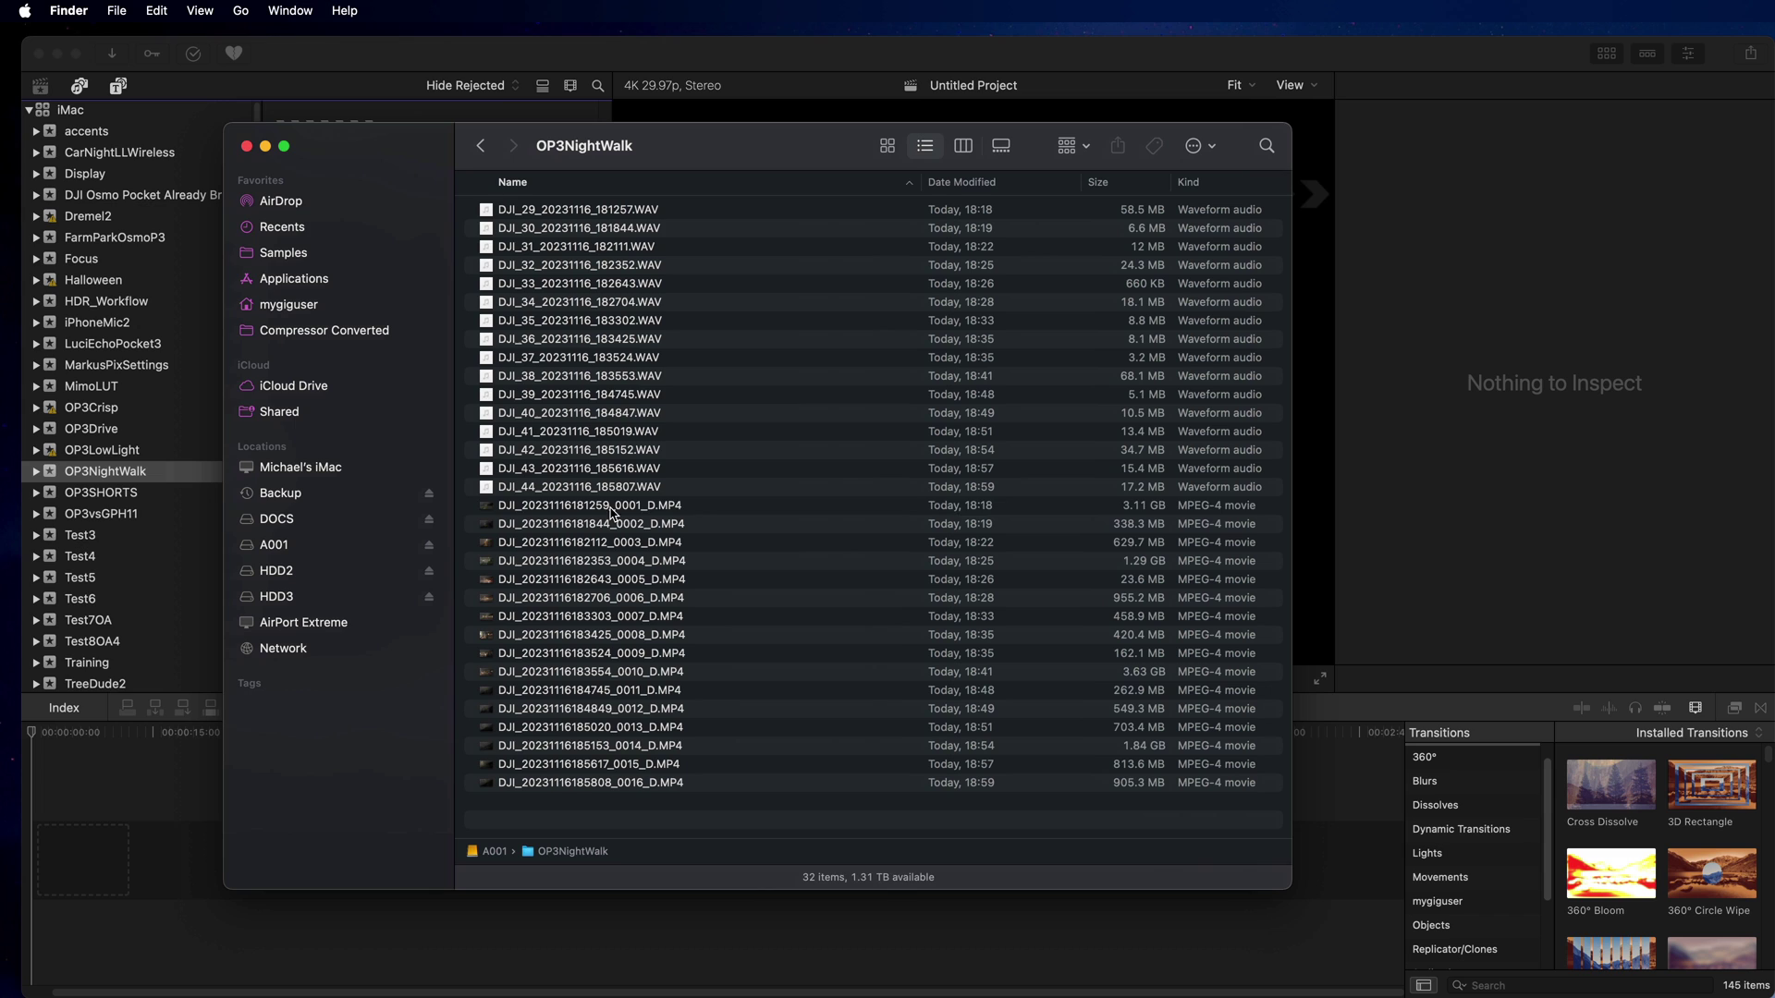
# - Select the sixteen MP4 clips, then the sixteen WAV recordings in the OP3NightWalk folder
pyautogui.click(612, 508)
pyautogui.keyDown('shift'); pyautogui.click(567, 781); pyautogui.keyUp('shift')
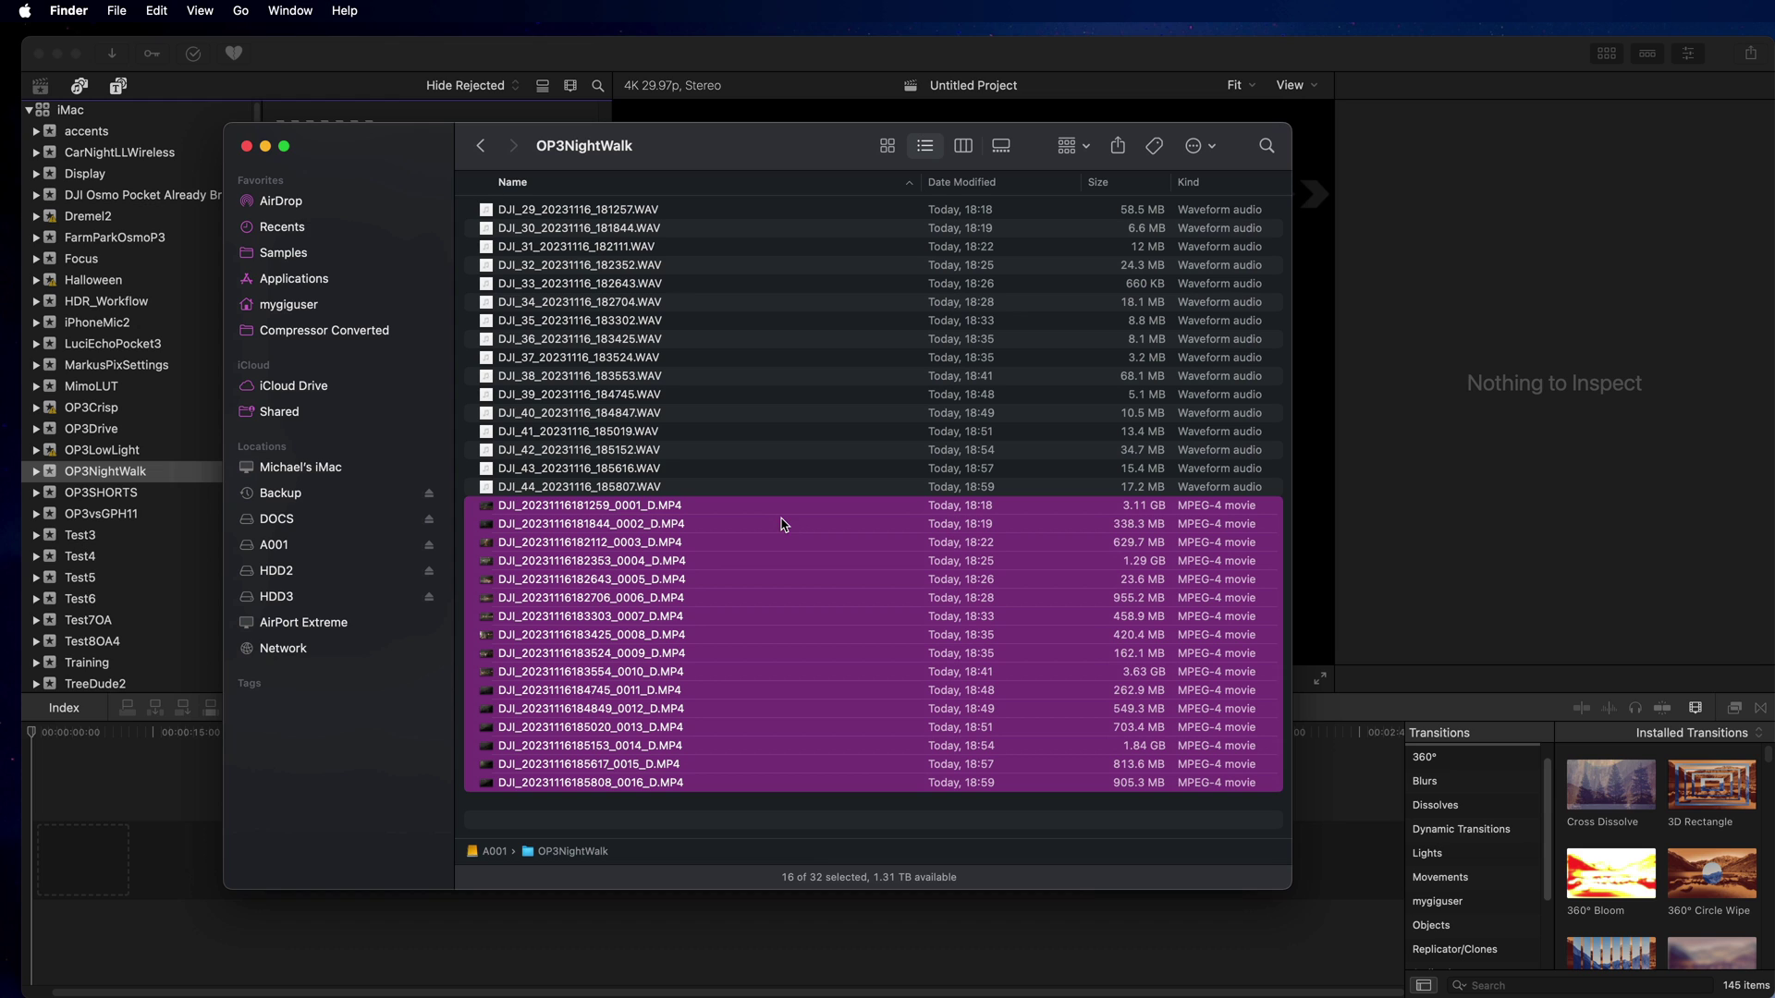
pyautogui.click(641, 490)
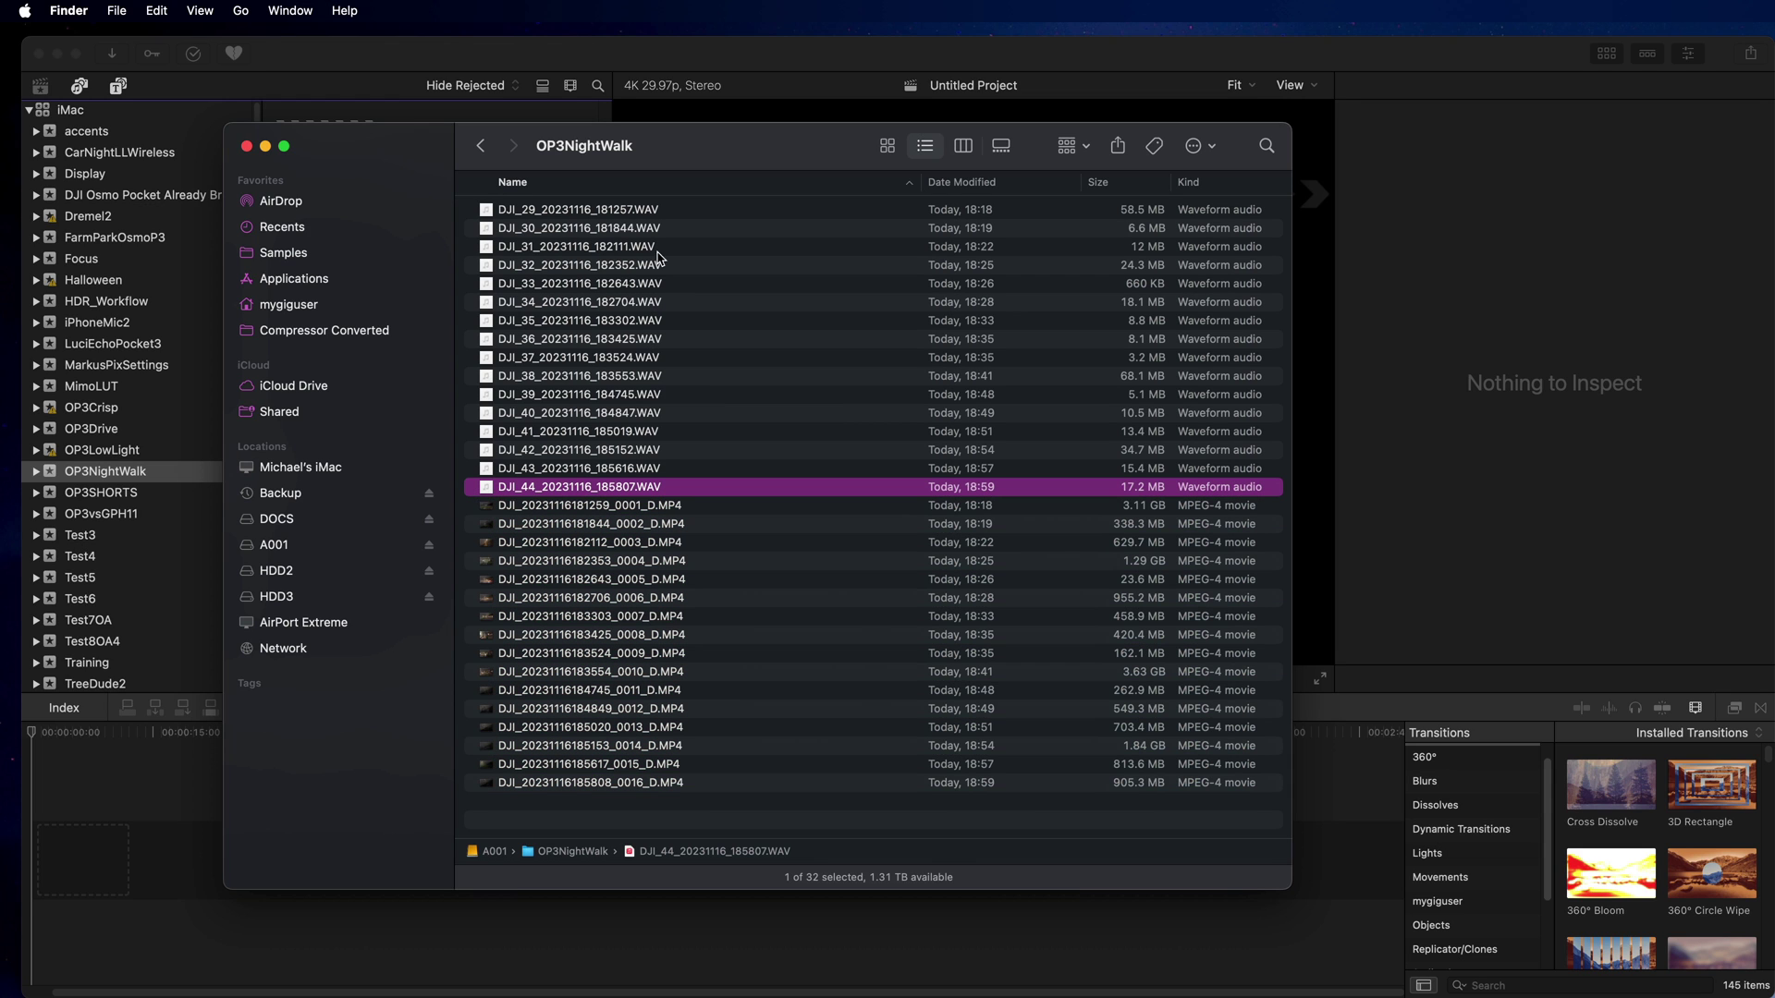
pyautogui.keyDown('shift'); pyautogui.click(650, 213); pyautogui.keyUp('shift')
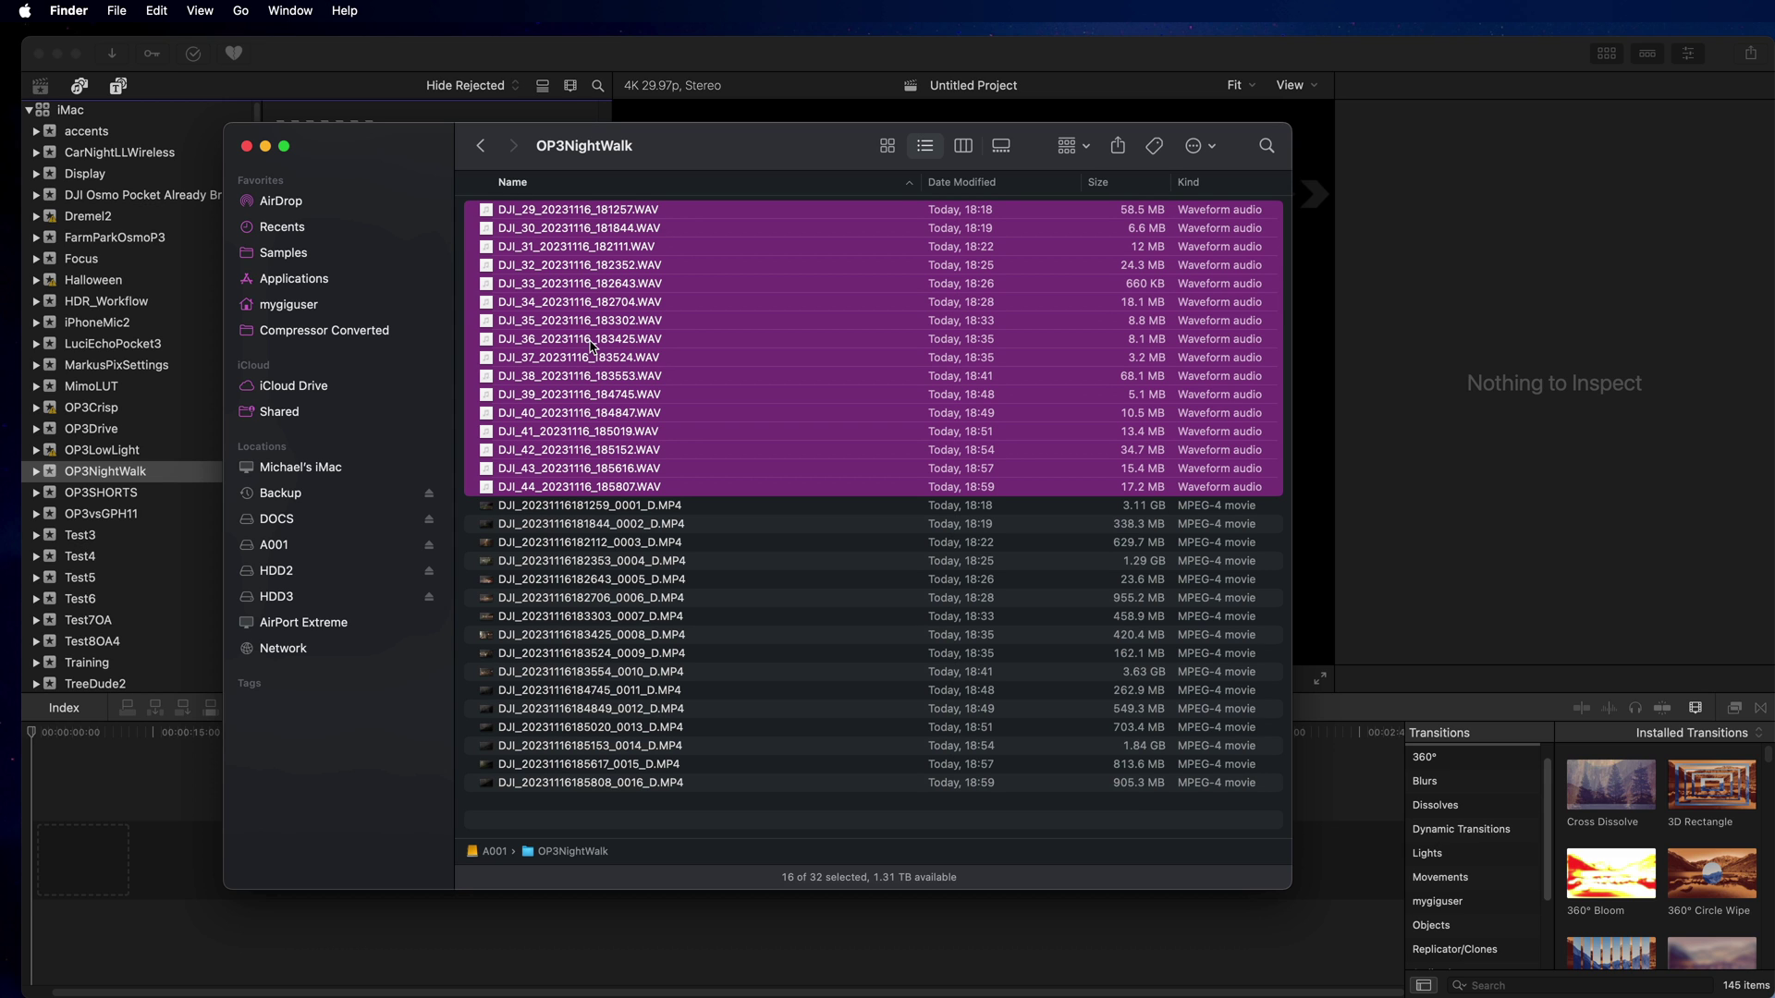
# - Close the Finder folder and open Final Cut Pro's Media Import window from the browser
pyautogui.click(246, 146)
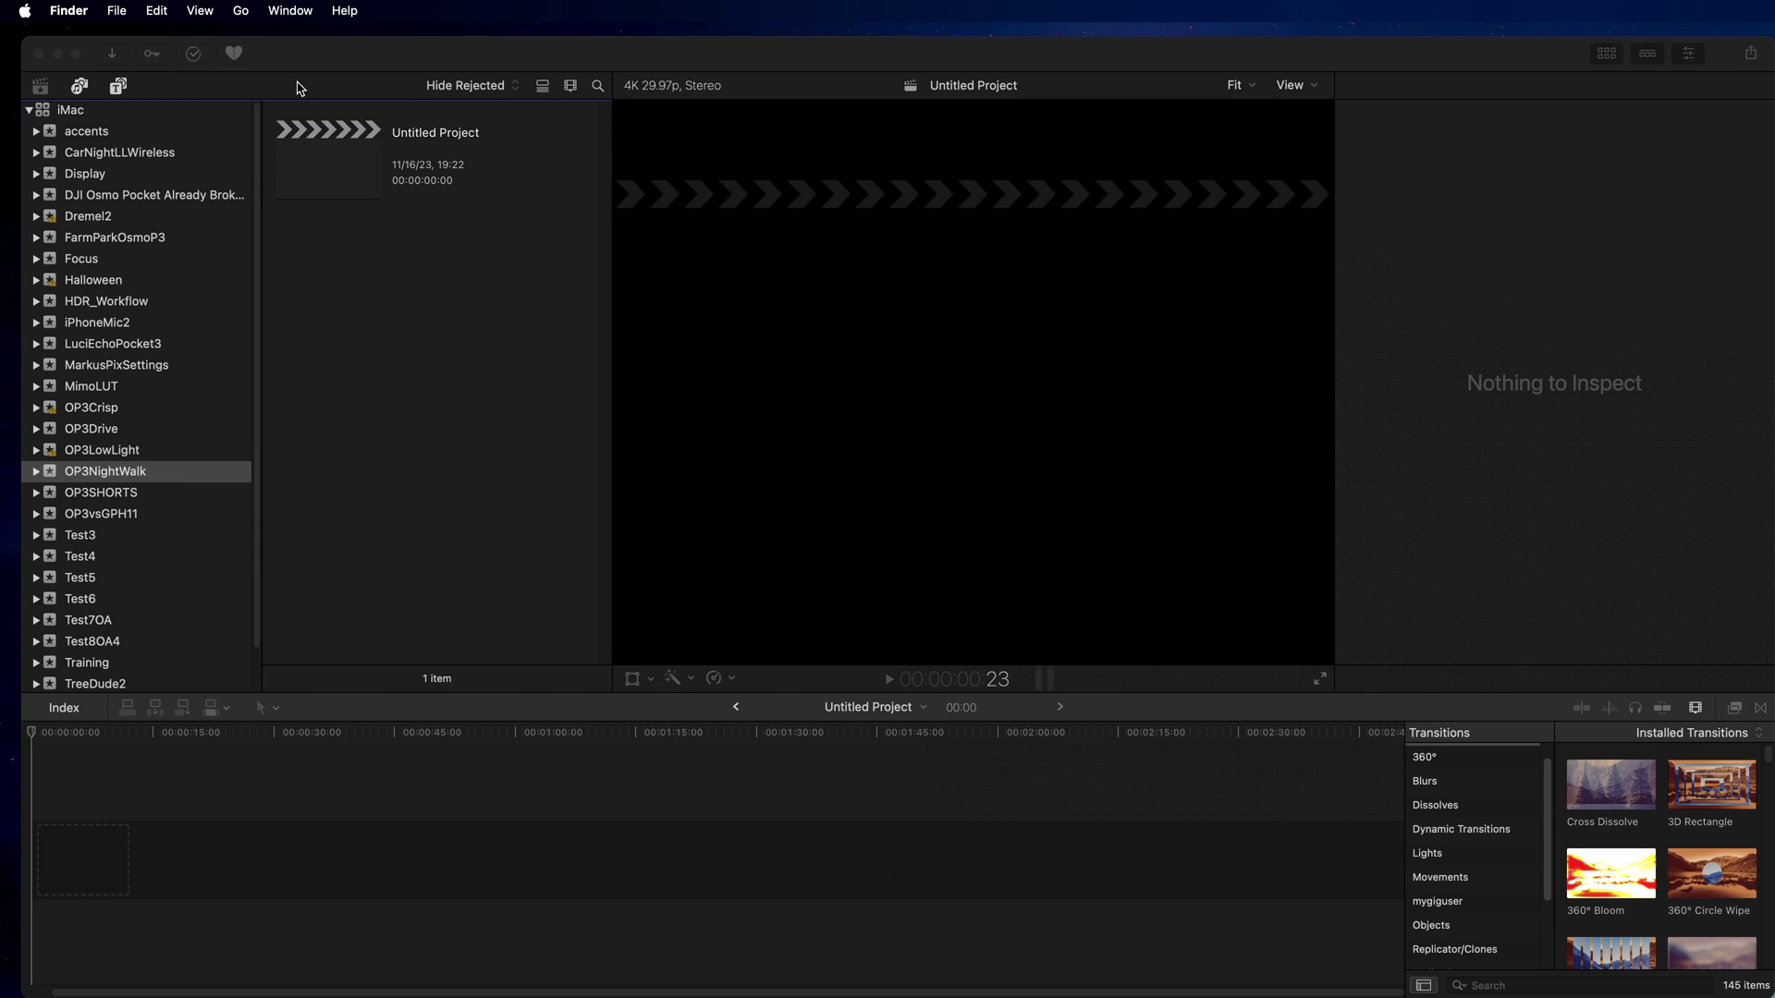
pyautogui.click(309, 67)
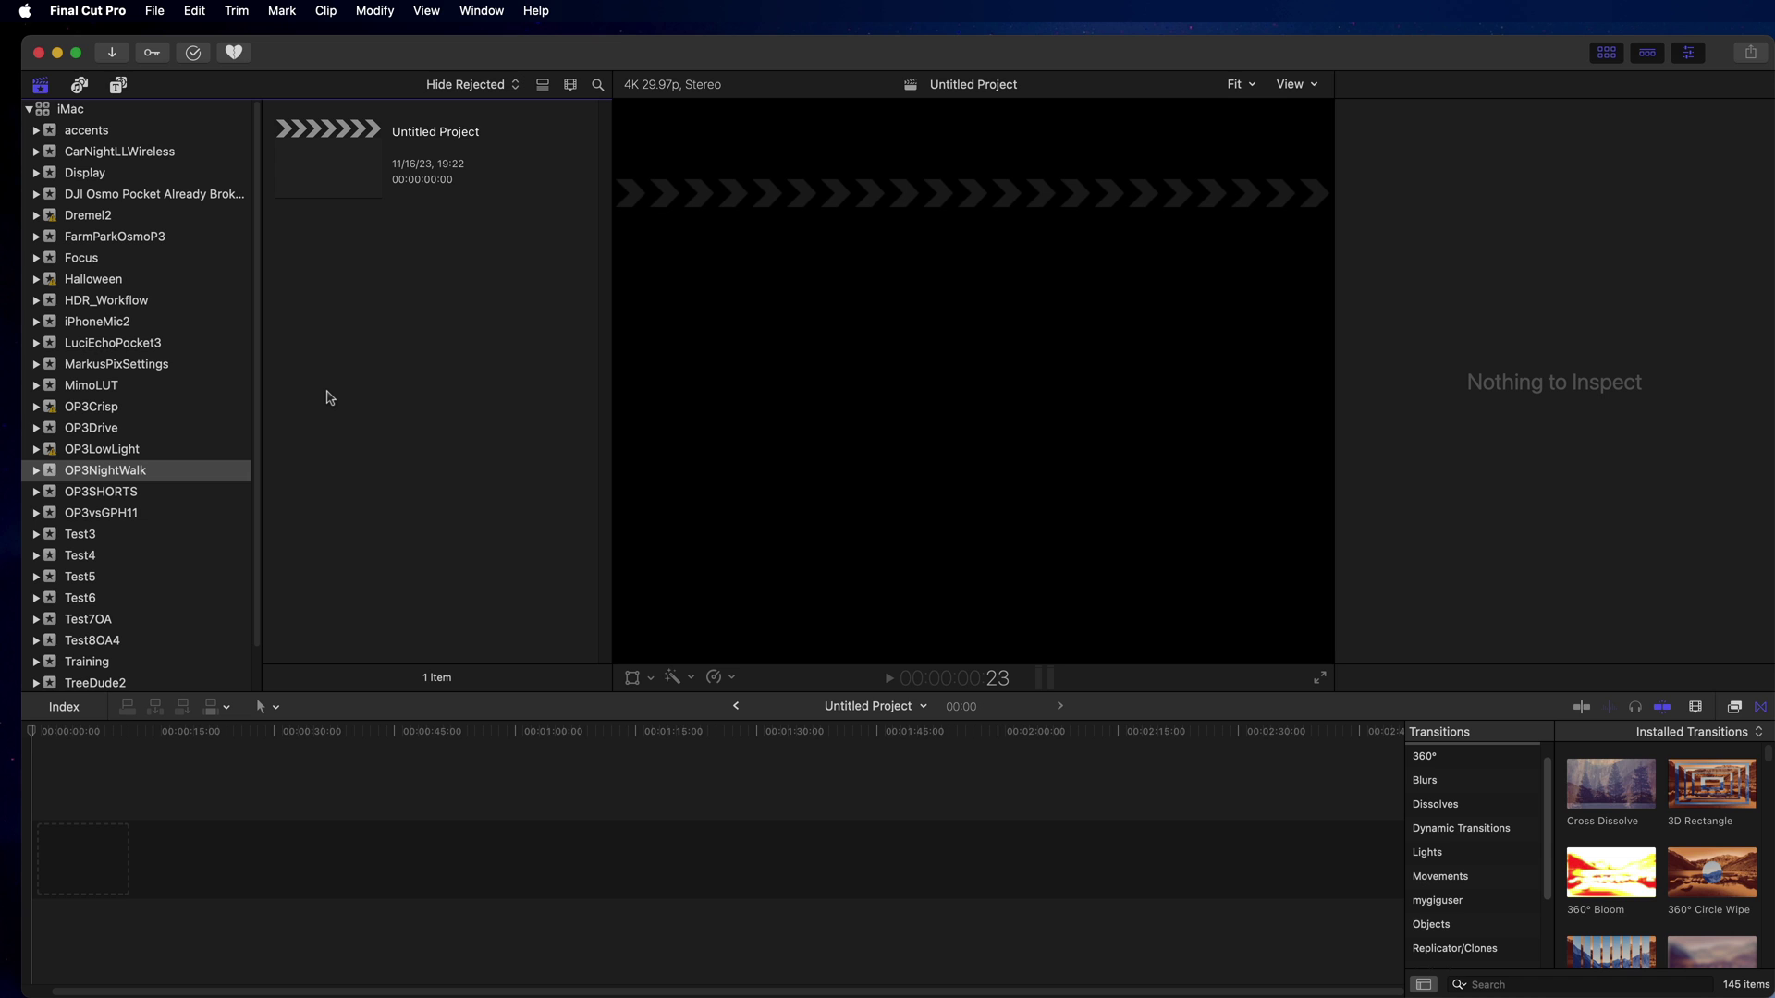
pyautogui.rightClick(328, 391)
pyautogui.click(373, 404)
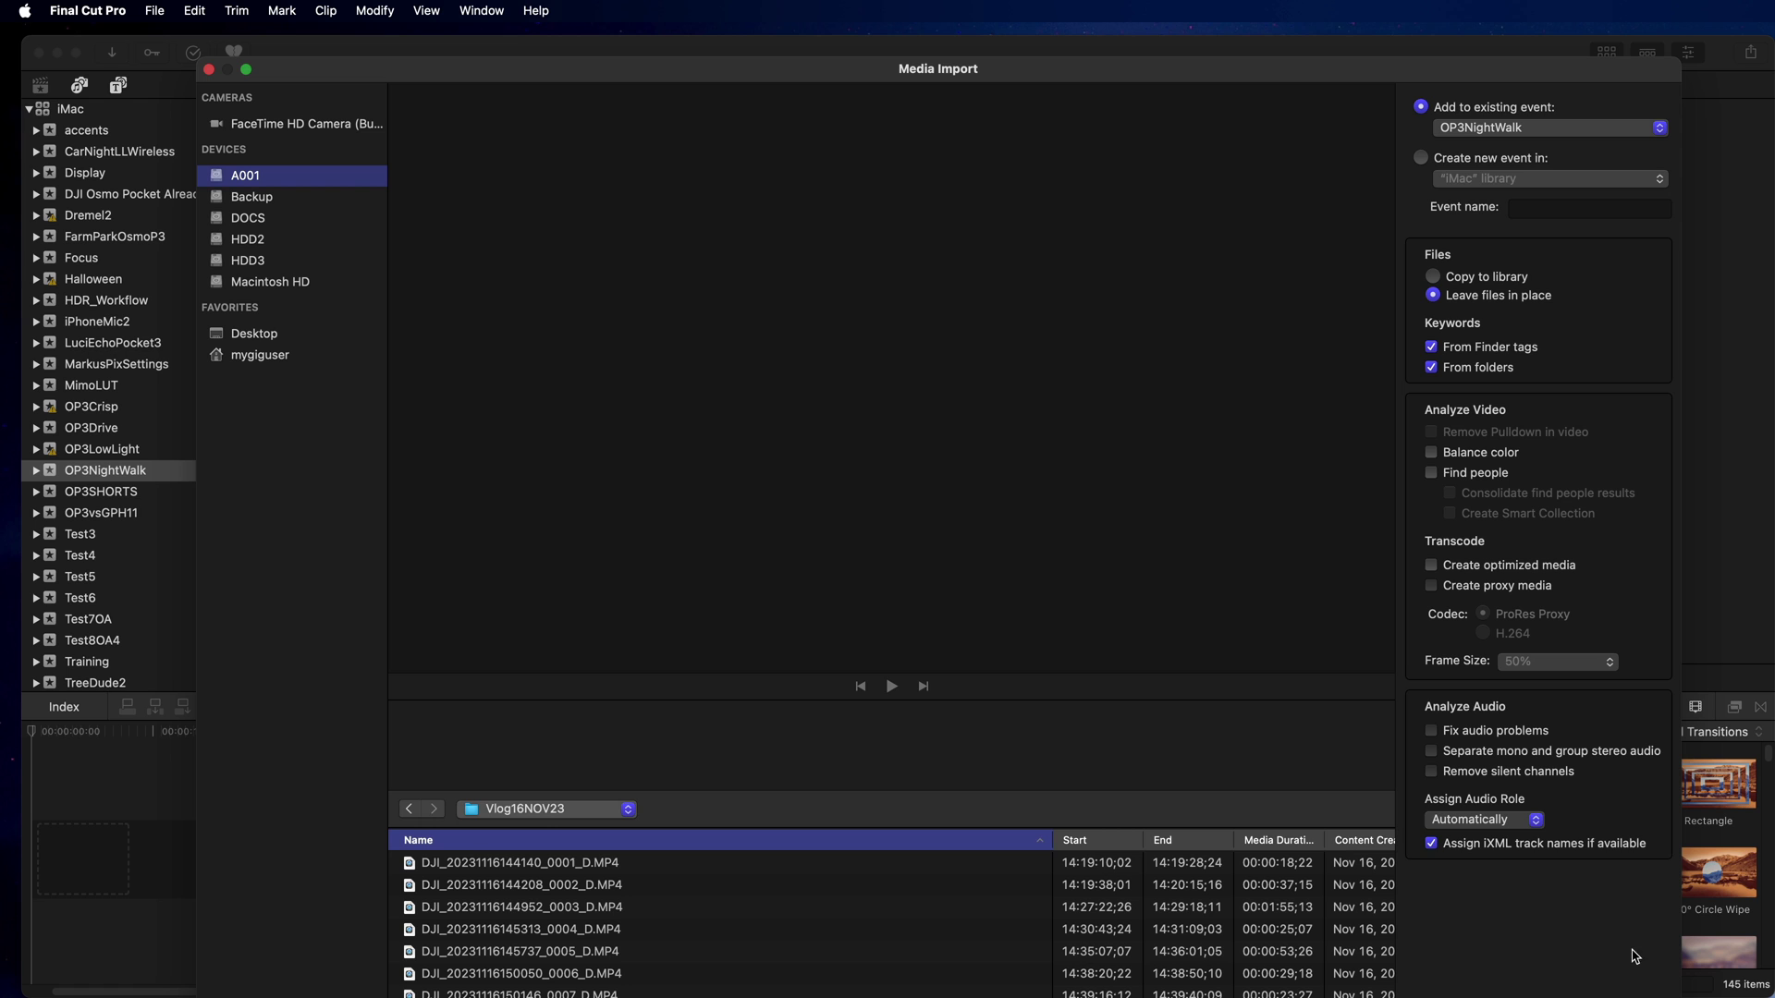
# - Shrink the import window and open the OP3NightWalk folder on drive A001
pyautogui.moveTo(1677, 994); pyautogui.dragTo(577, 689)
pyautogui.click(578, 689)
pyautogui.click(545, 710)
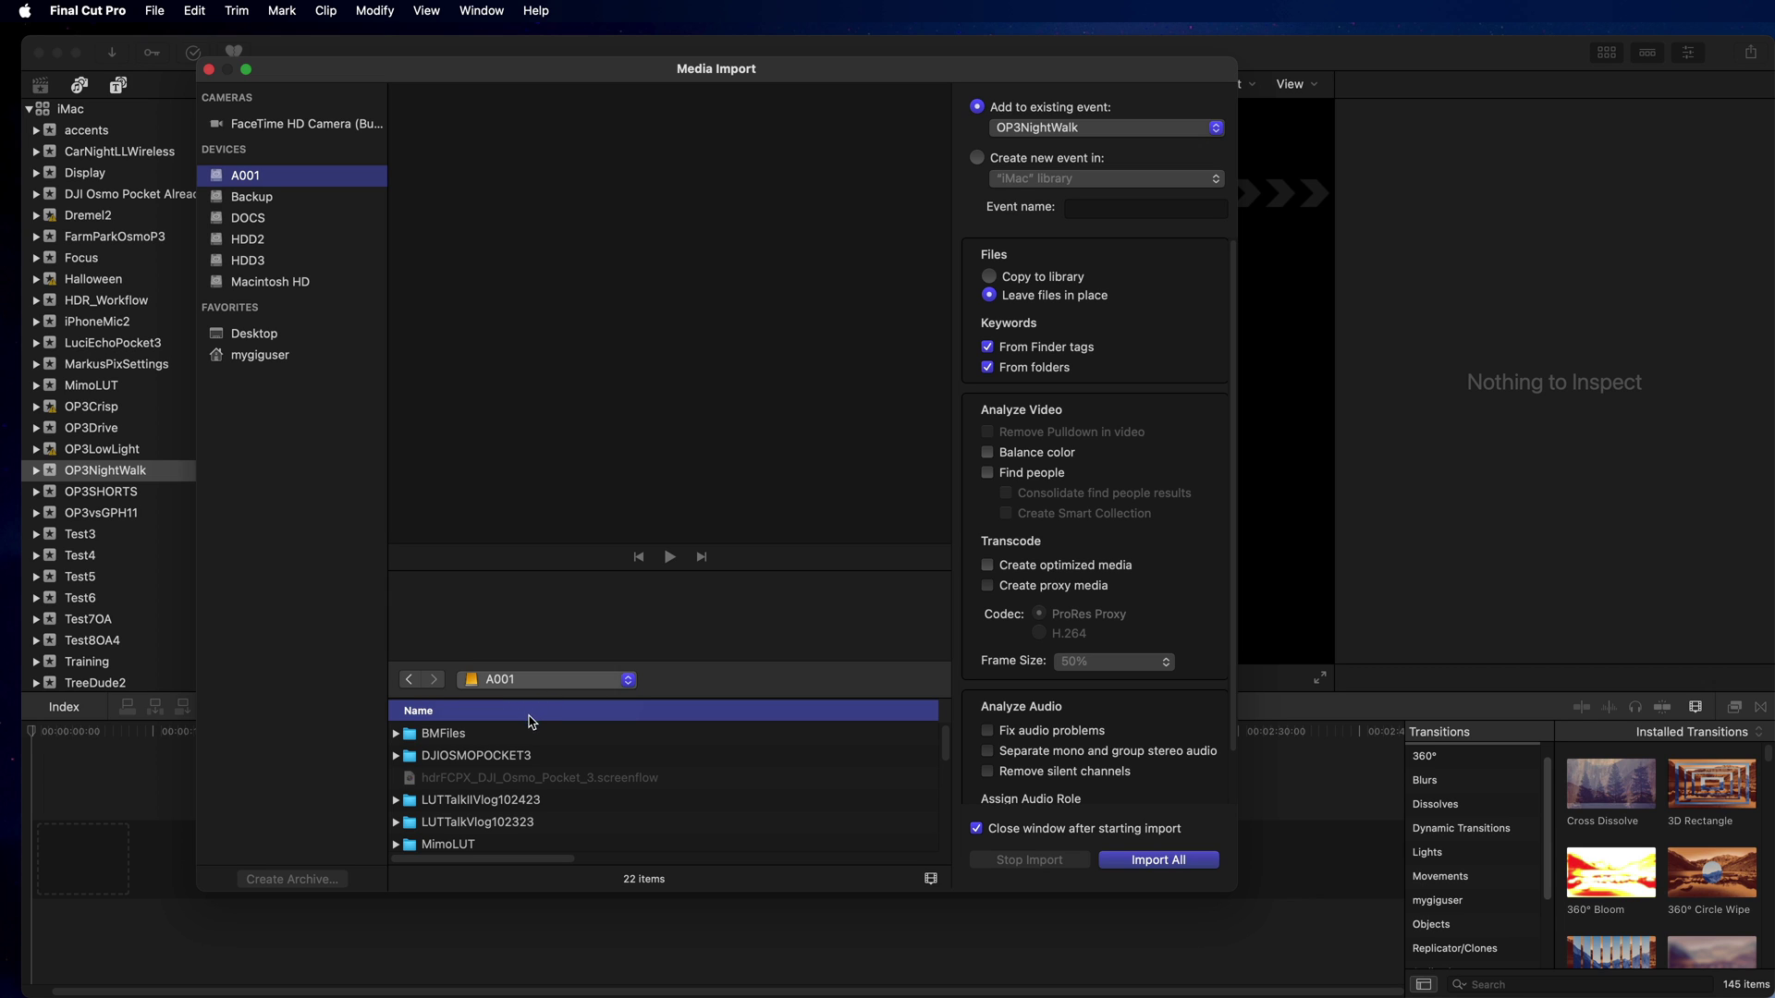
pyautogui.scroll(-4, 544, 761)
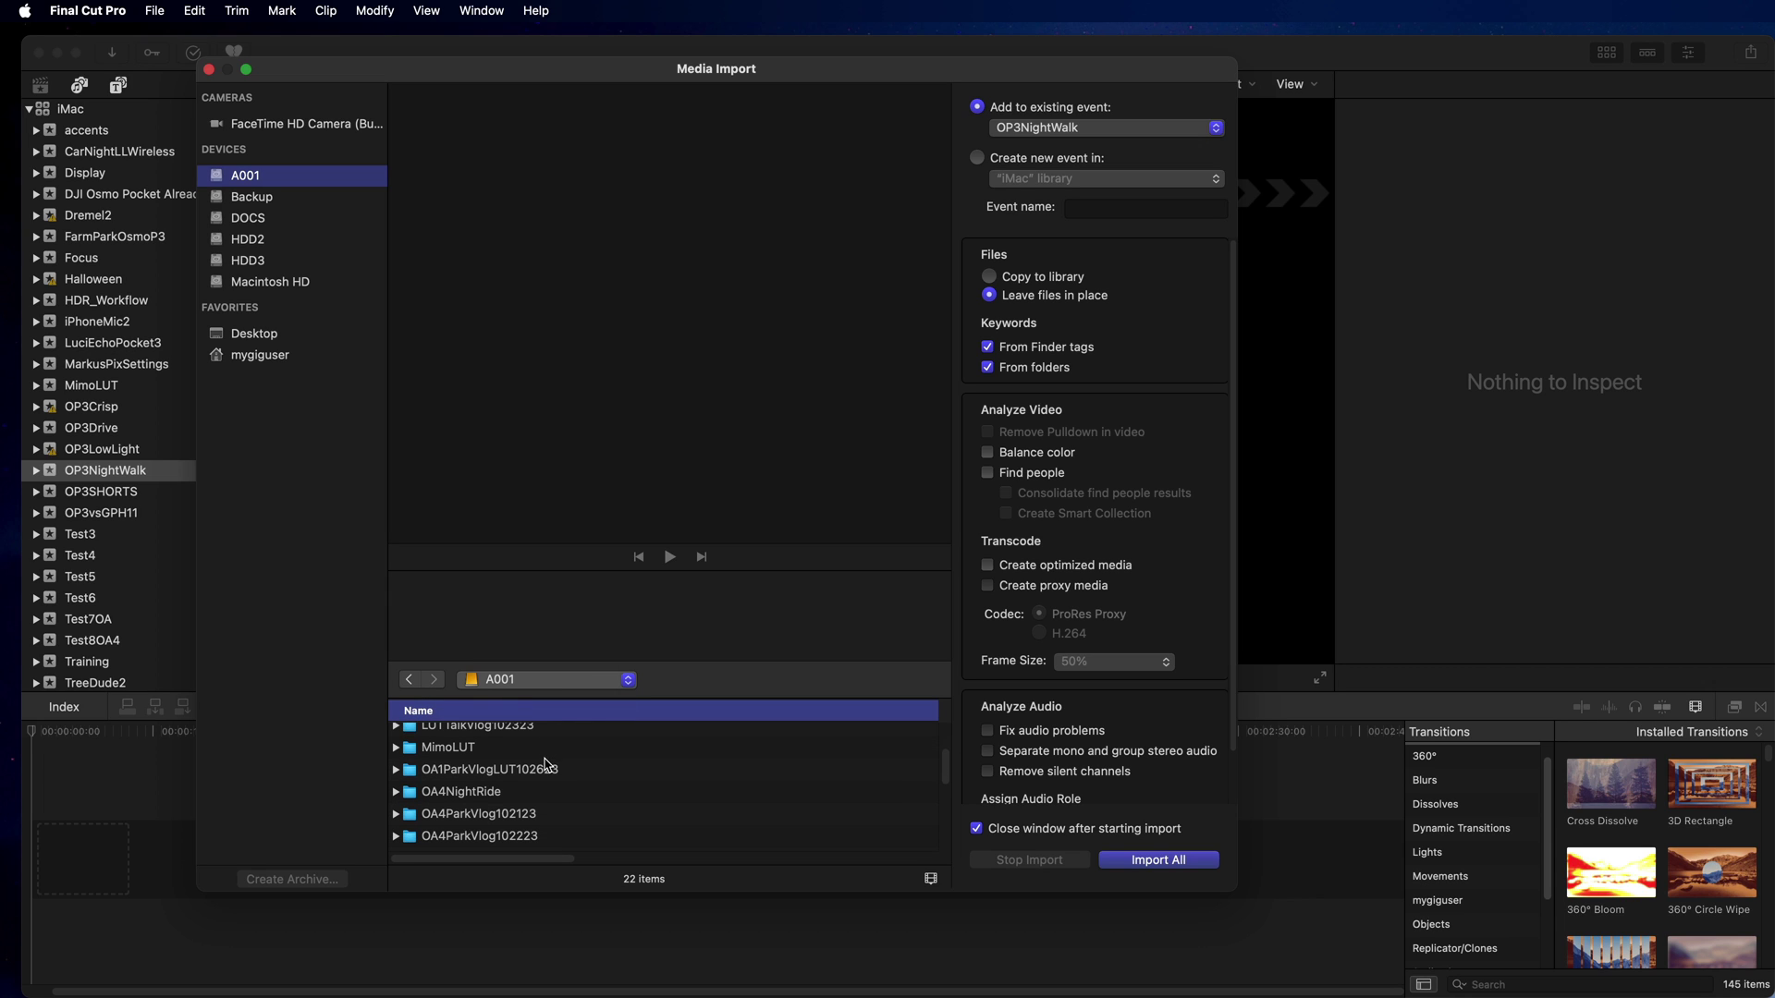
pyautogui.scroll(-1, 546, 766)
pyautogui.scroll(-4, 547, 765)
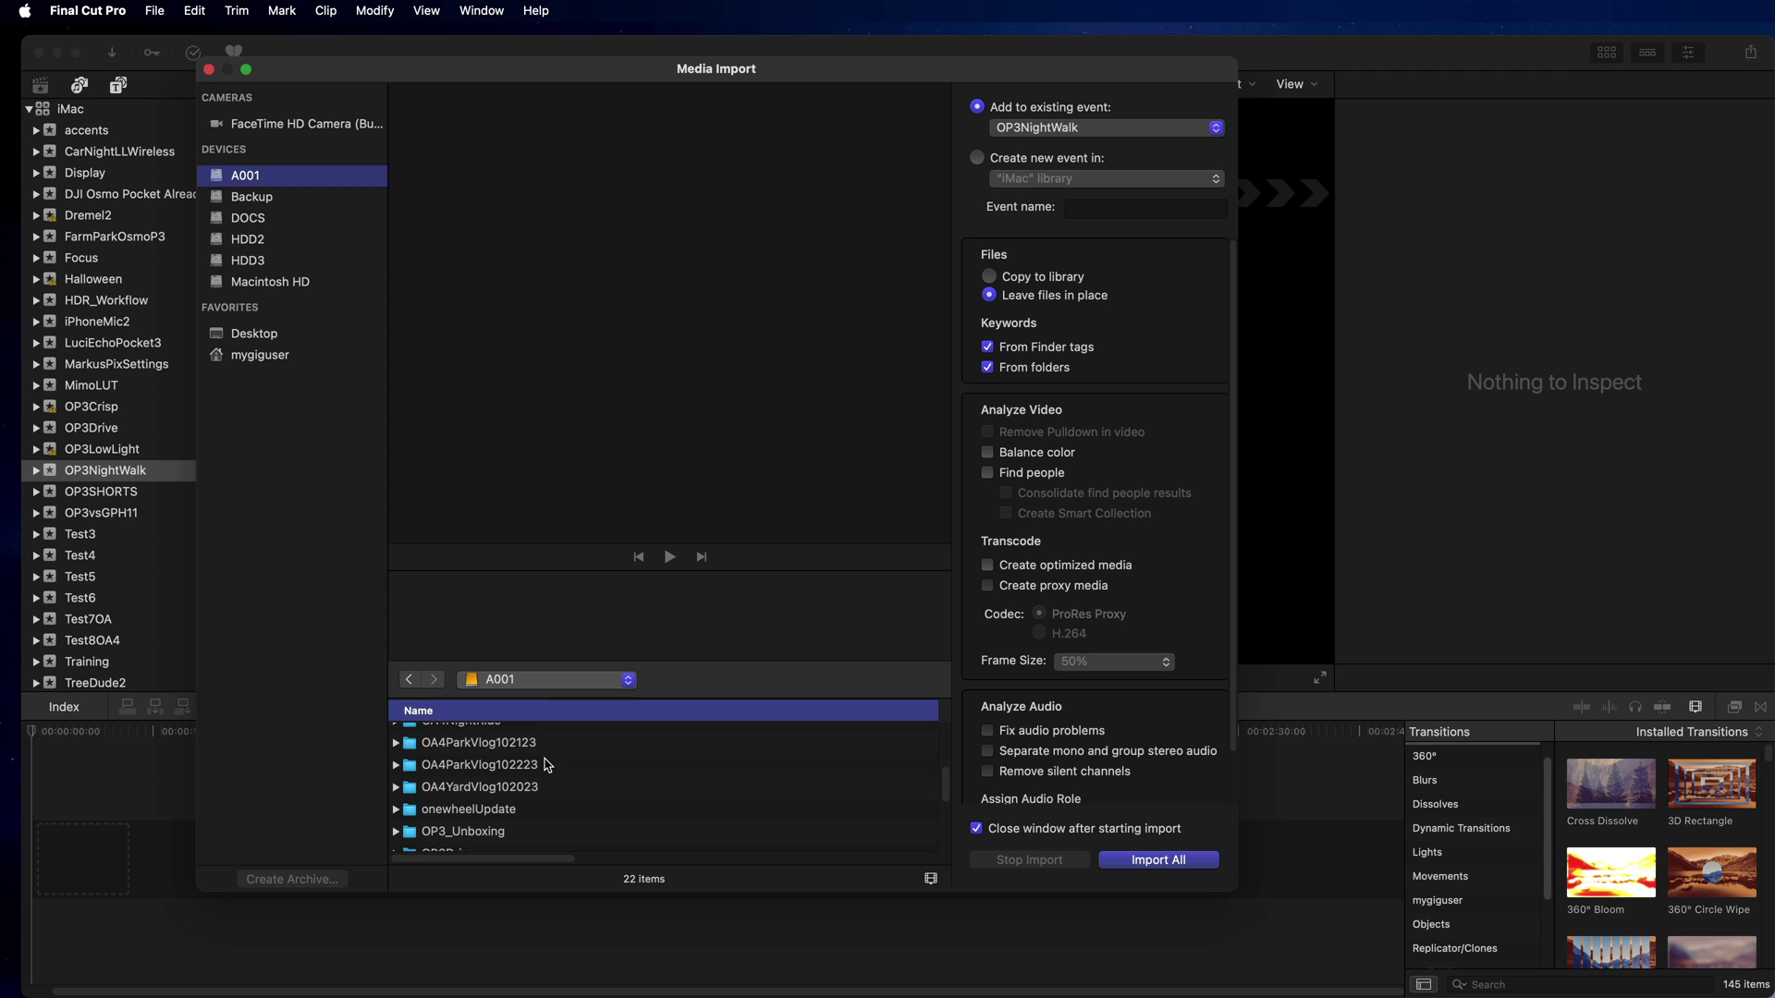
pyautogui.scroll(-1, 546, 766)
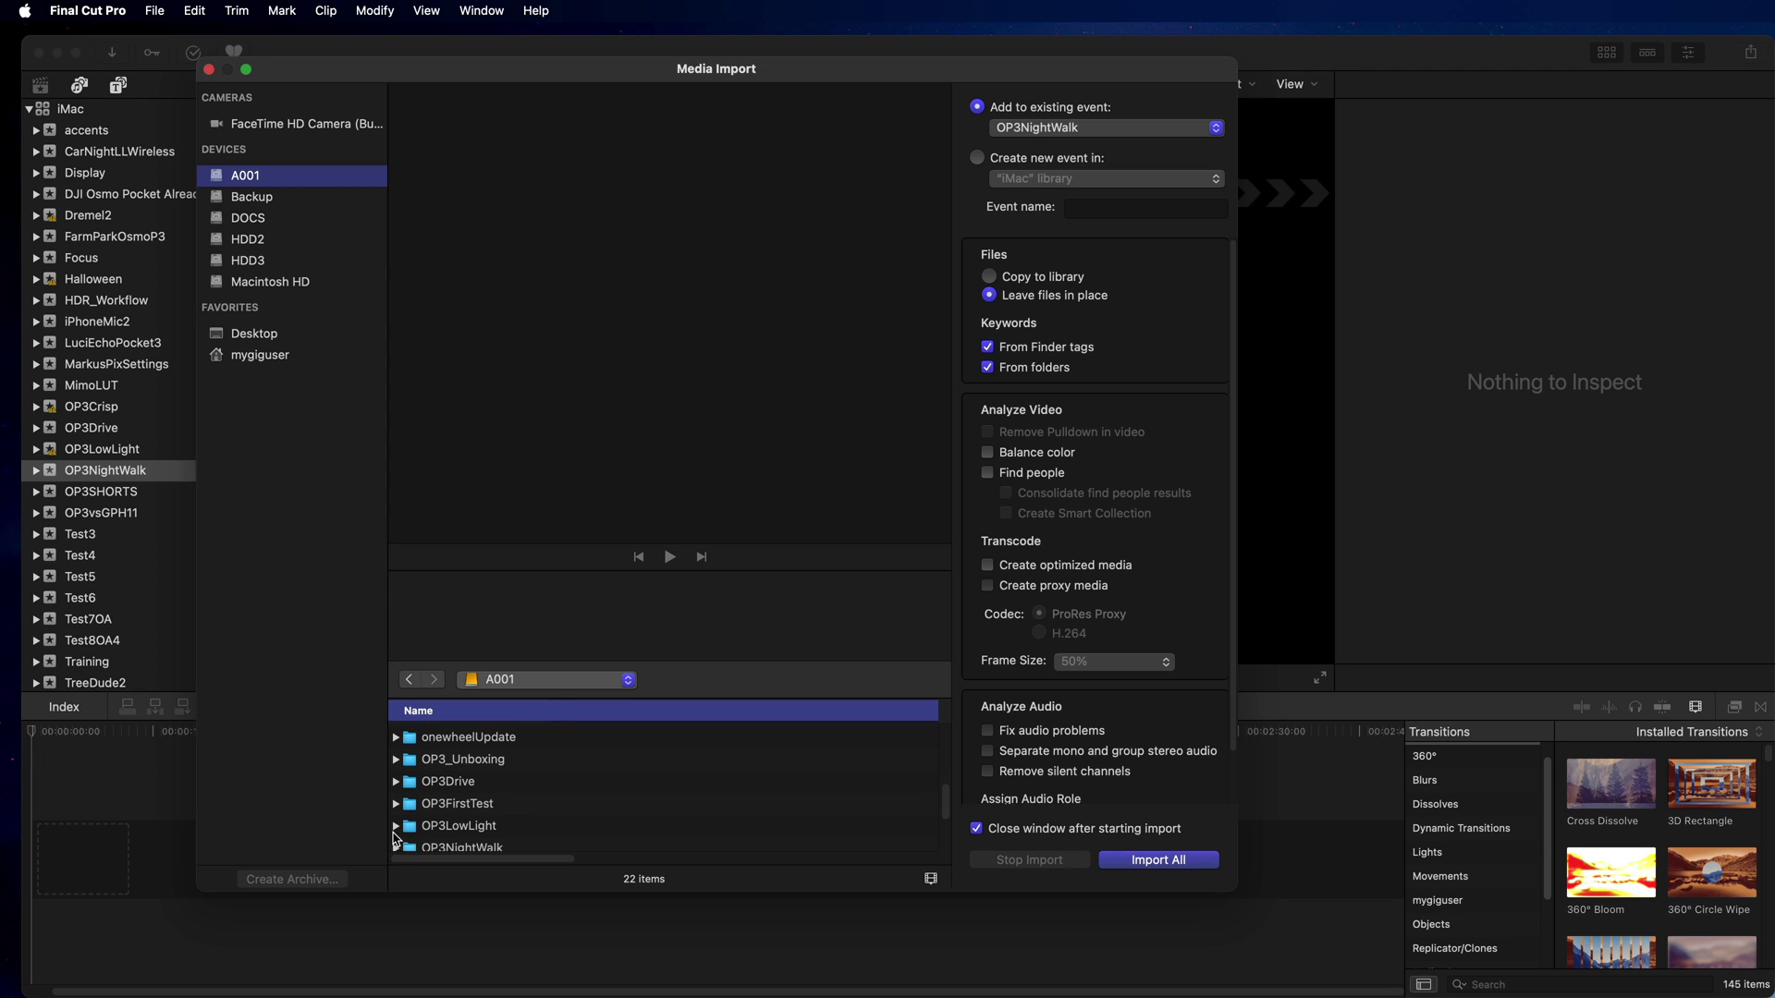
pyautogui.scroll(-1, 456, 830)
pyautogui.click(455, 826)
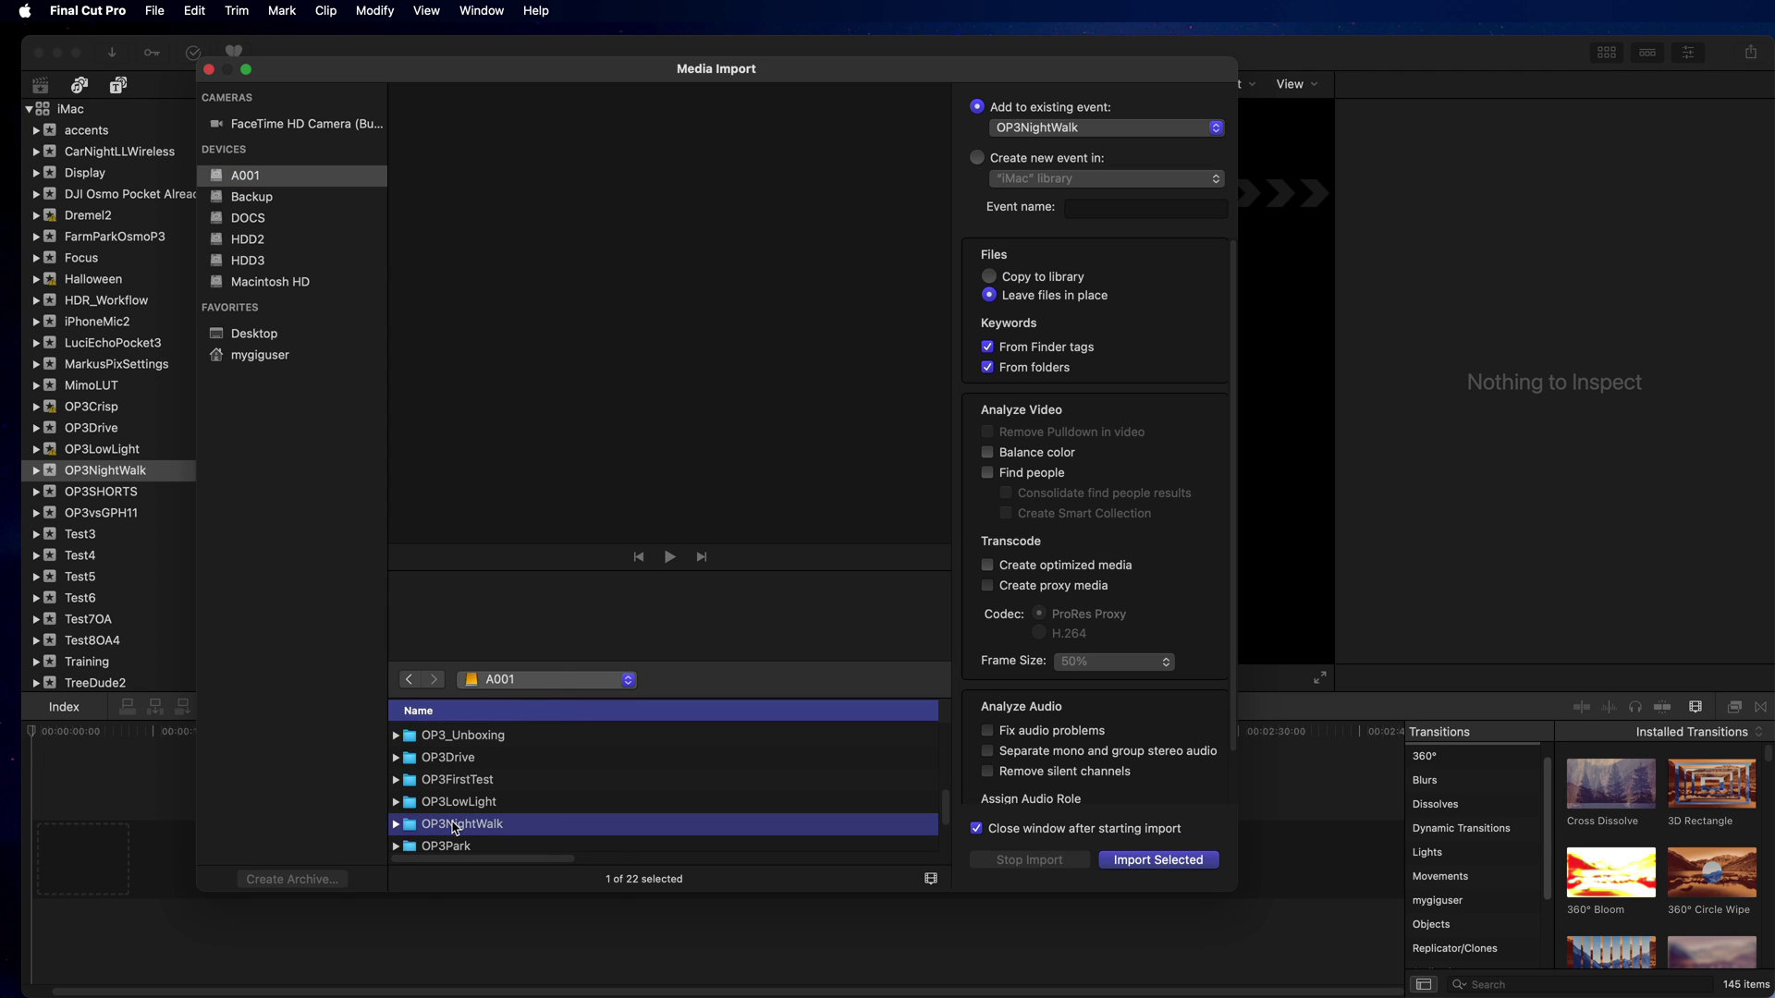
pyautogui.doubleClick(455, 825)
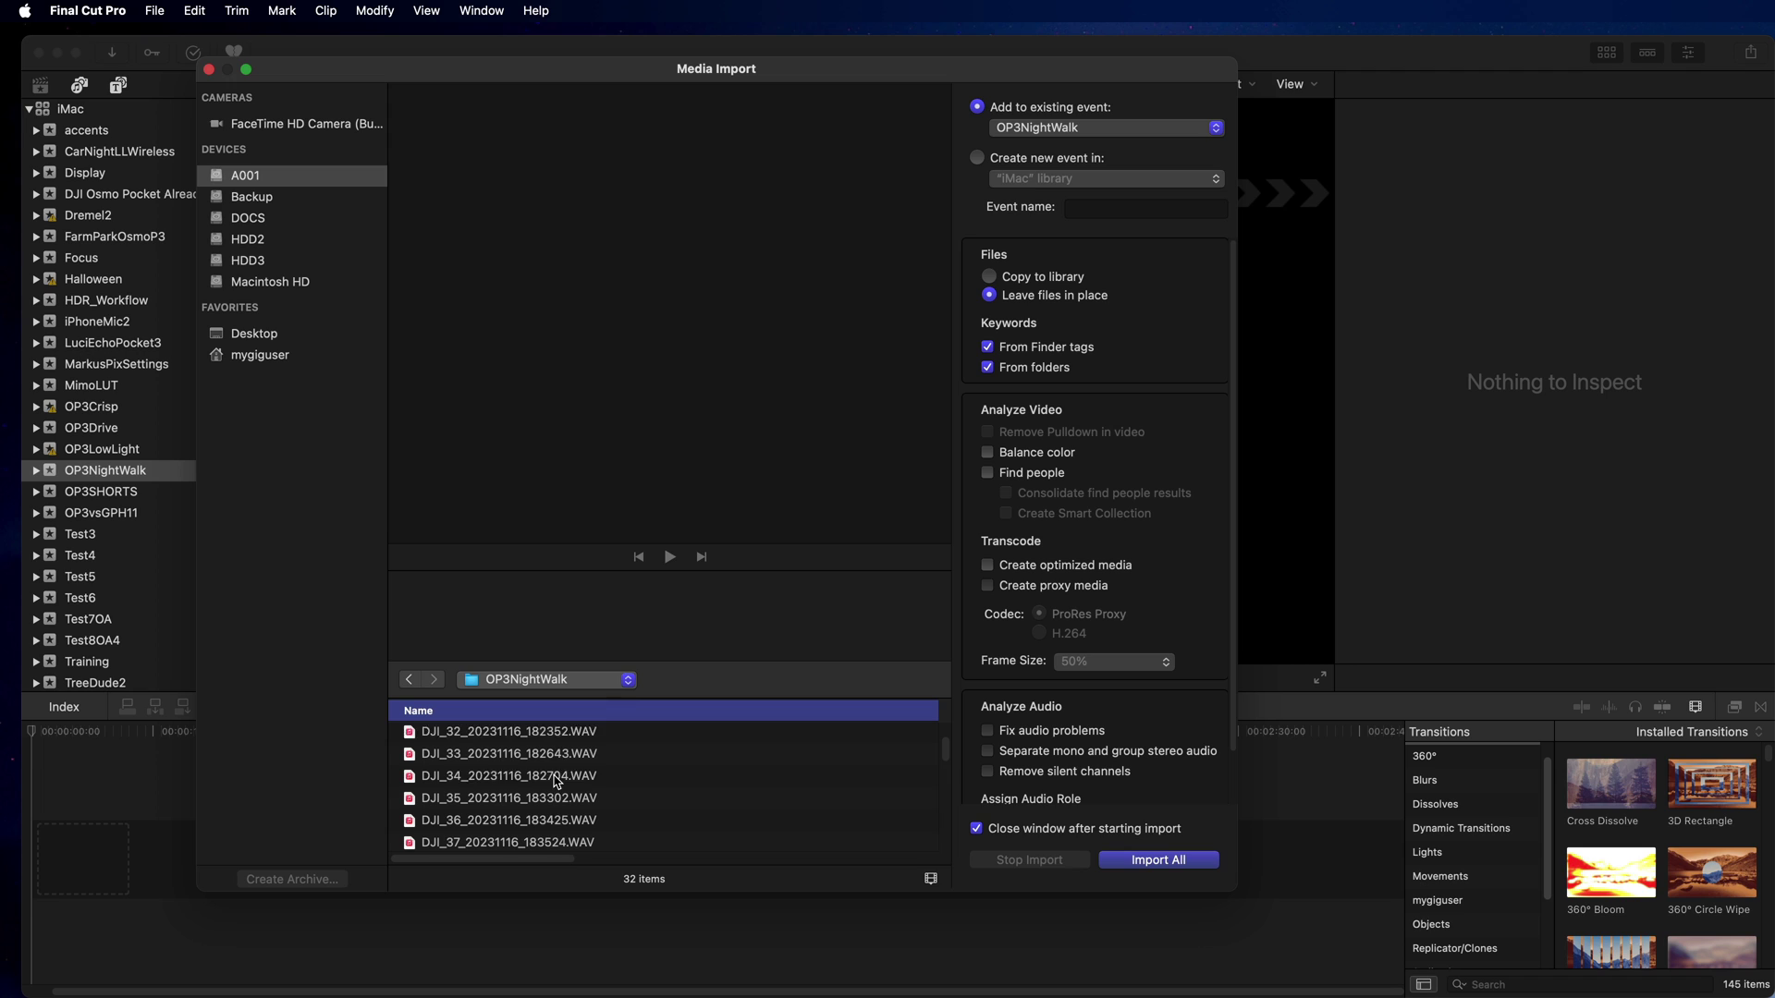
# - Select all 32 files and import them into the OP3NightWalk event
pyautogui.scroll(-3, 557, 781)
pyautogui.click(565, 754)
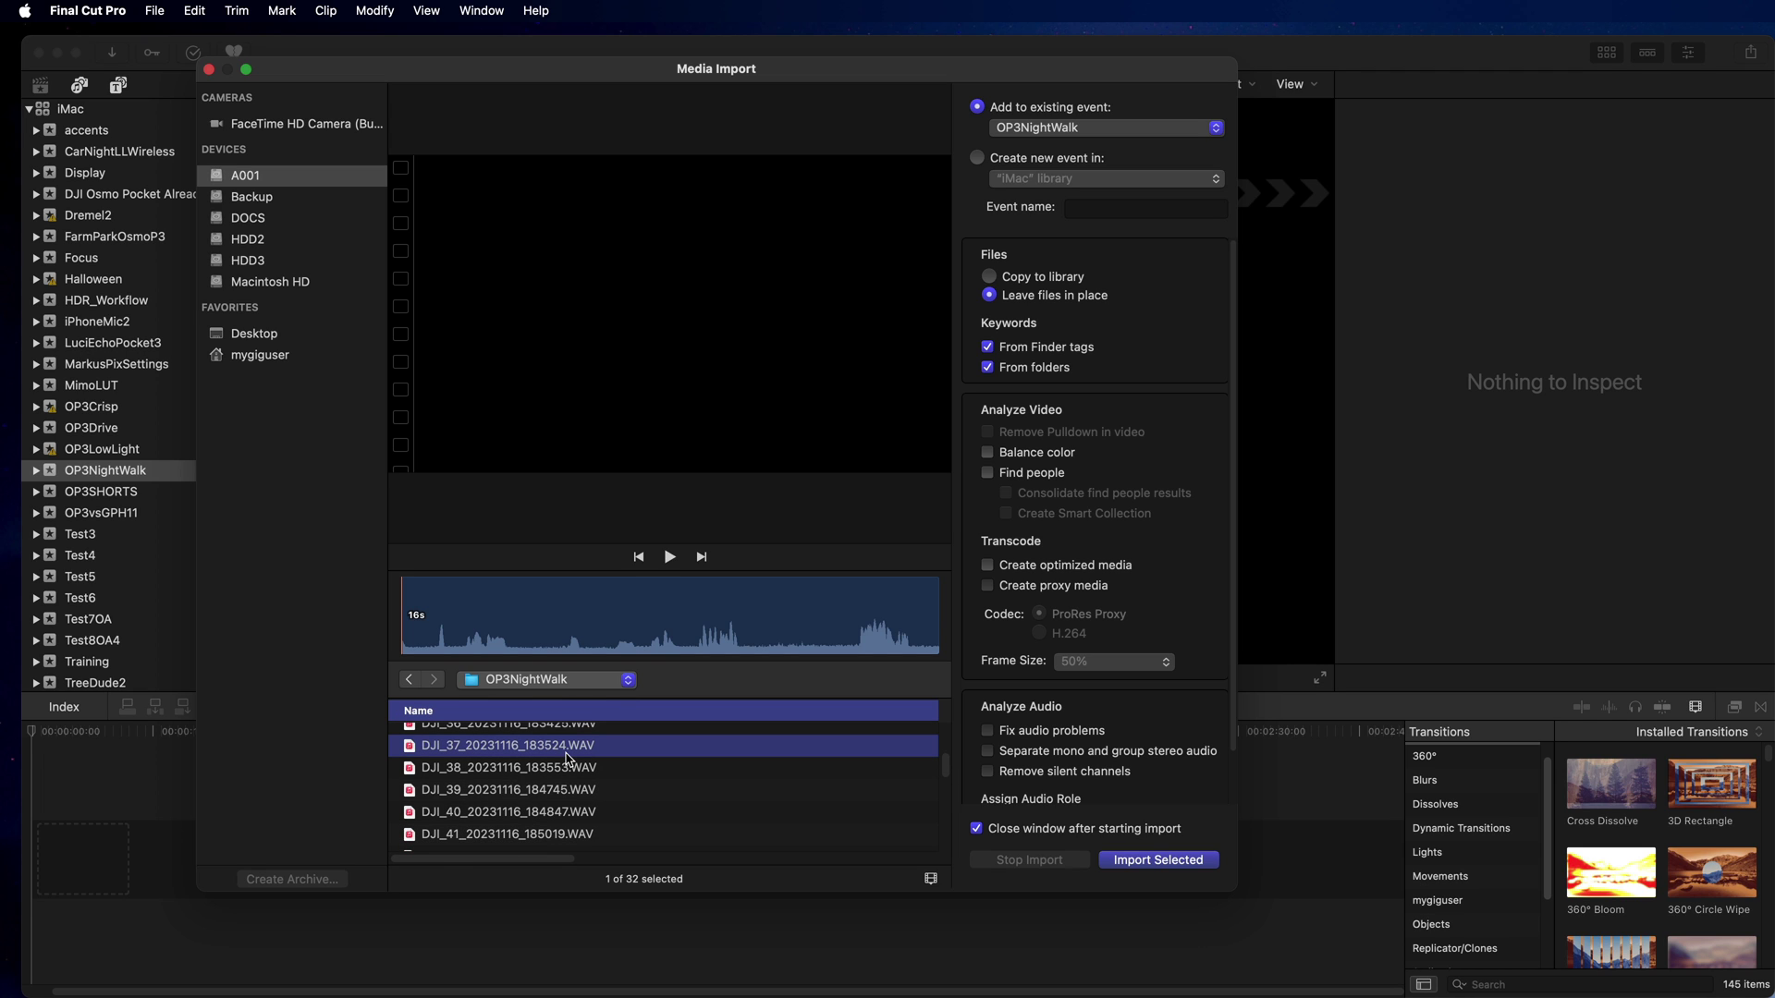
pyautogui.press('super+a')
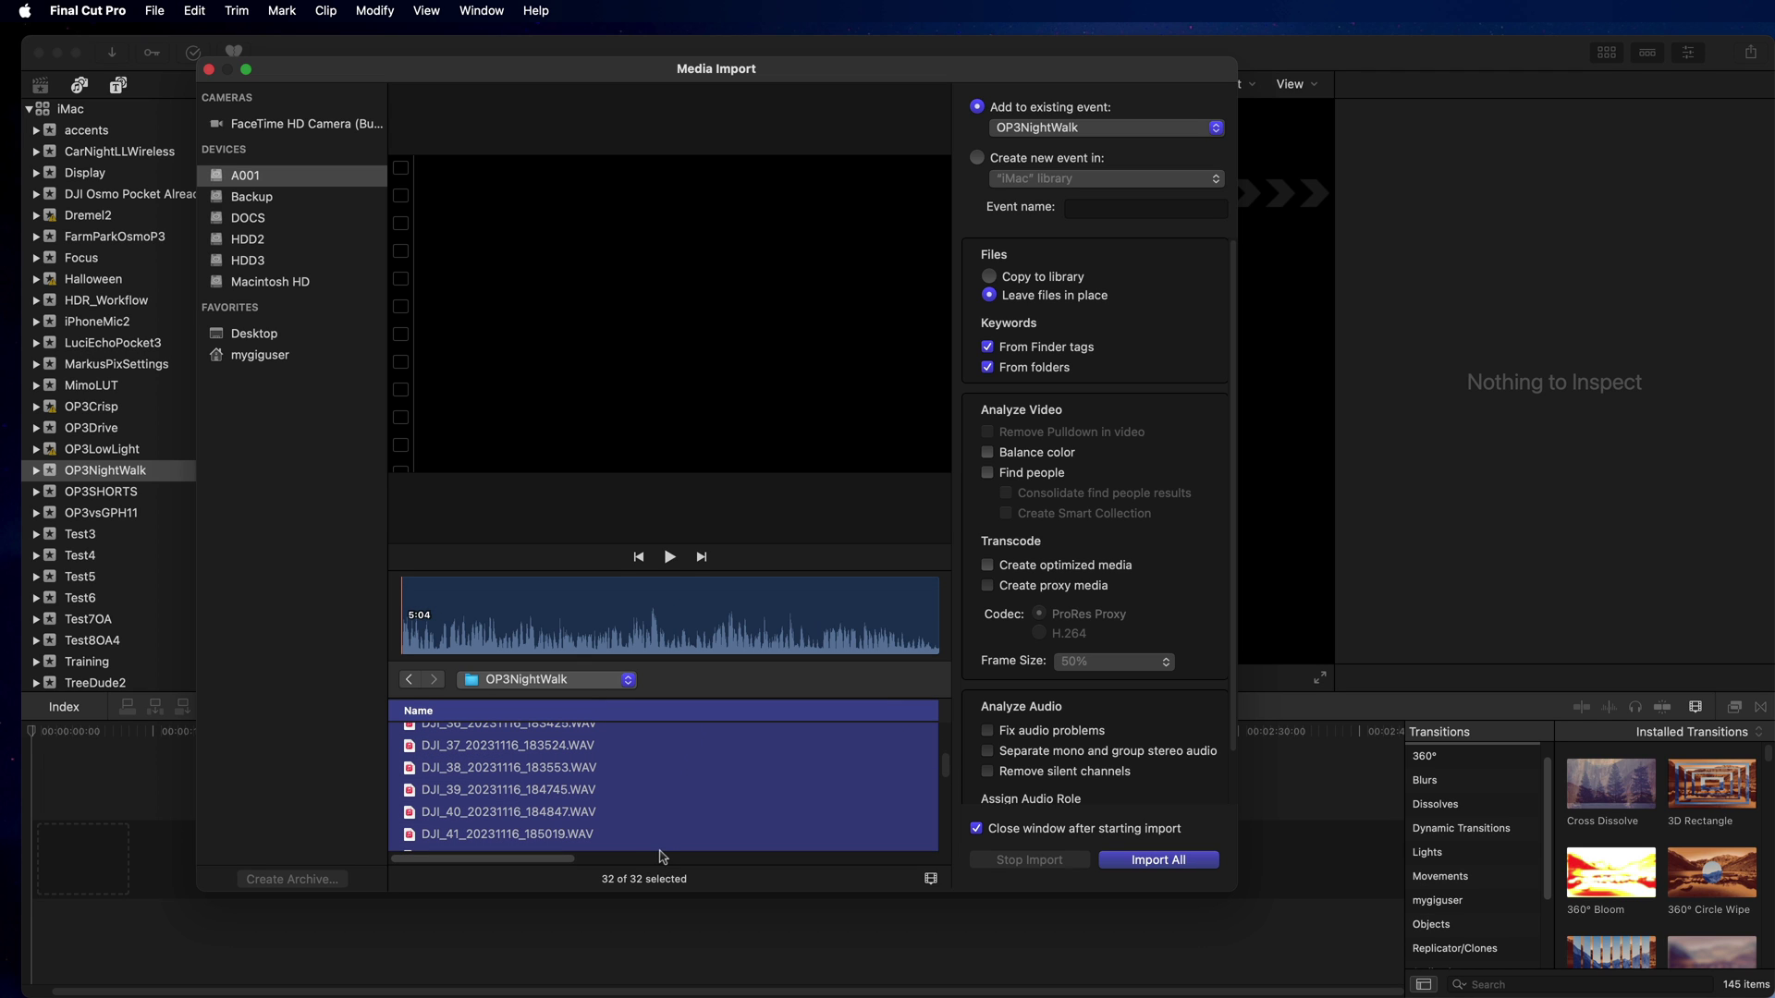
pyautogui.click(1135, 861)
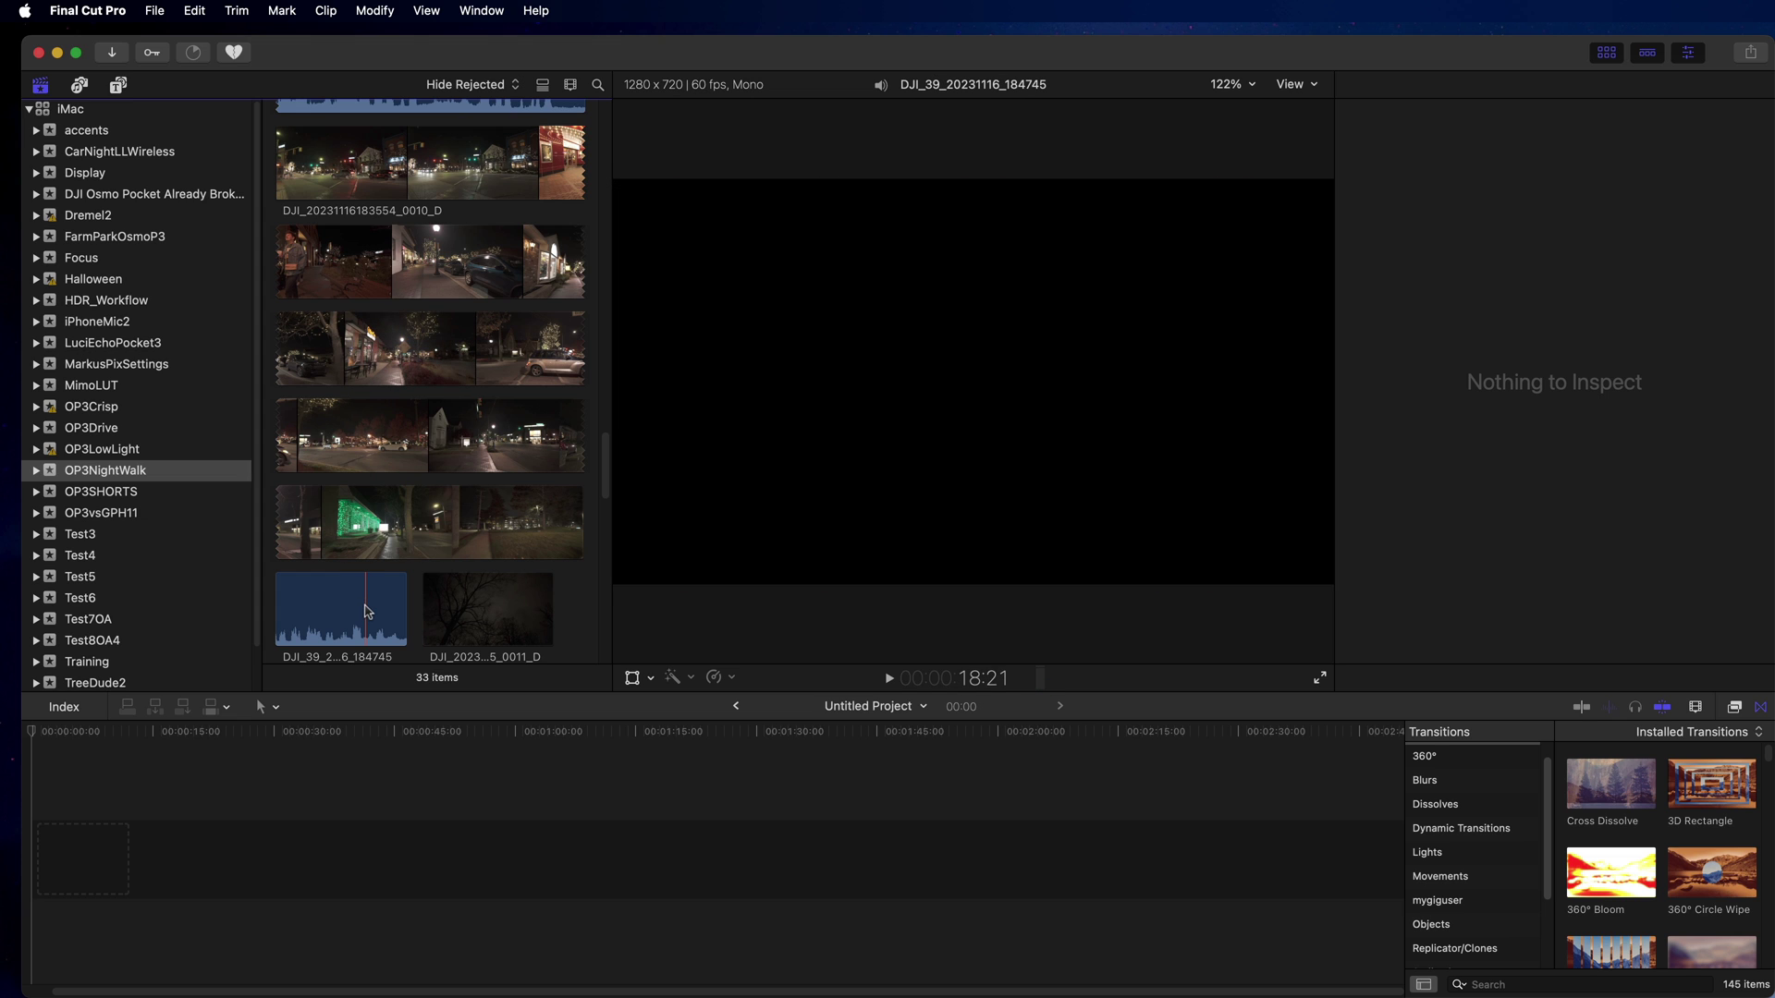
# - Switch the browser to list view showing the project and 32 clips with creation dates
pyautogui.click(345, 851)
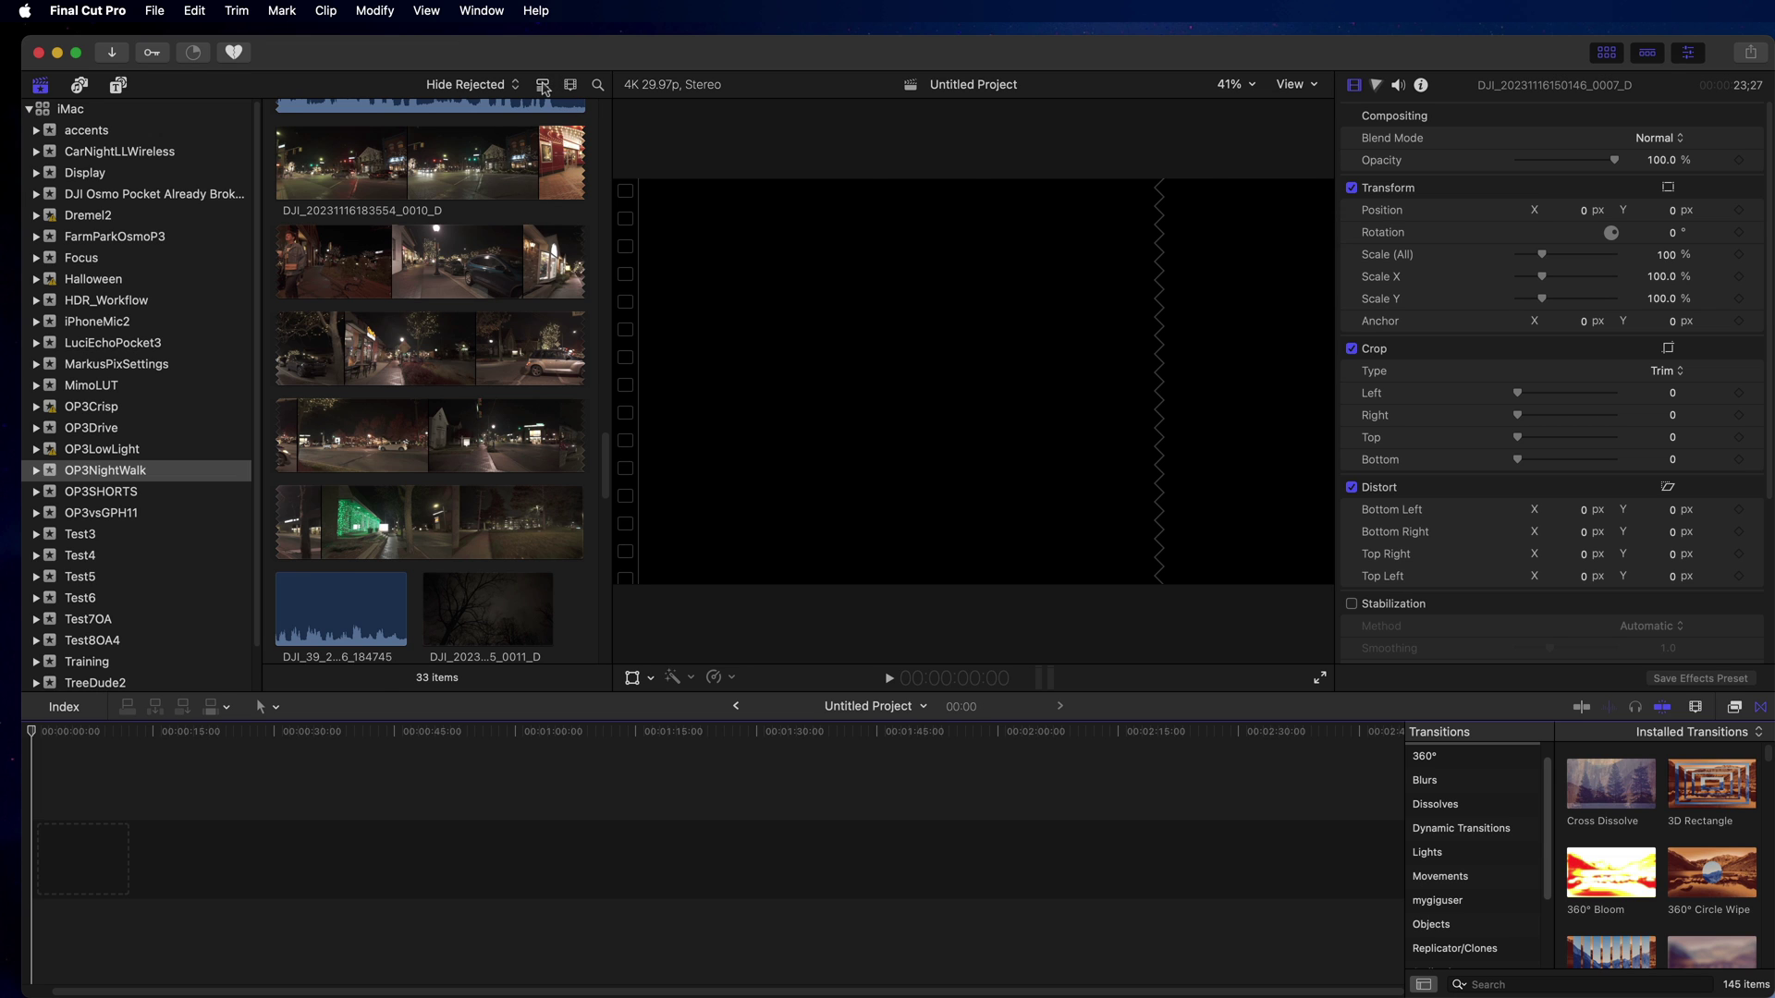
pyautogui.click(543, 85)
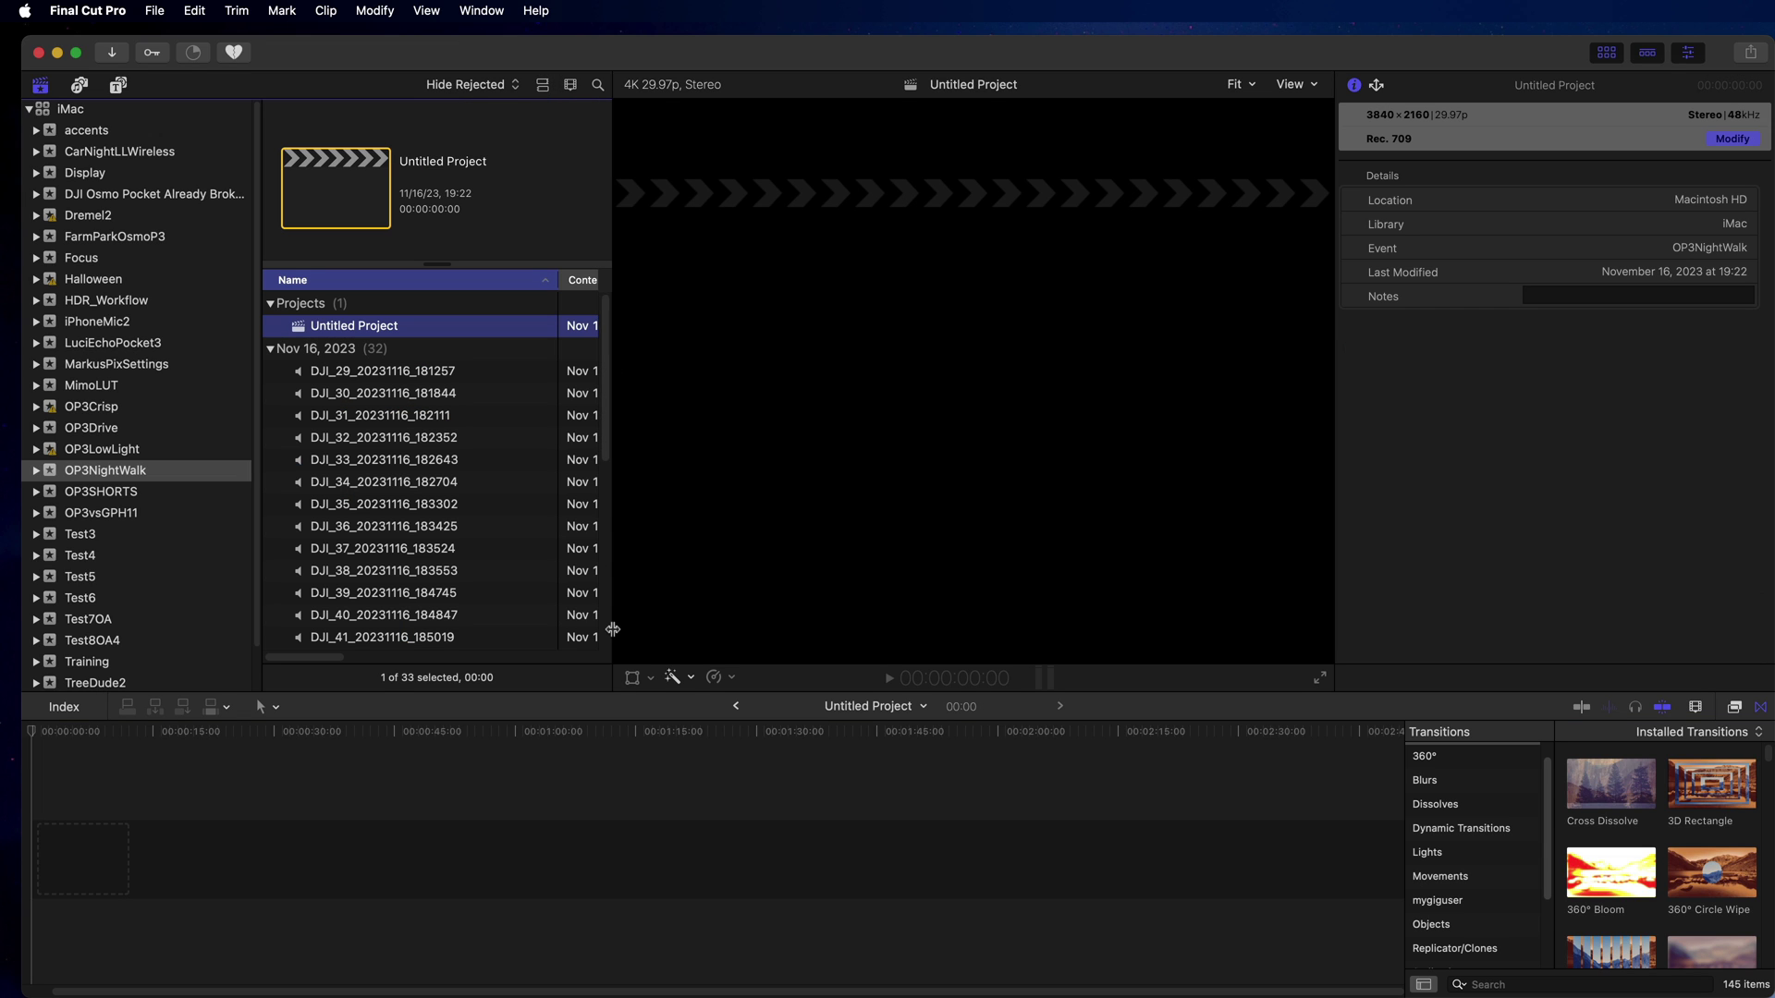
# - Widen the browser and hide the Libraries sidebar to reveal the duration and camera columns
pyautogui.moveTo(613, 630); pyautogui.dragTo(1010, 610)
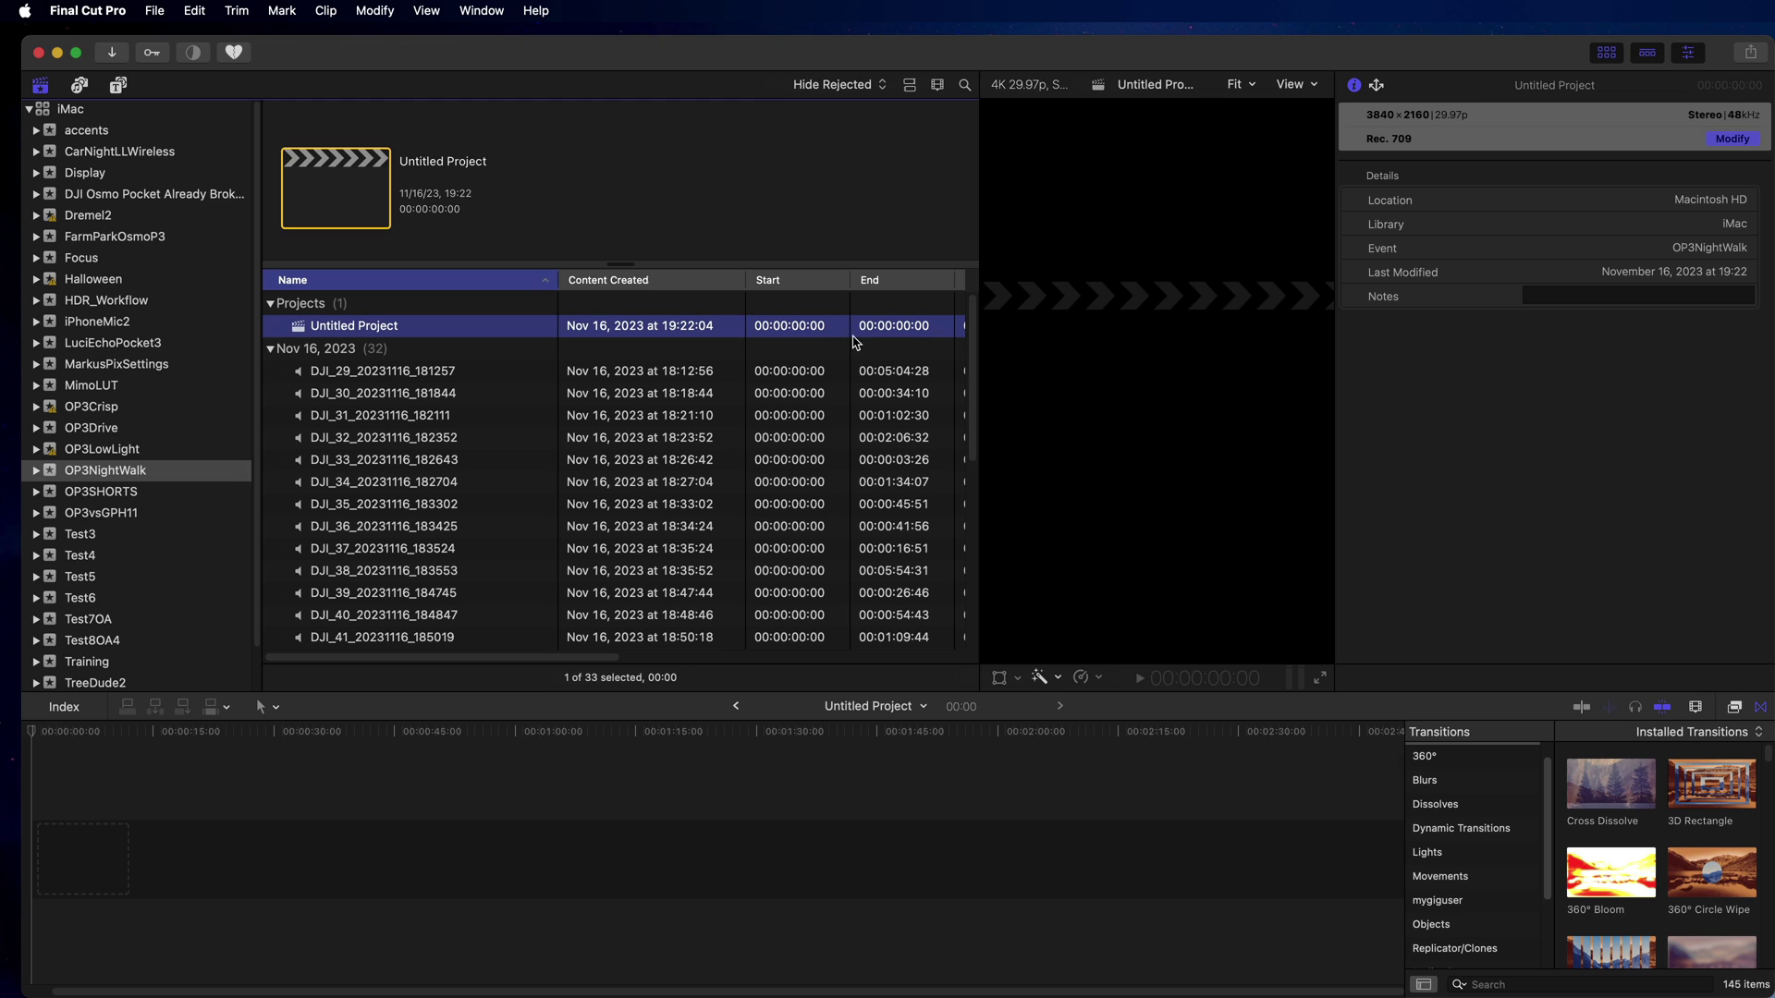
pyautogui.click(39, 87)
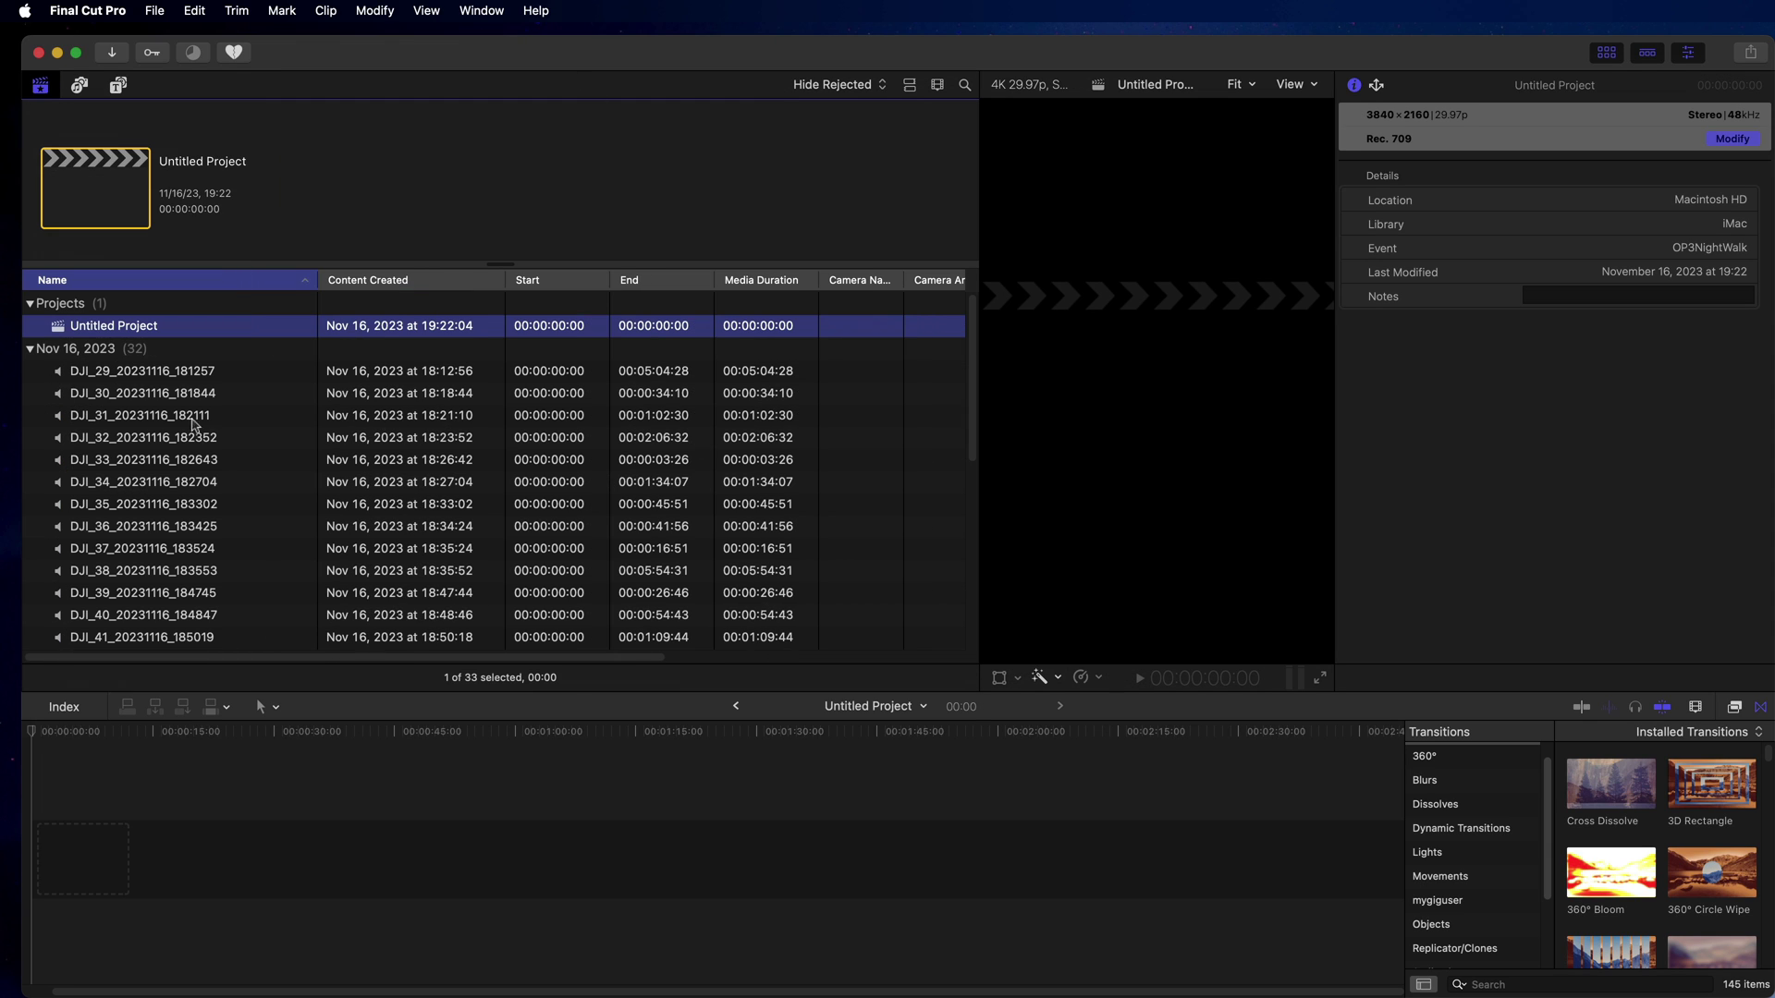
pyautogui.scroll(-5, 225, 389)
pyautogui.scroll(5, 277, 361)
# - Rename the Untitled Project to 'Osmo Pocket 3 Night Walk'
pyautogui.click(122, 323)
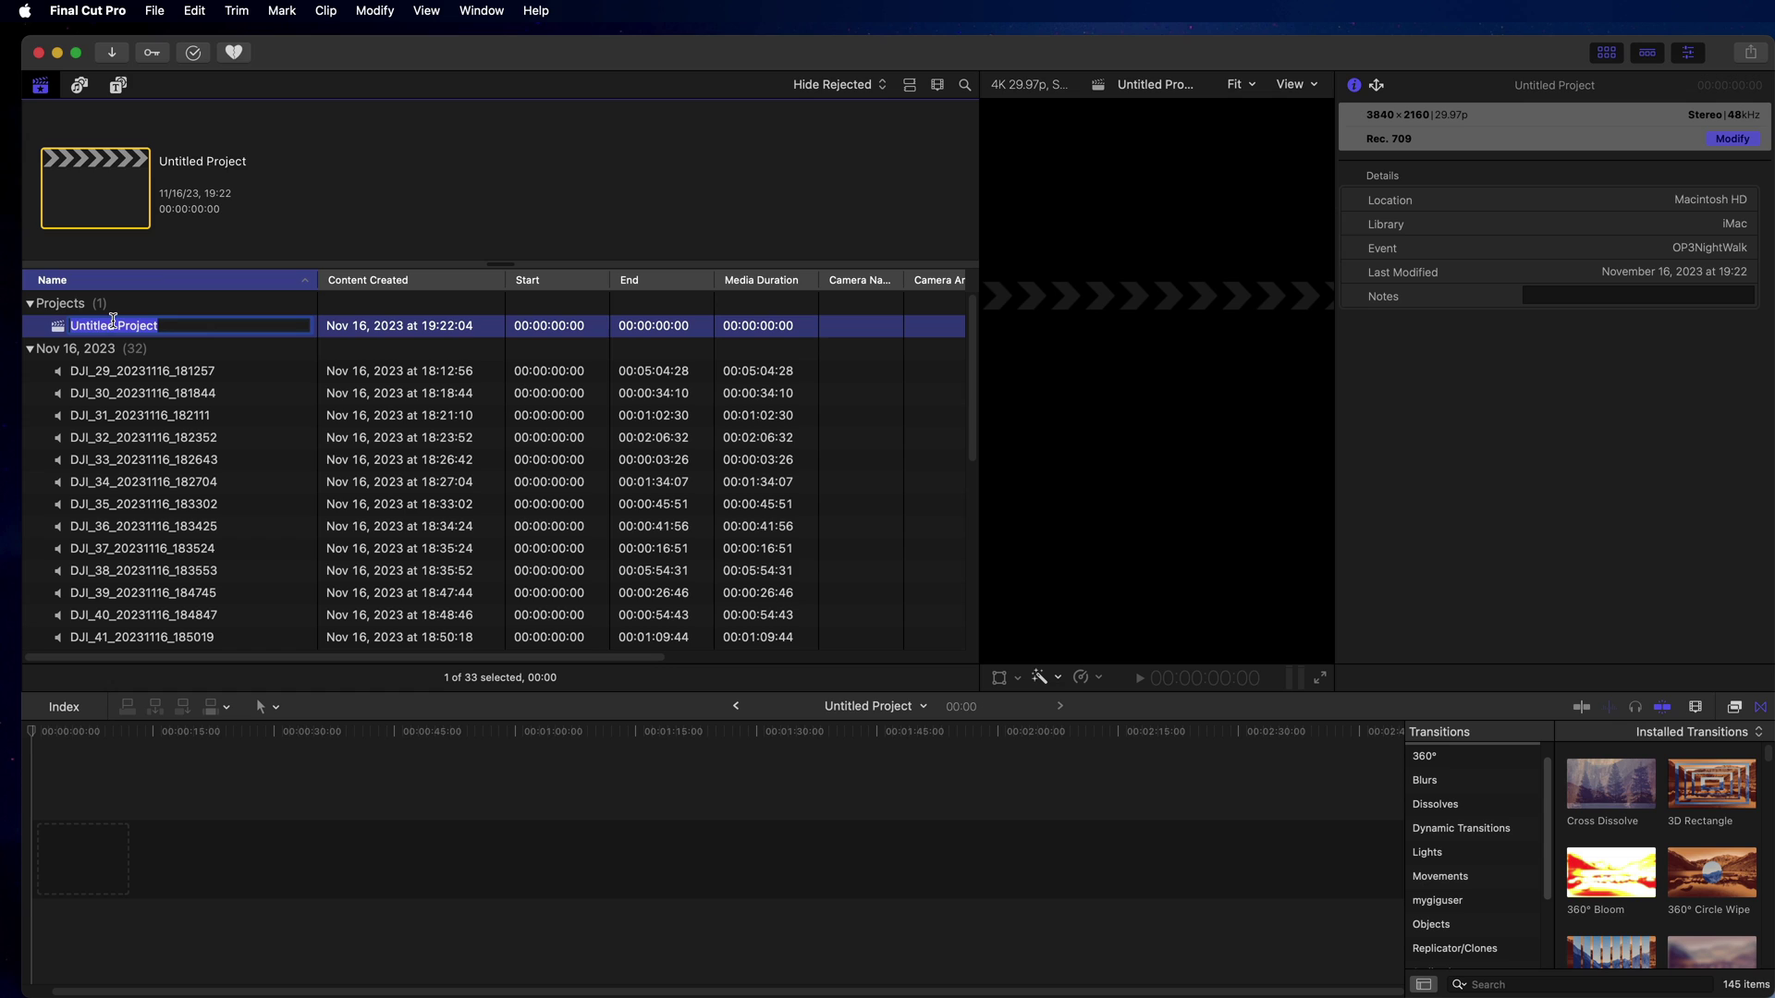
pyautogui.write('Osmo Pocket 3 Night Walk')
pyautogui.press('Return')
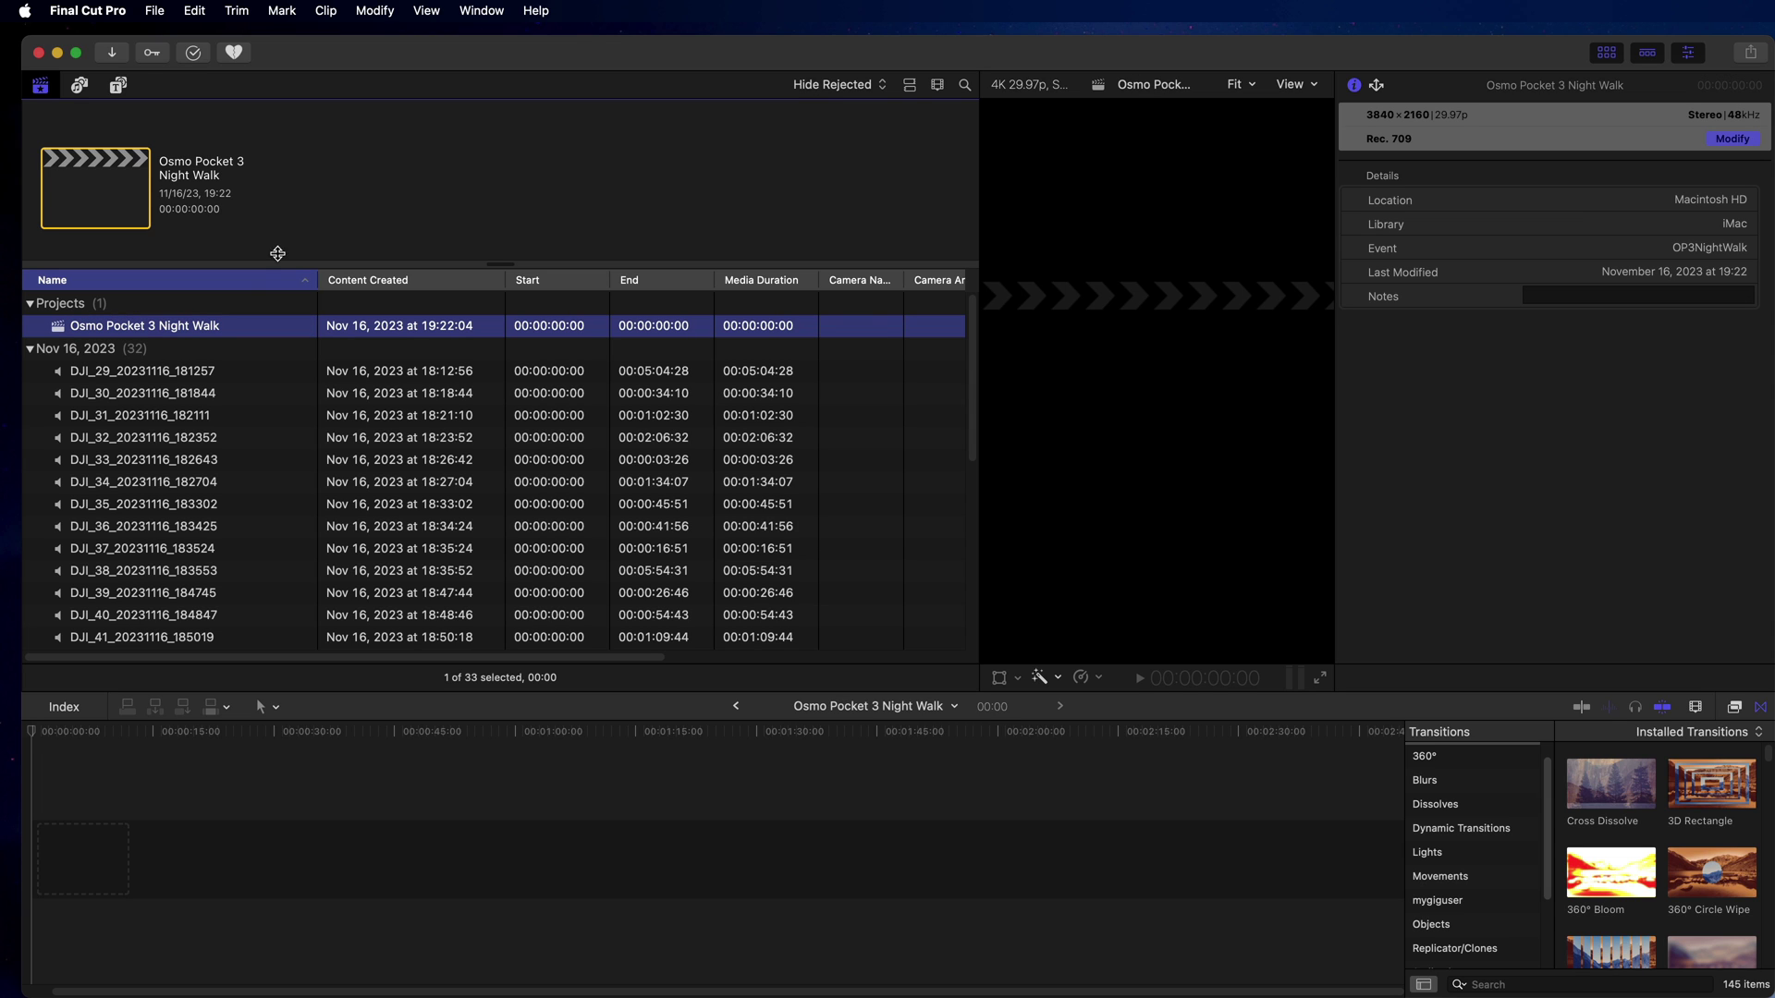
# - Select the DJI_29 audio clip and set the Info inspector to the Audio metadata view
pyautogui.click(183, 373)
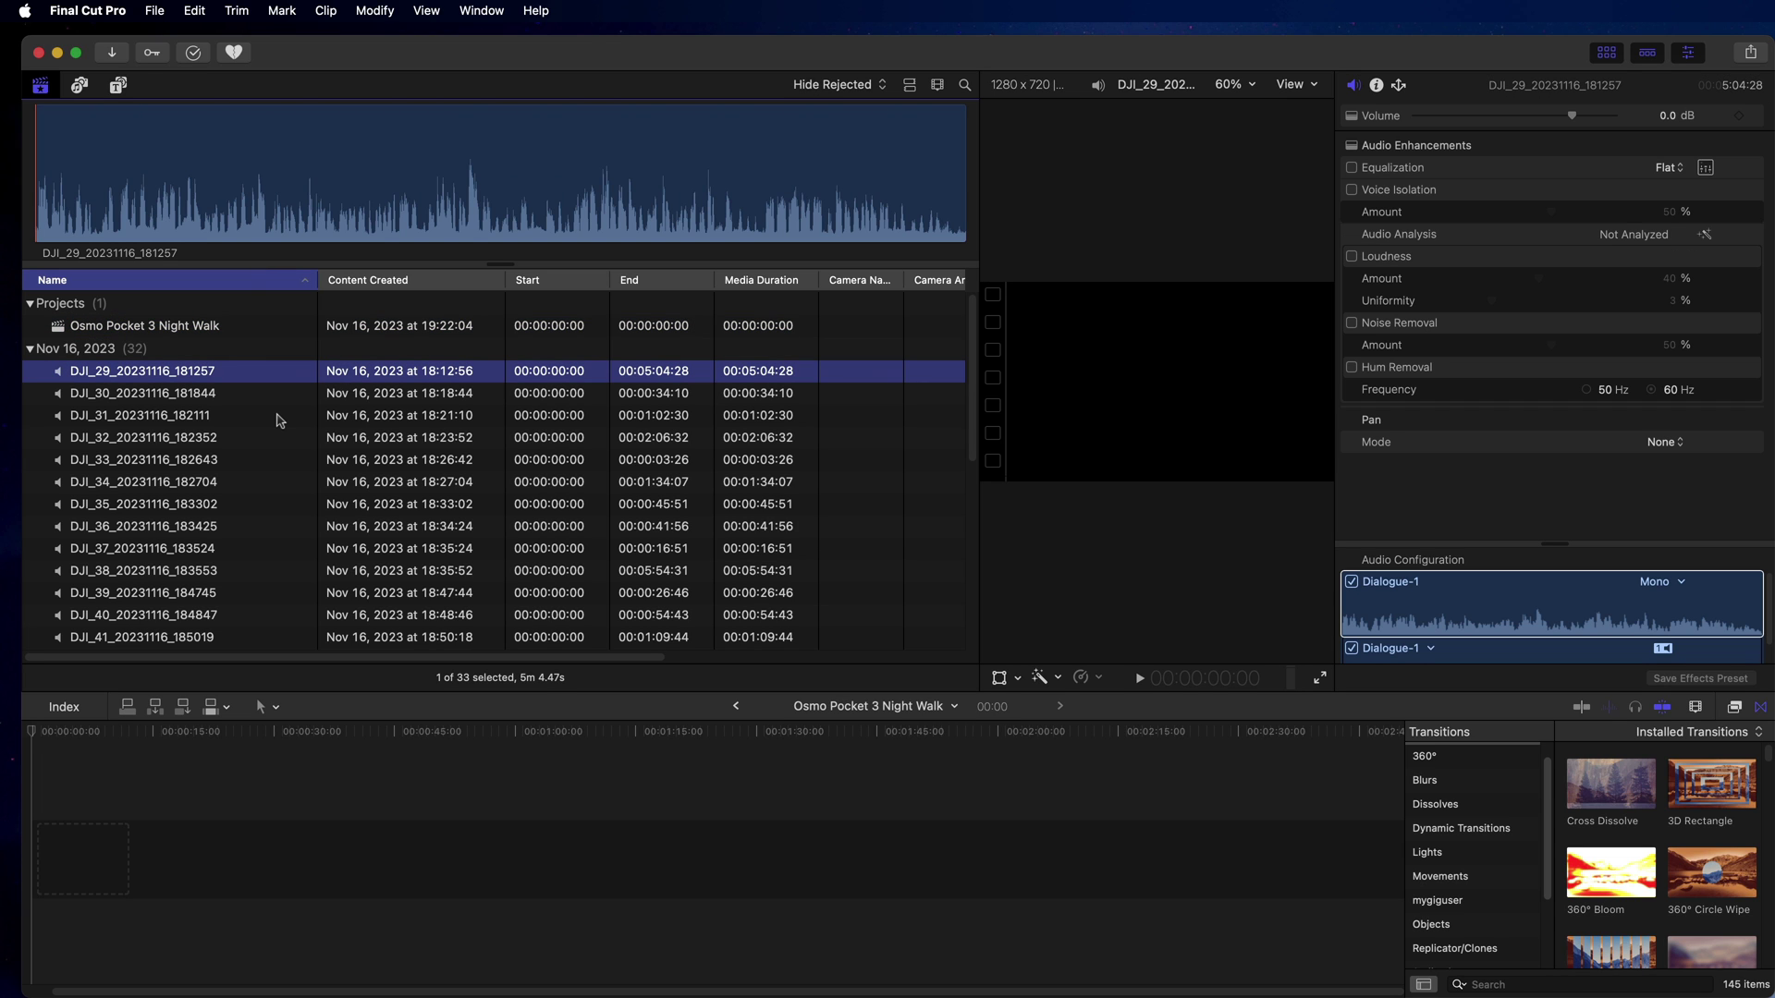
pyautogui.scroll(-1, 280, 421)
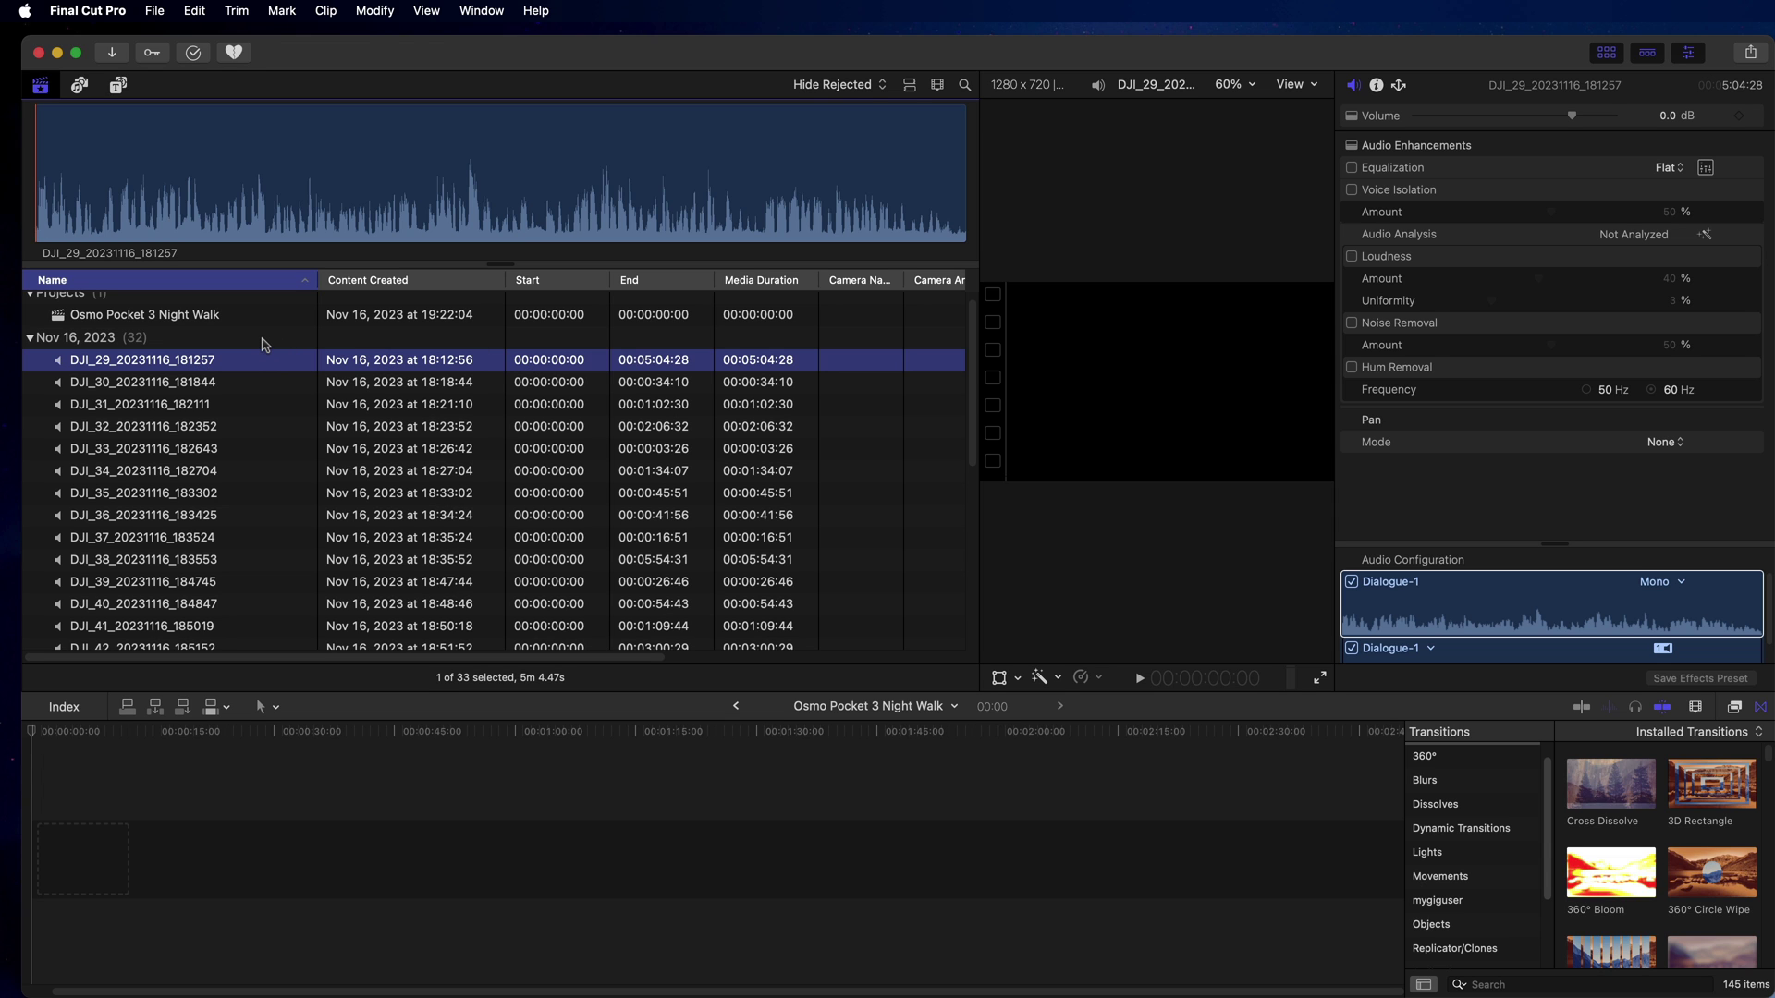
pyautogui.scroll(-5, 250, 370)
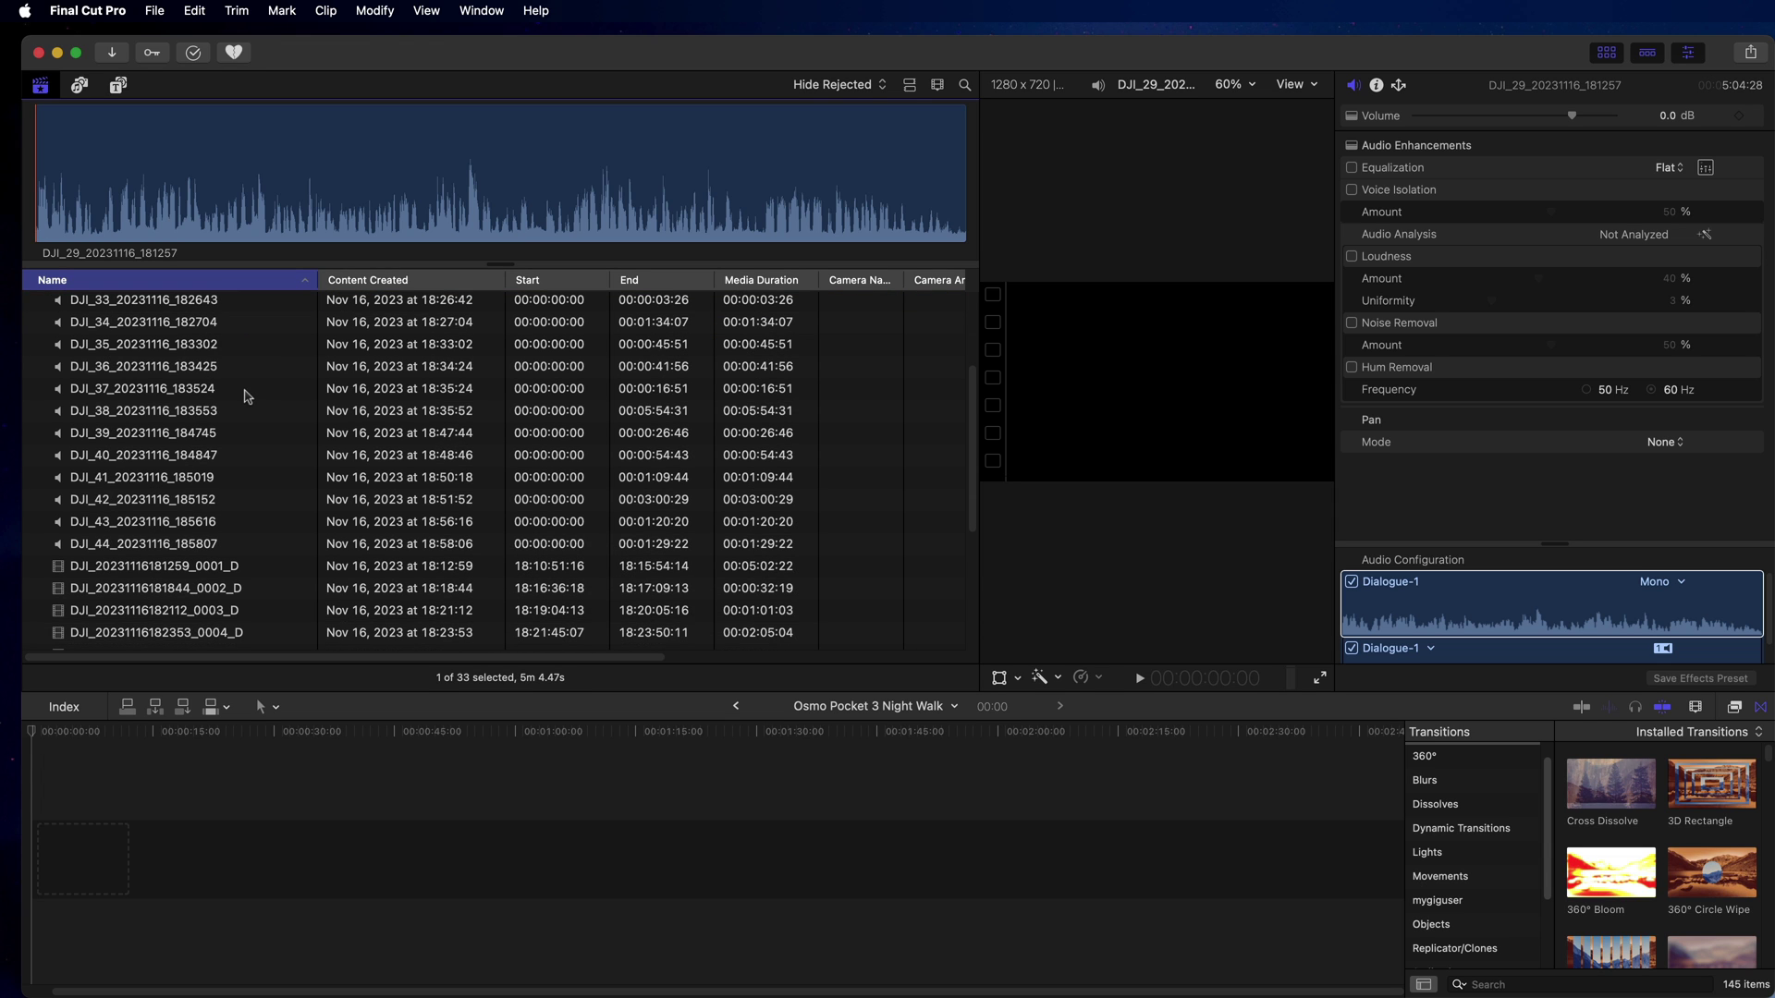
pyautogui.scroll(5, 234, 349)
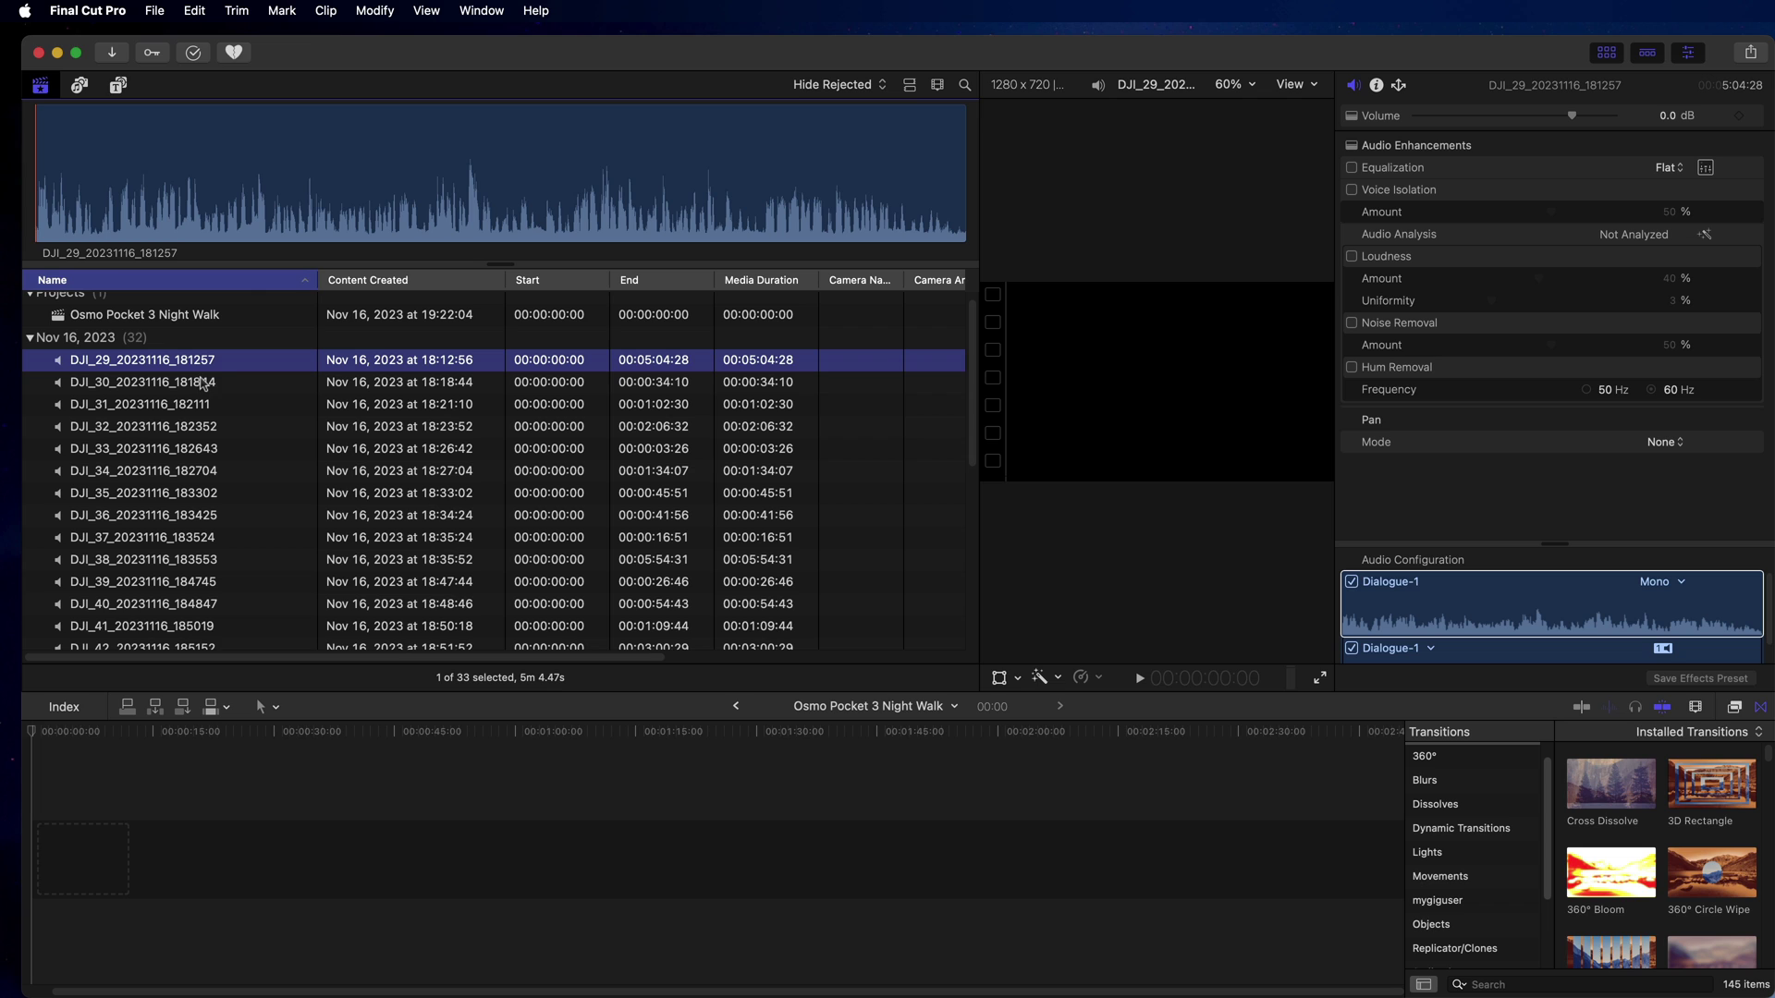
pyautogui.scroll(-1, 234, 374)
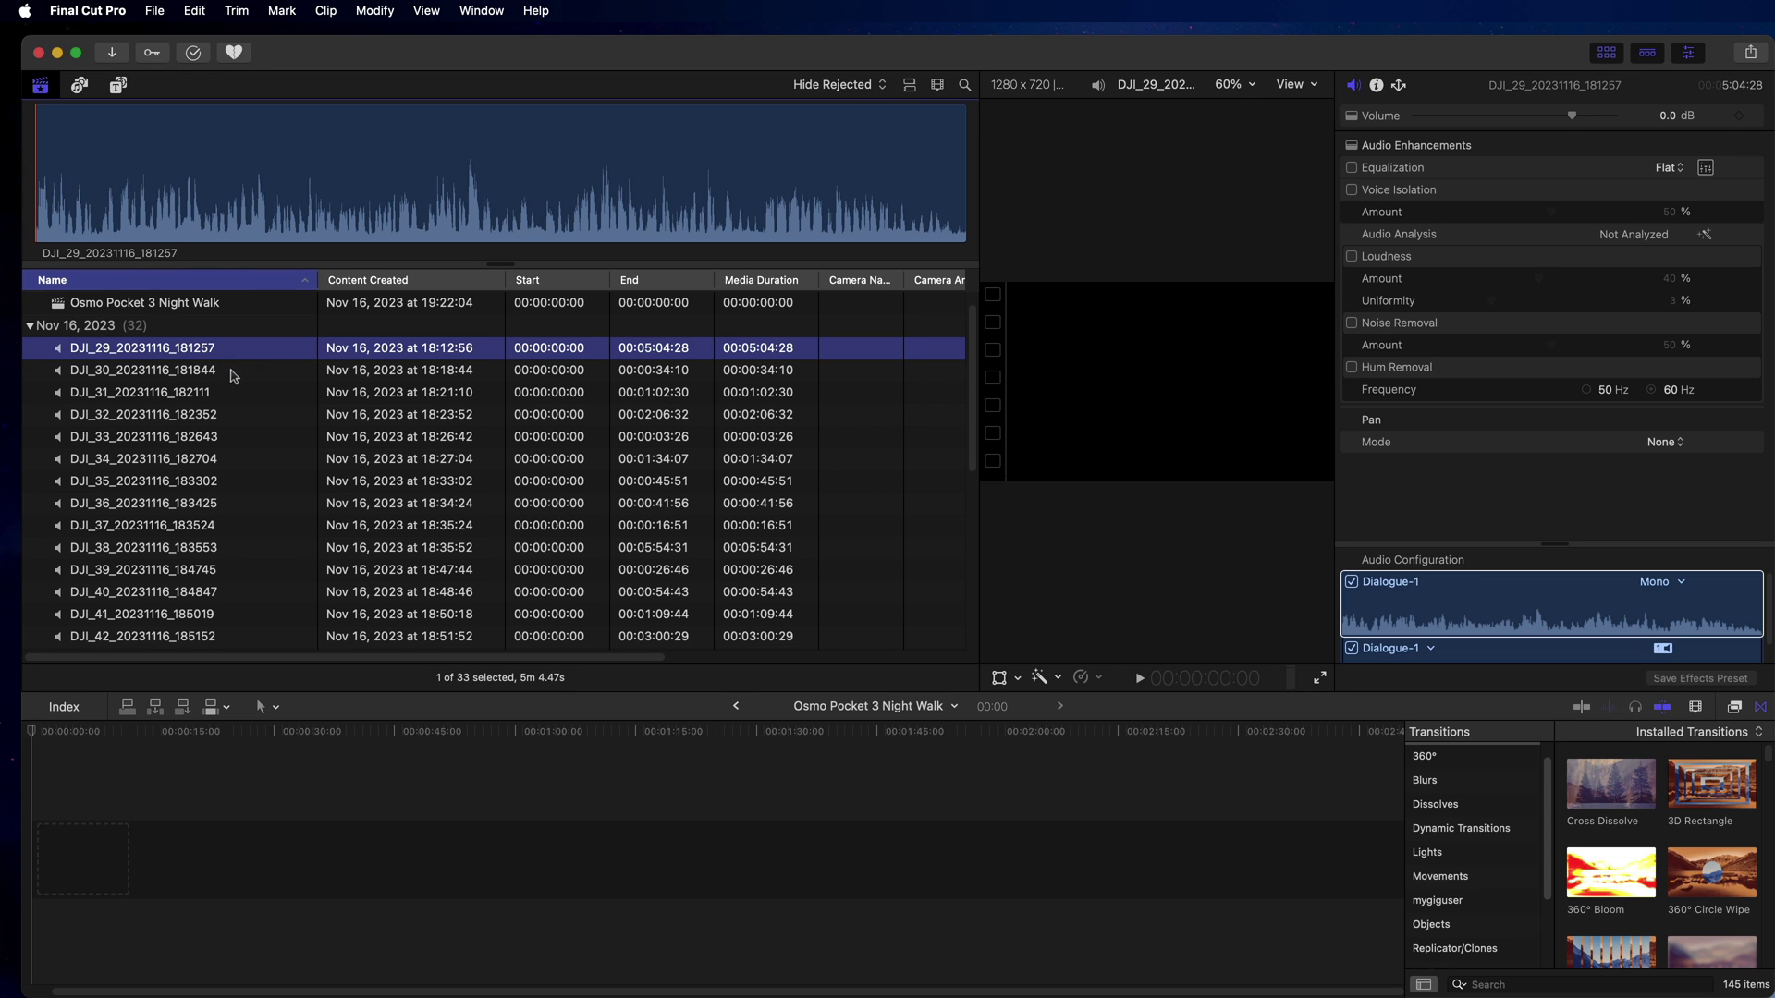
pyautogui.click(1377, 85)
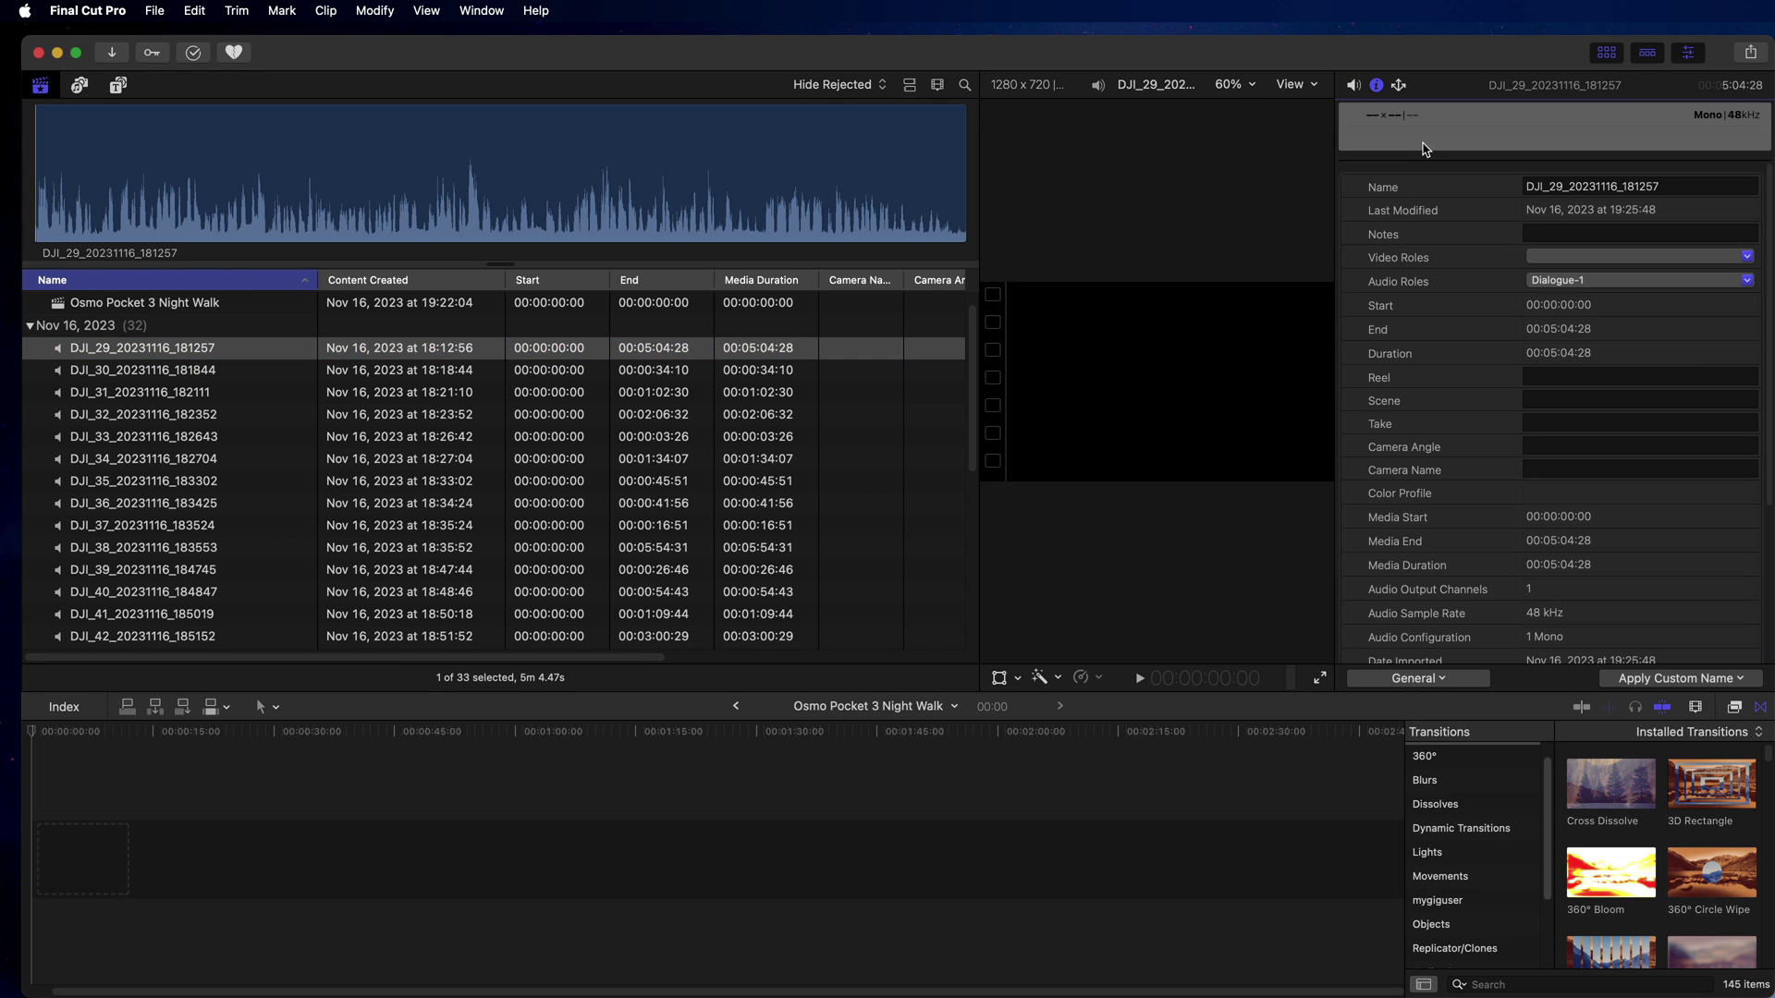
pyautogui.scroll(-3, 1588, 299)
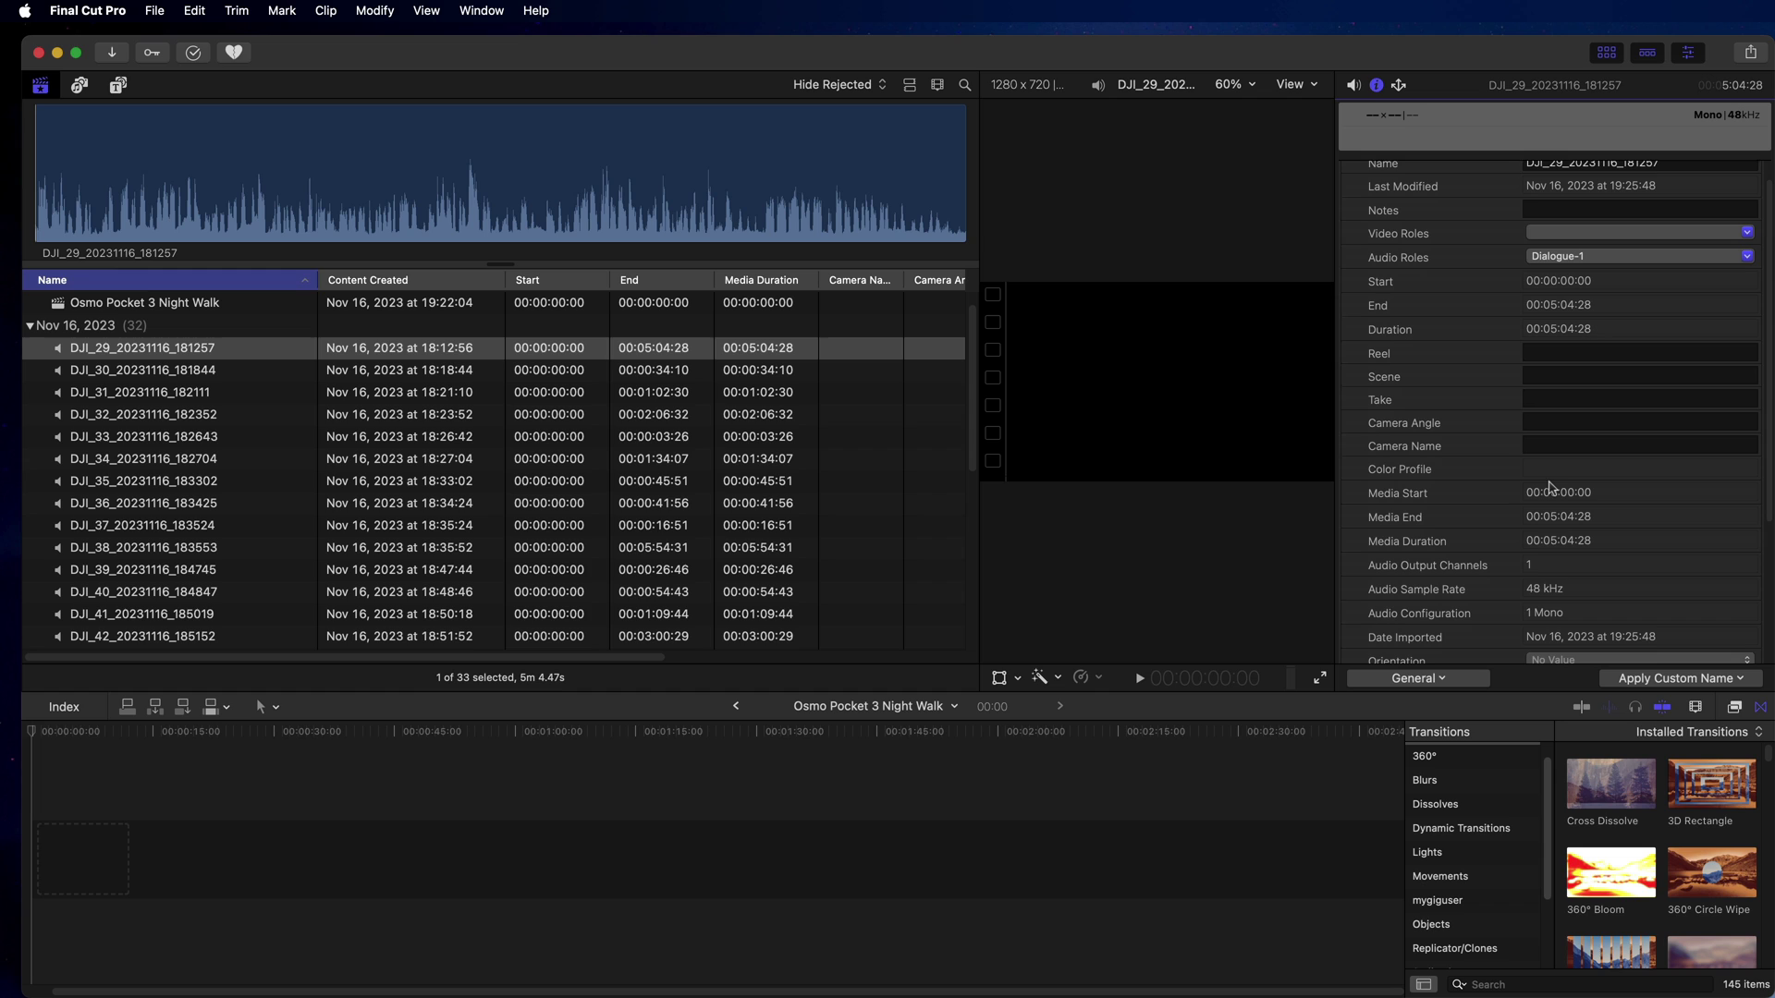
pyautogui.scroll(-1, 1548, 582)
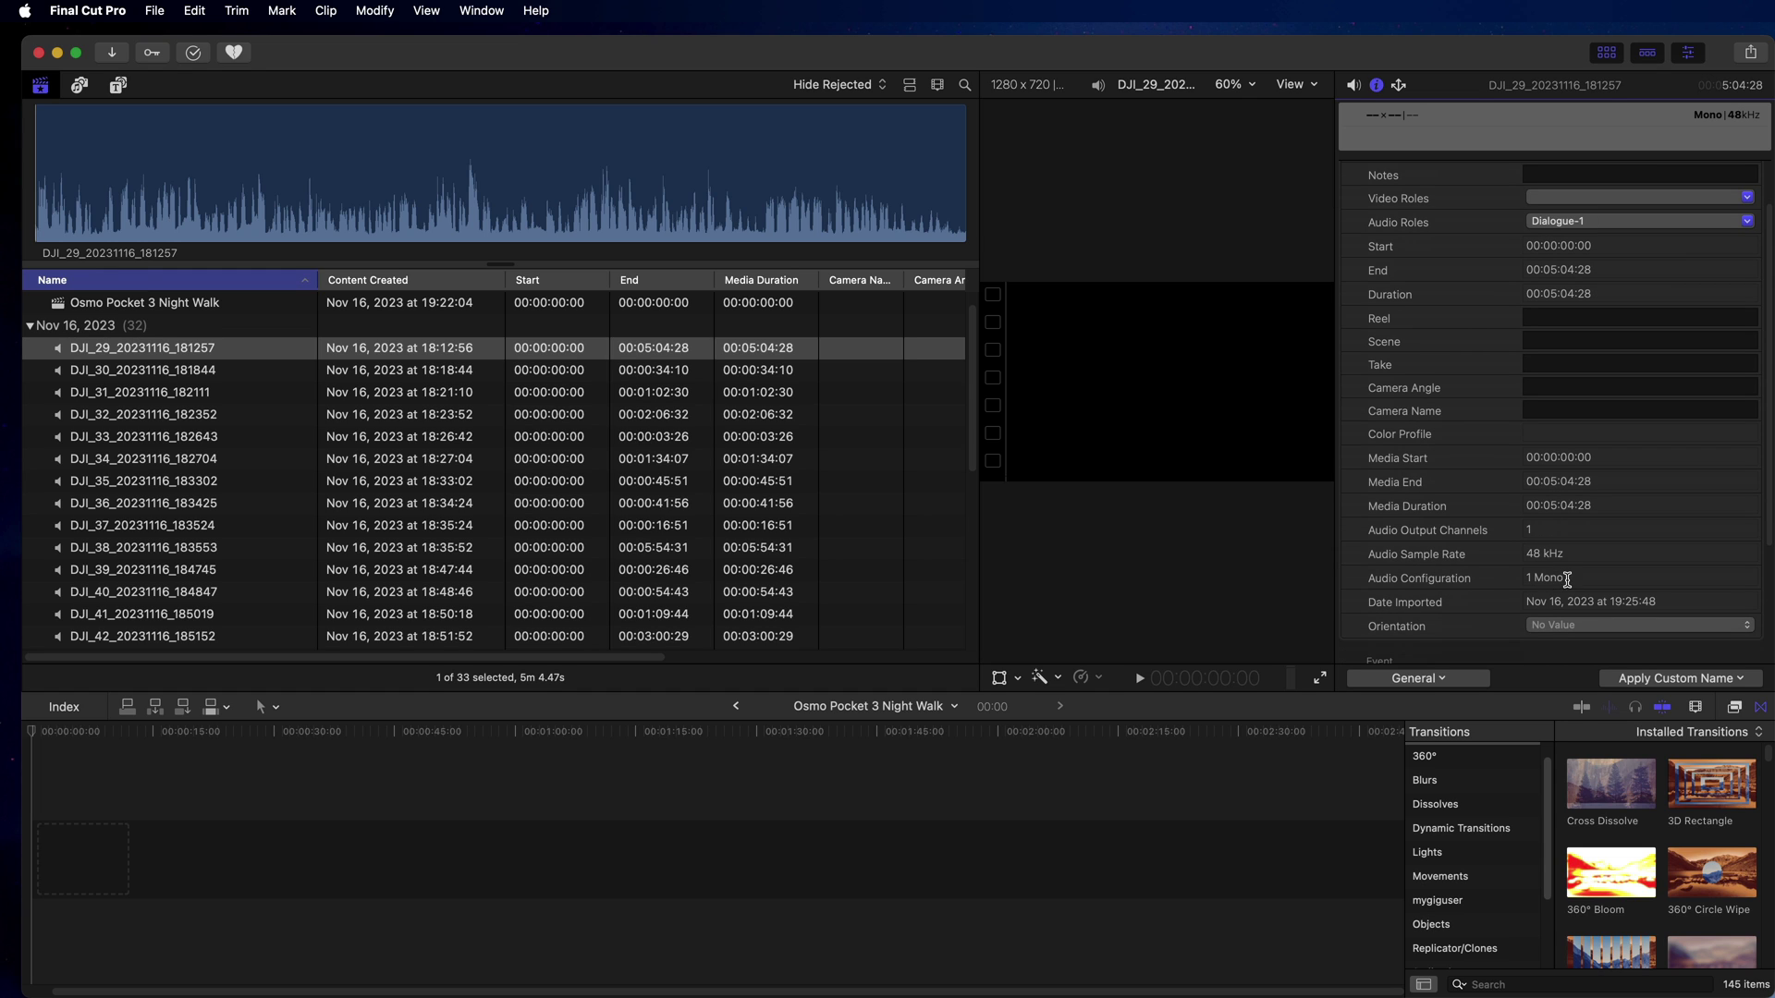
pyautogui.scroll(-5, 1542, 547)
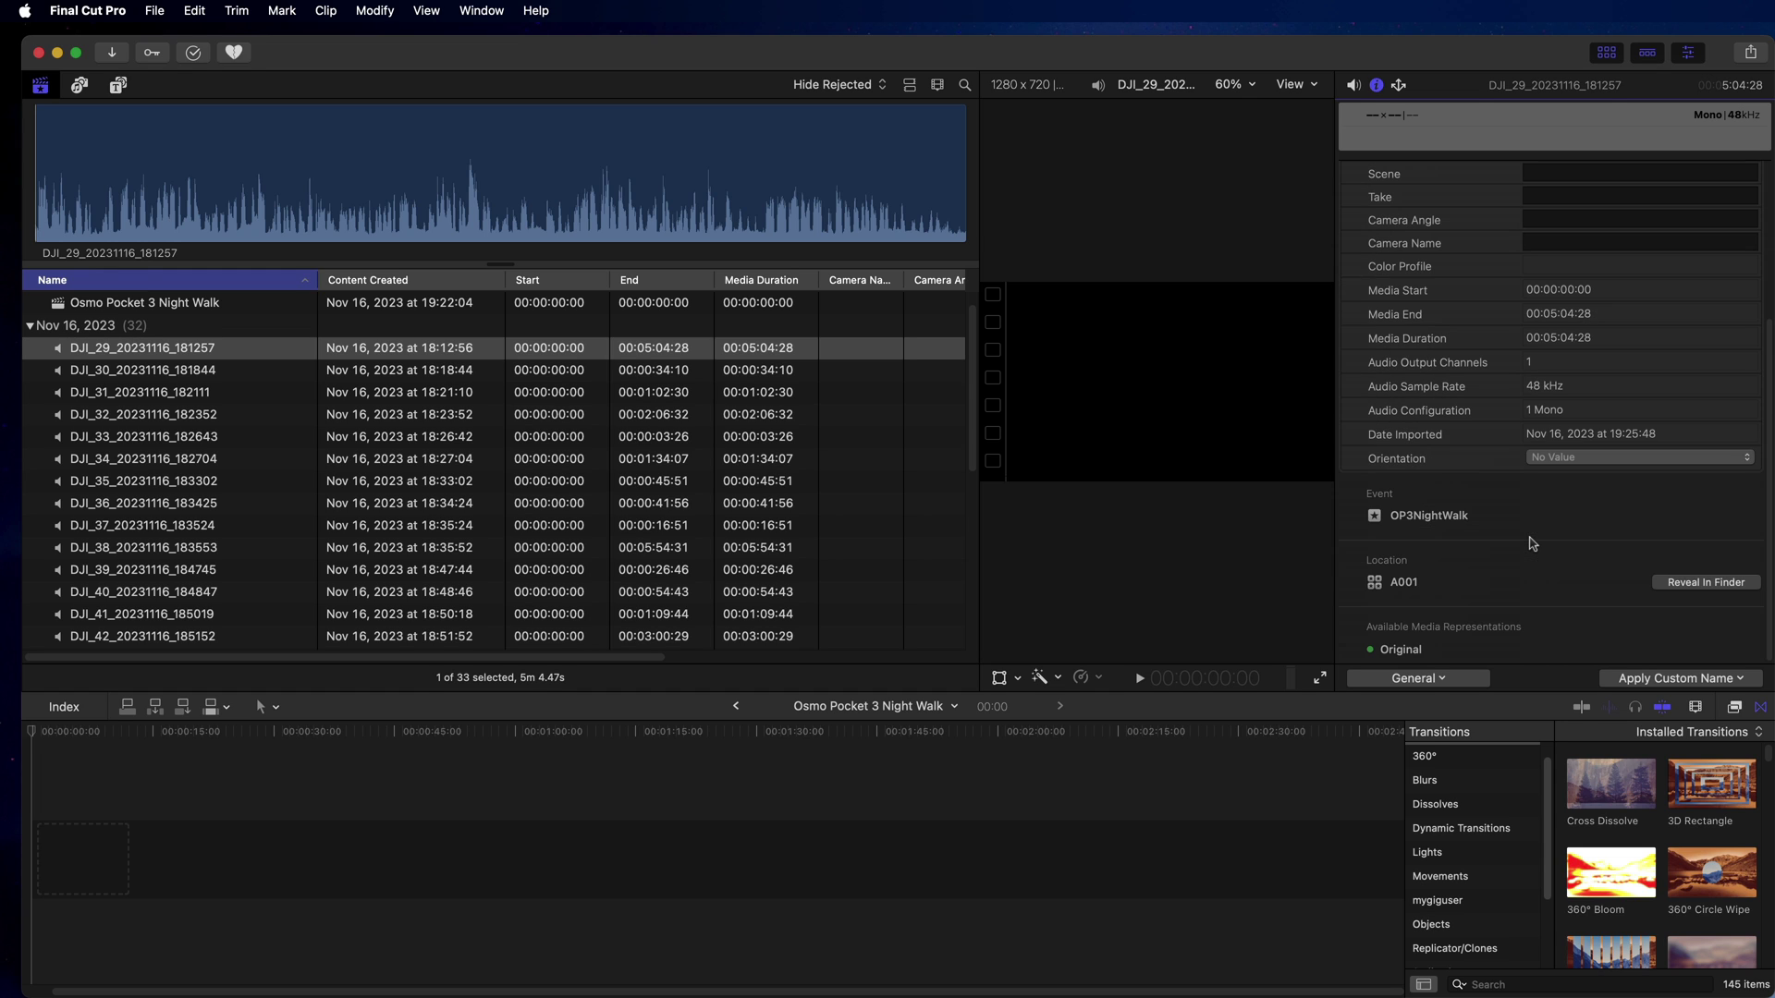
pyautogui.scroll(2, 1534, 543)
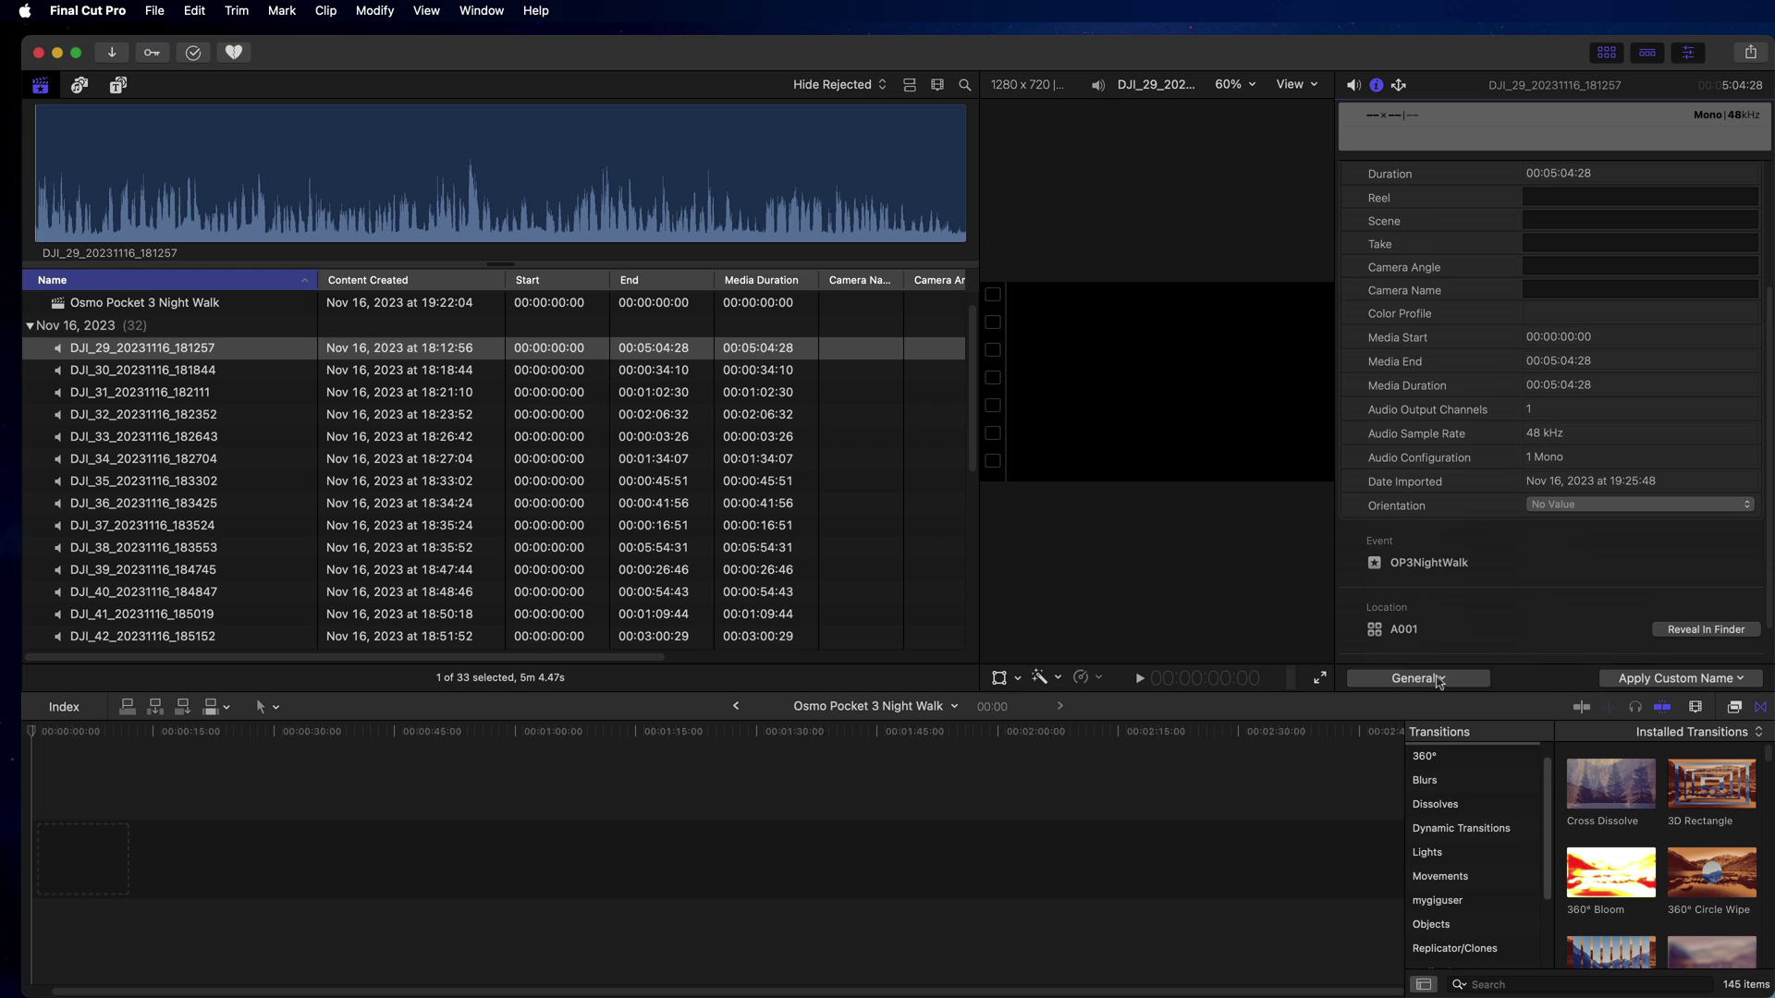
pyautogui.click(1439, 680)
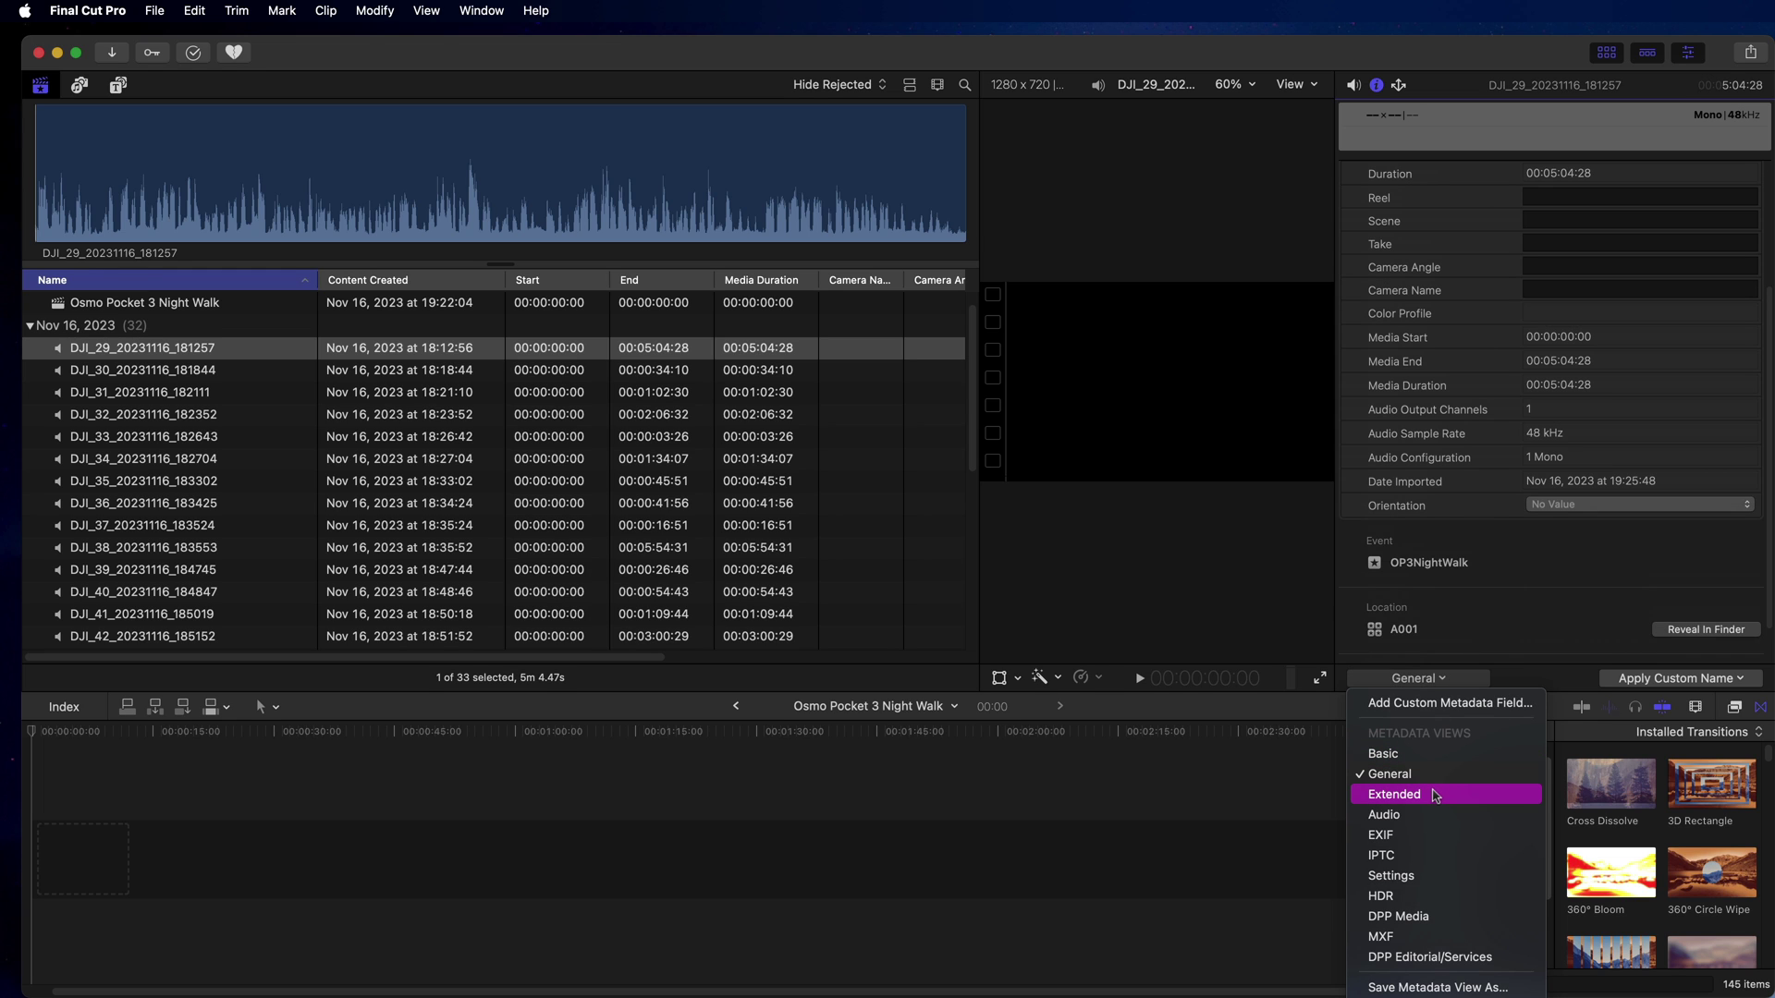
pyautogui.click(1414, 815)
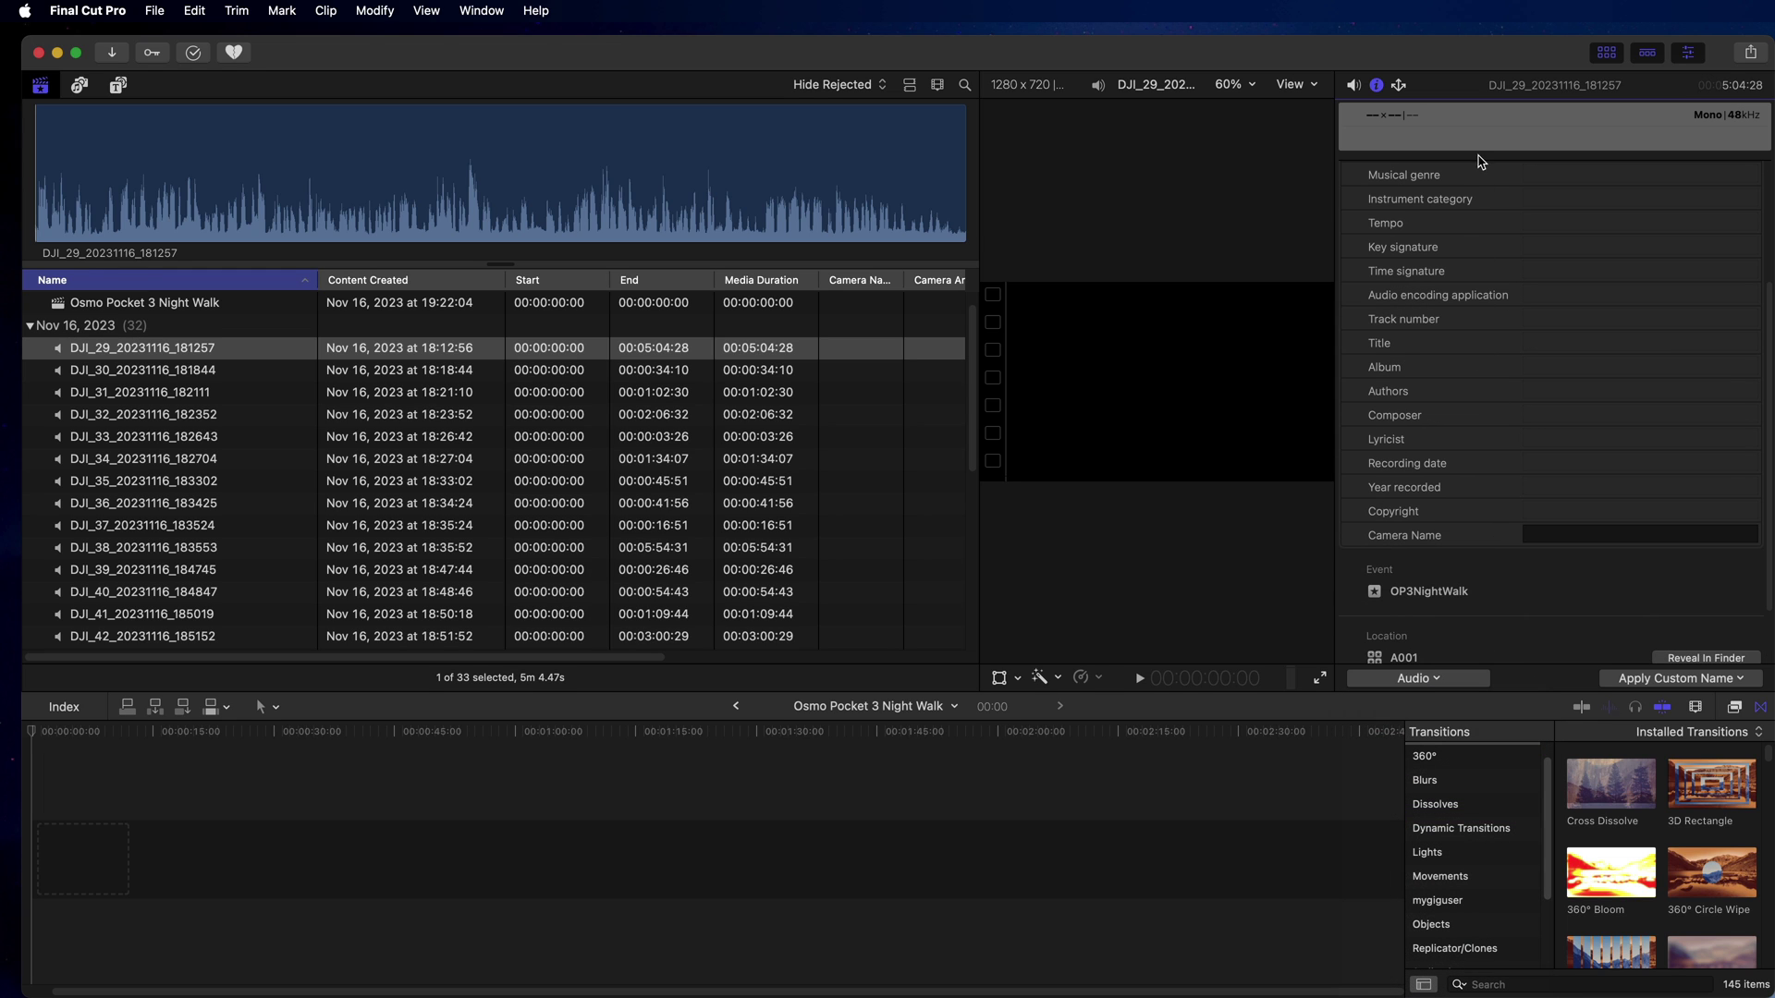
pyautogui.scroll(5, 1495, 370)
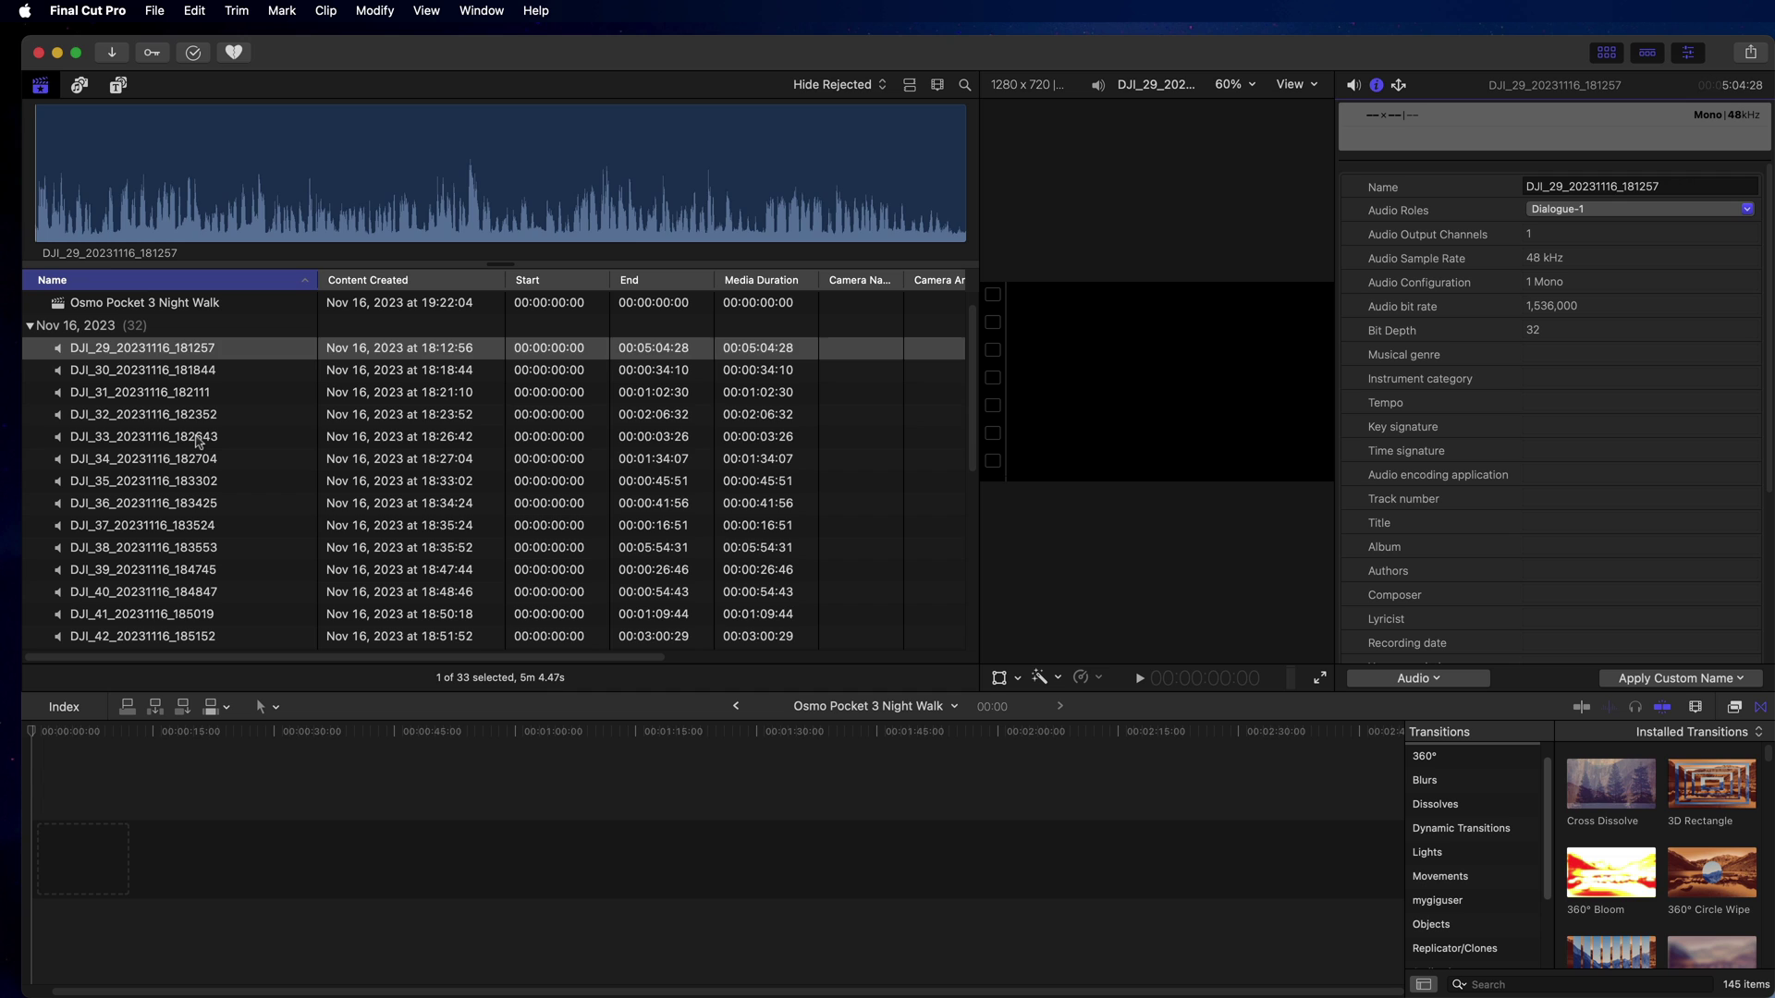
# - Compare metadata of the DJI_33 and DJI_37 audio clips against the 0001_D and 0003_D video clips
pyautogui.click(198, 436)
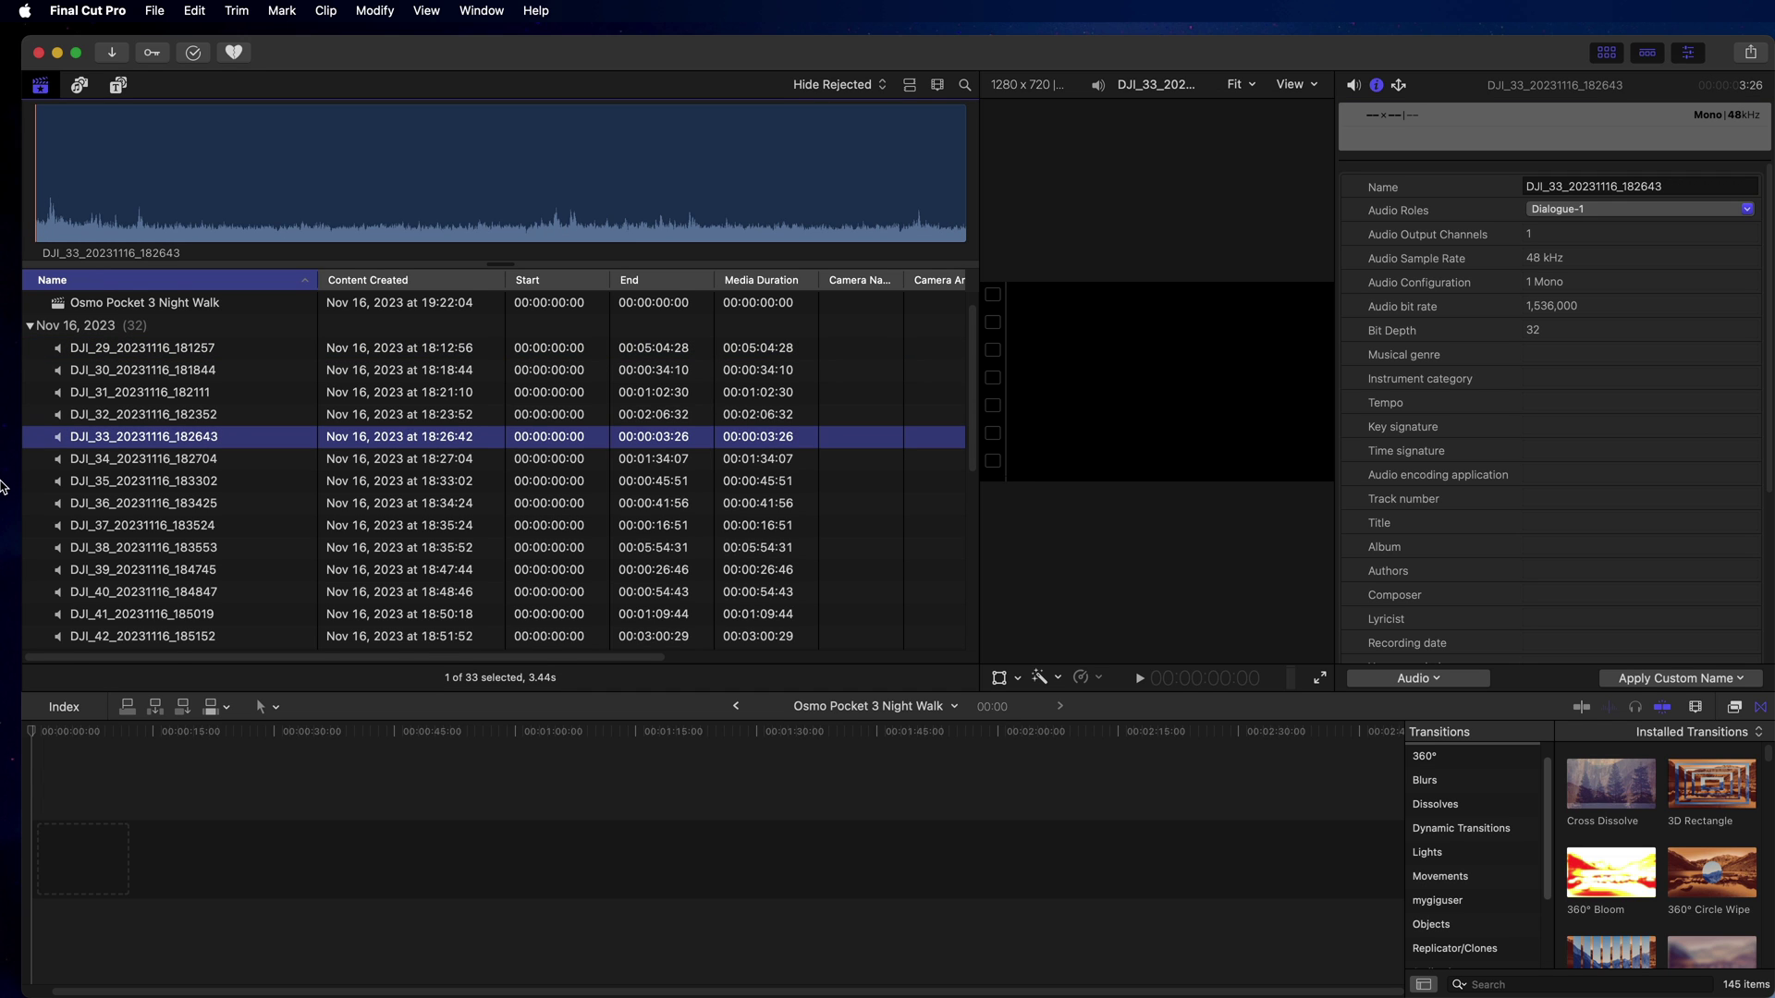
pyautogui.scroll(-5, 203, 472)
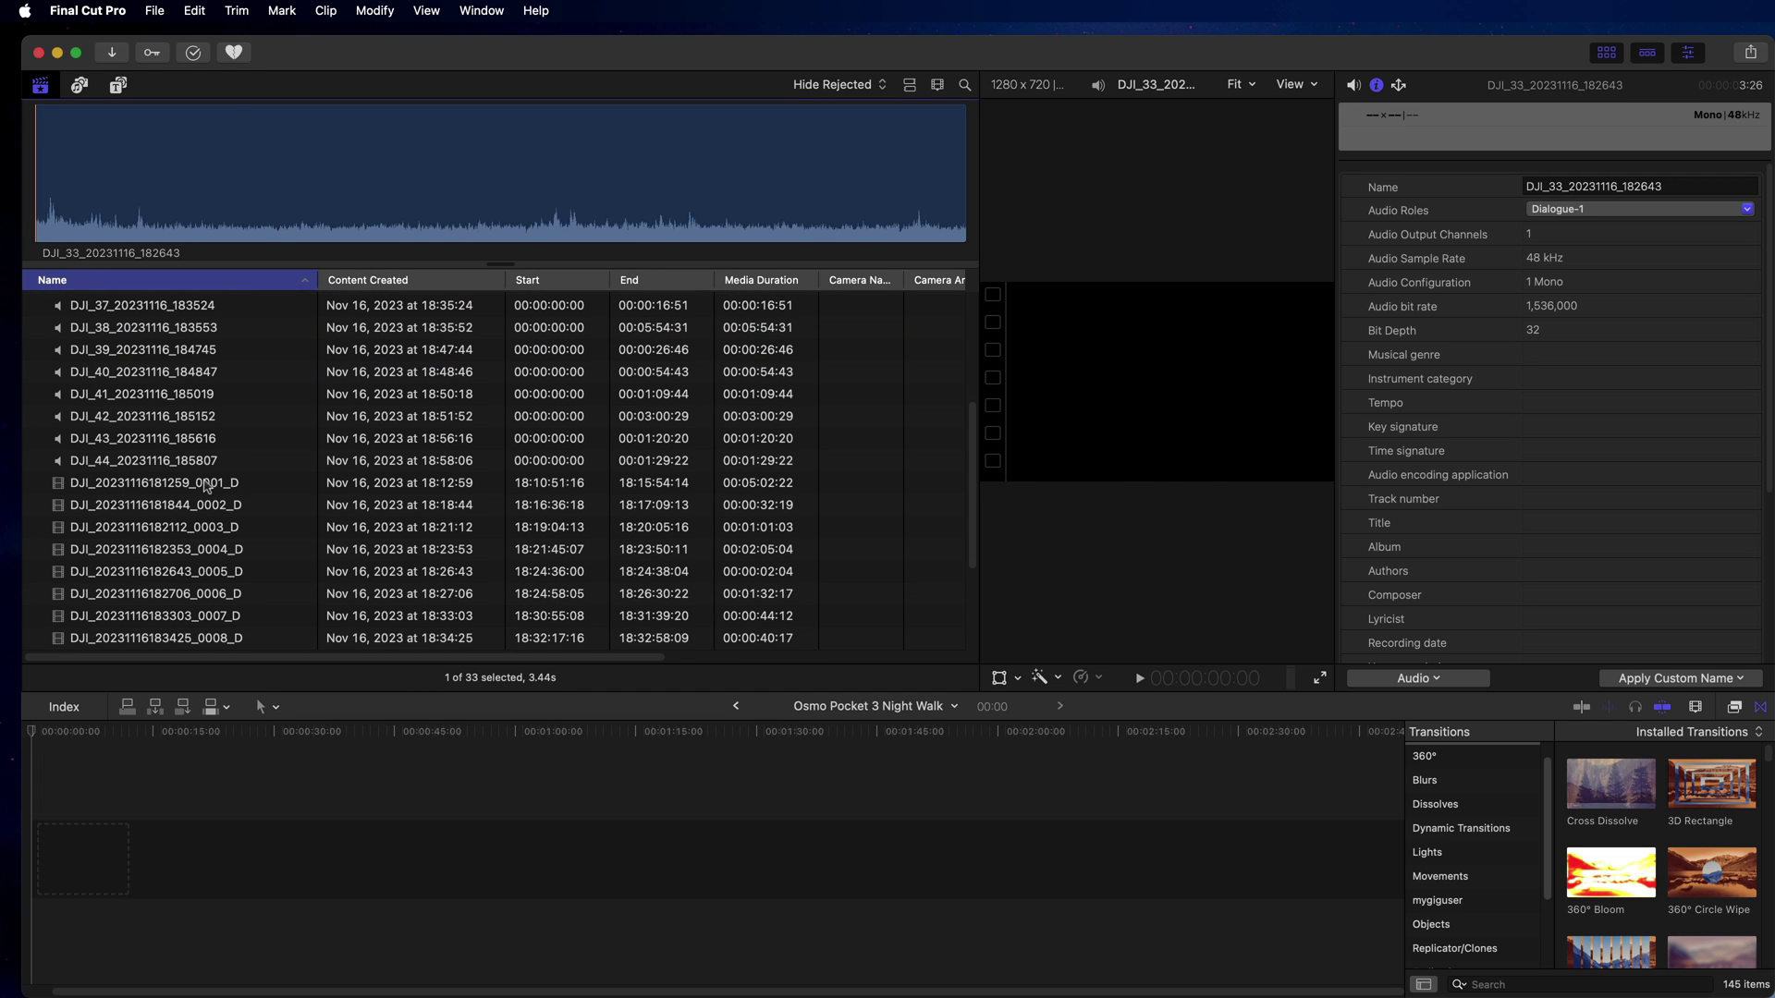
pyautogui.click(207, 484)
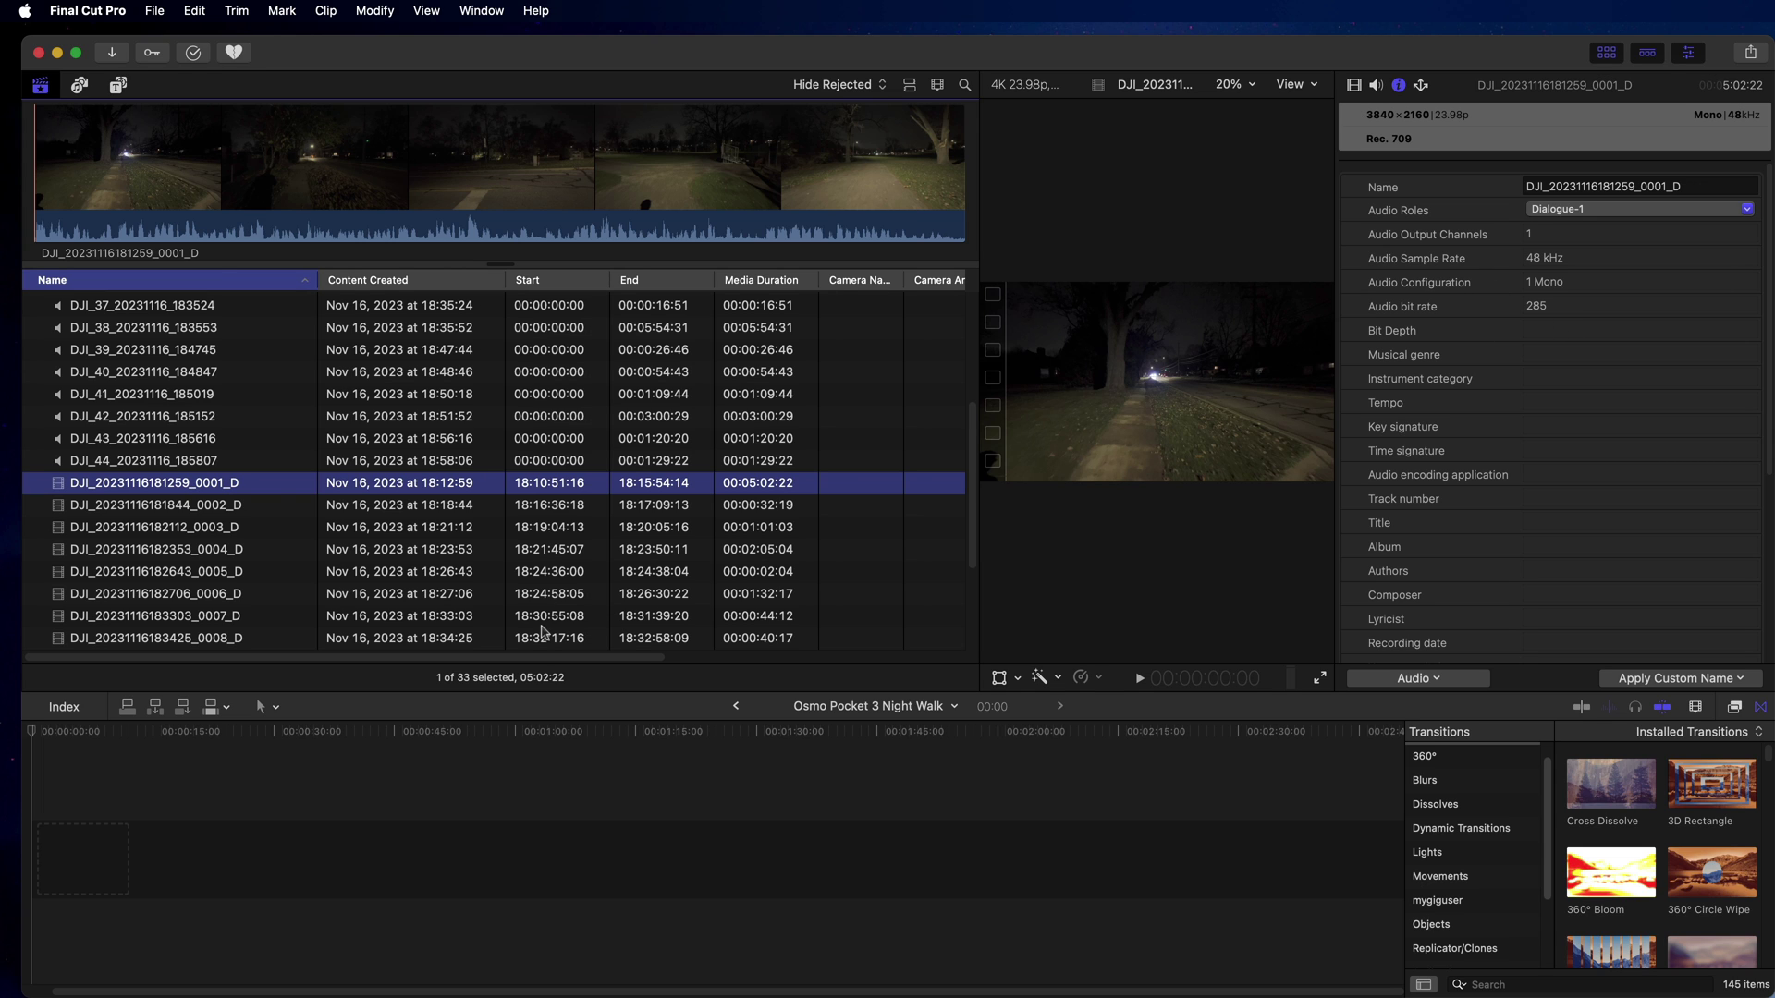
pyautogui.click(192, 525)
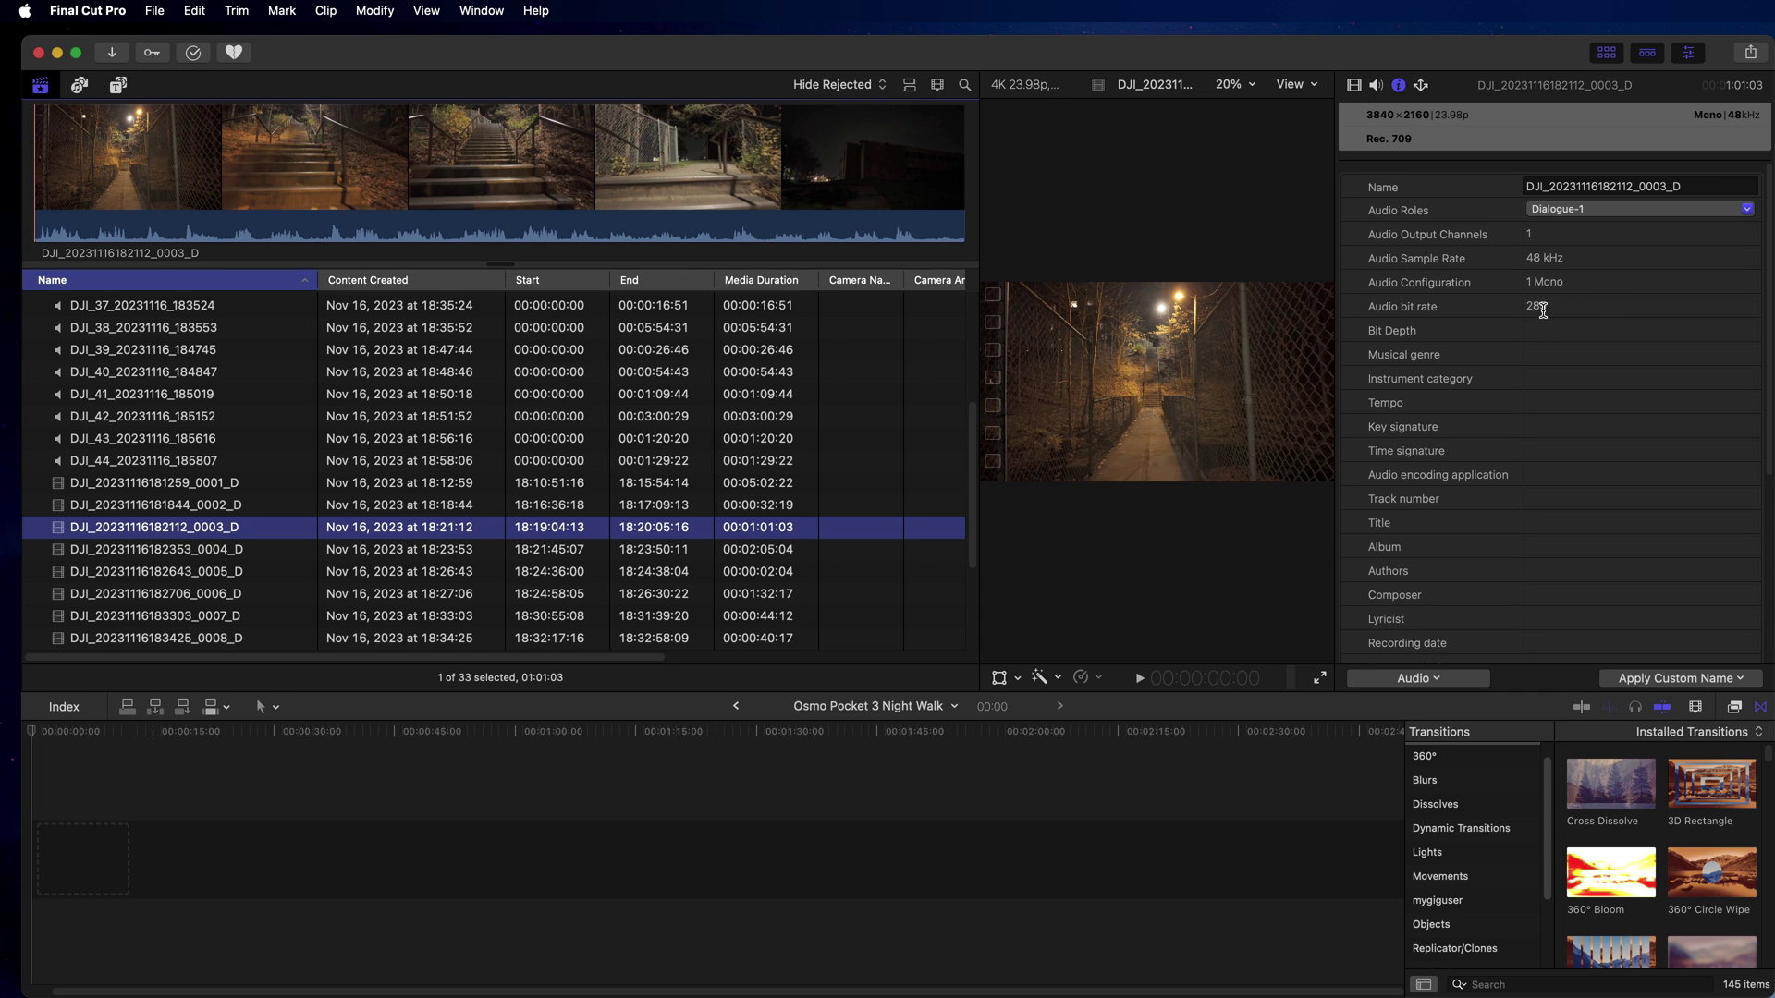
pyautogui.scroll(4, 310, 471)
pyautogui.click(203, 466)
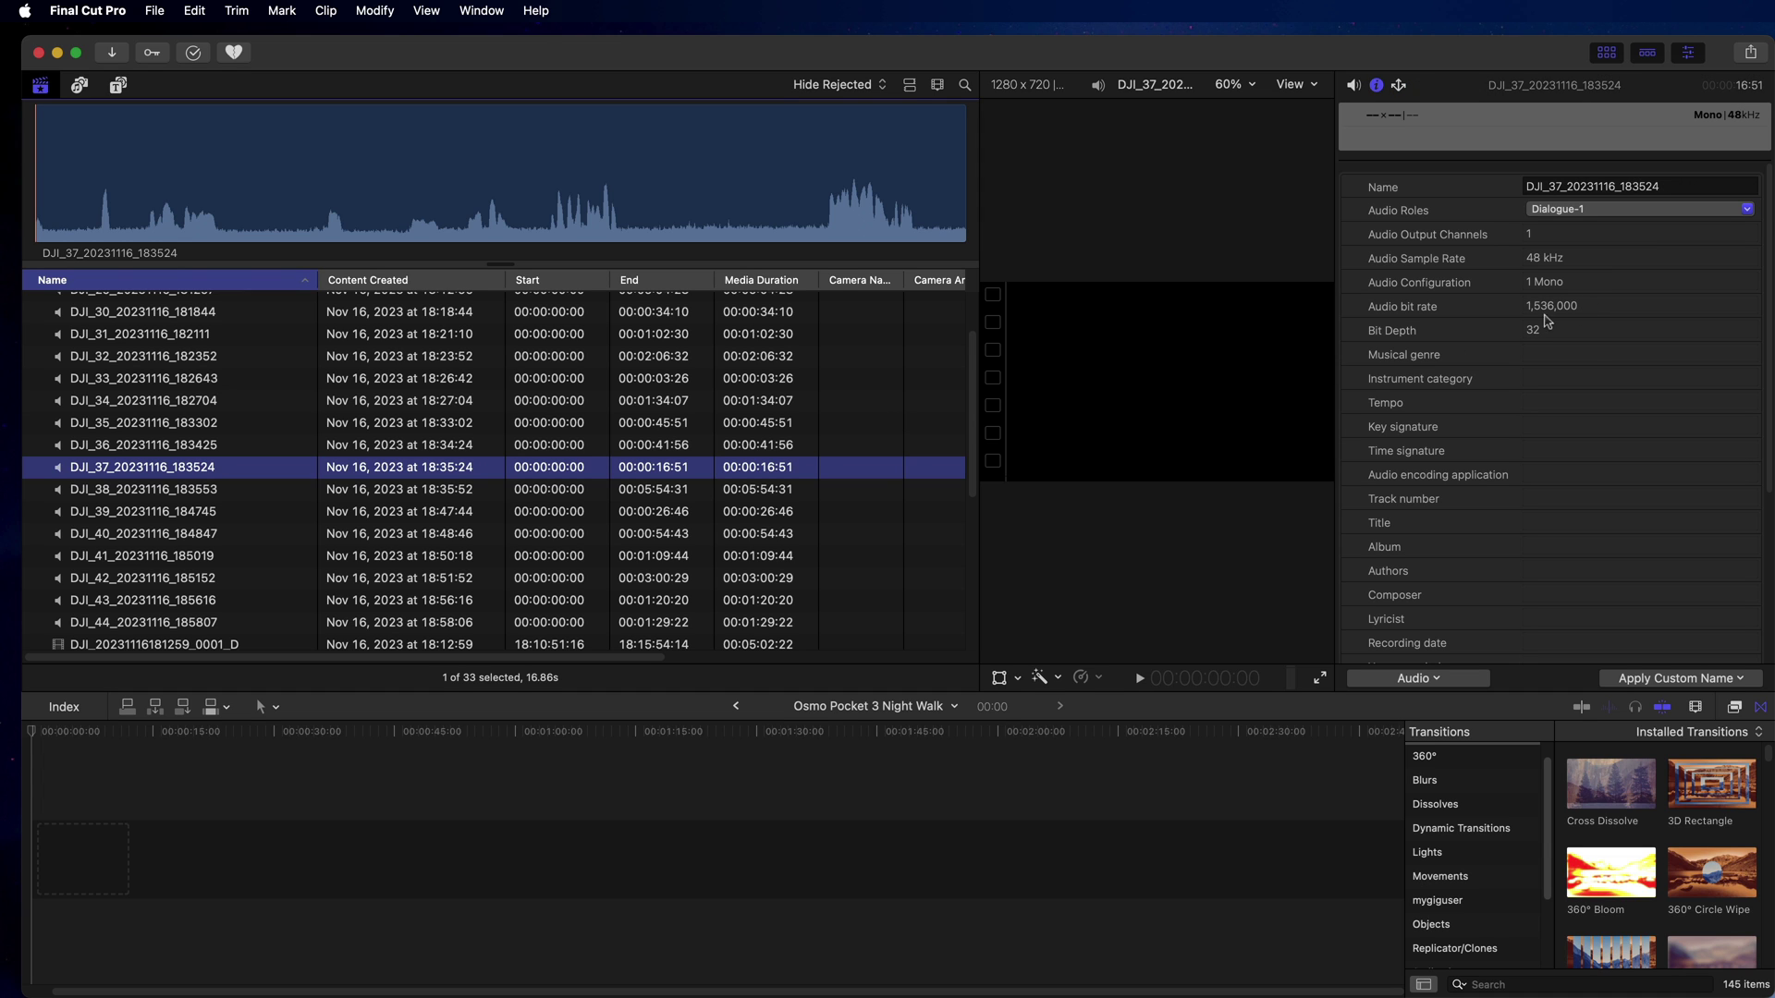
pyautogui.scroll(2, 88, 476)
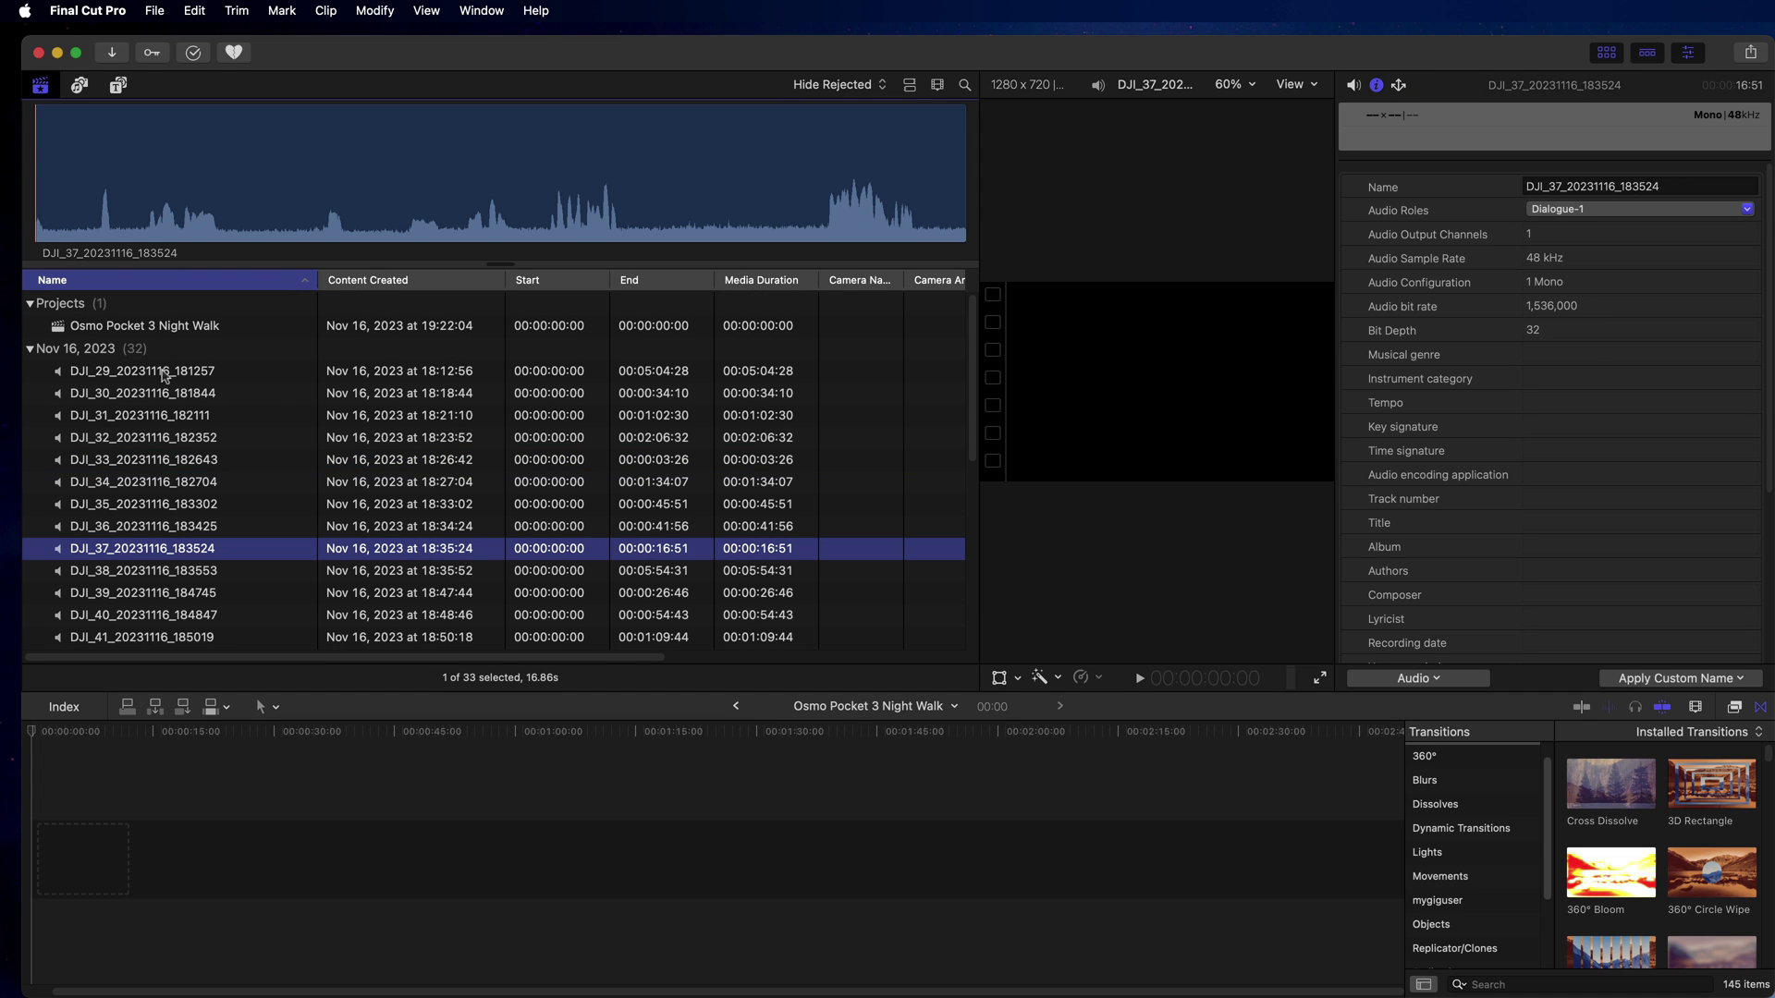
pyautogui.scroll(-5, 161, 368)
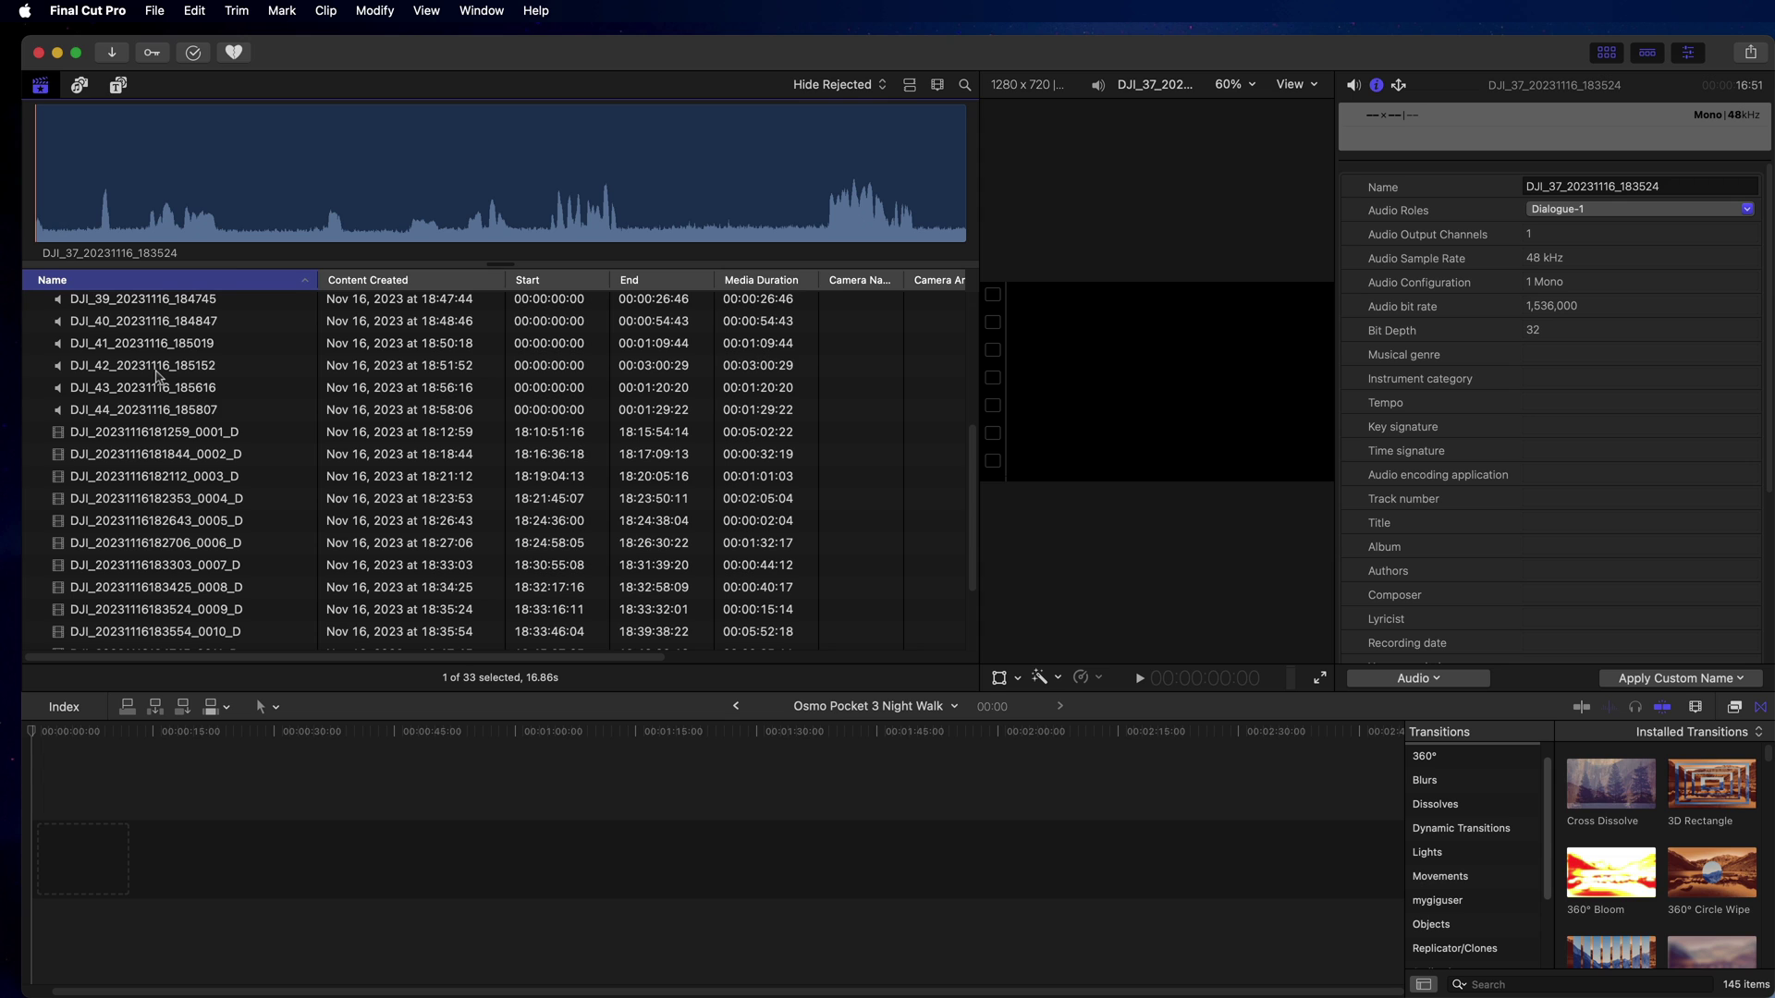
pyautogui.scroll(5, 161, 370)
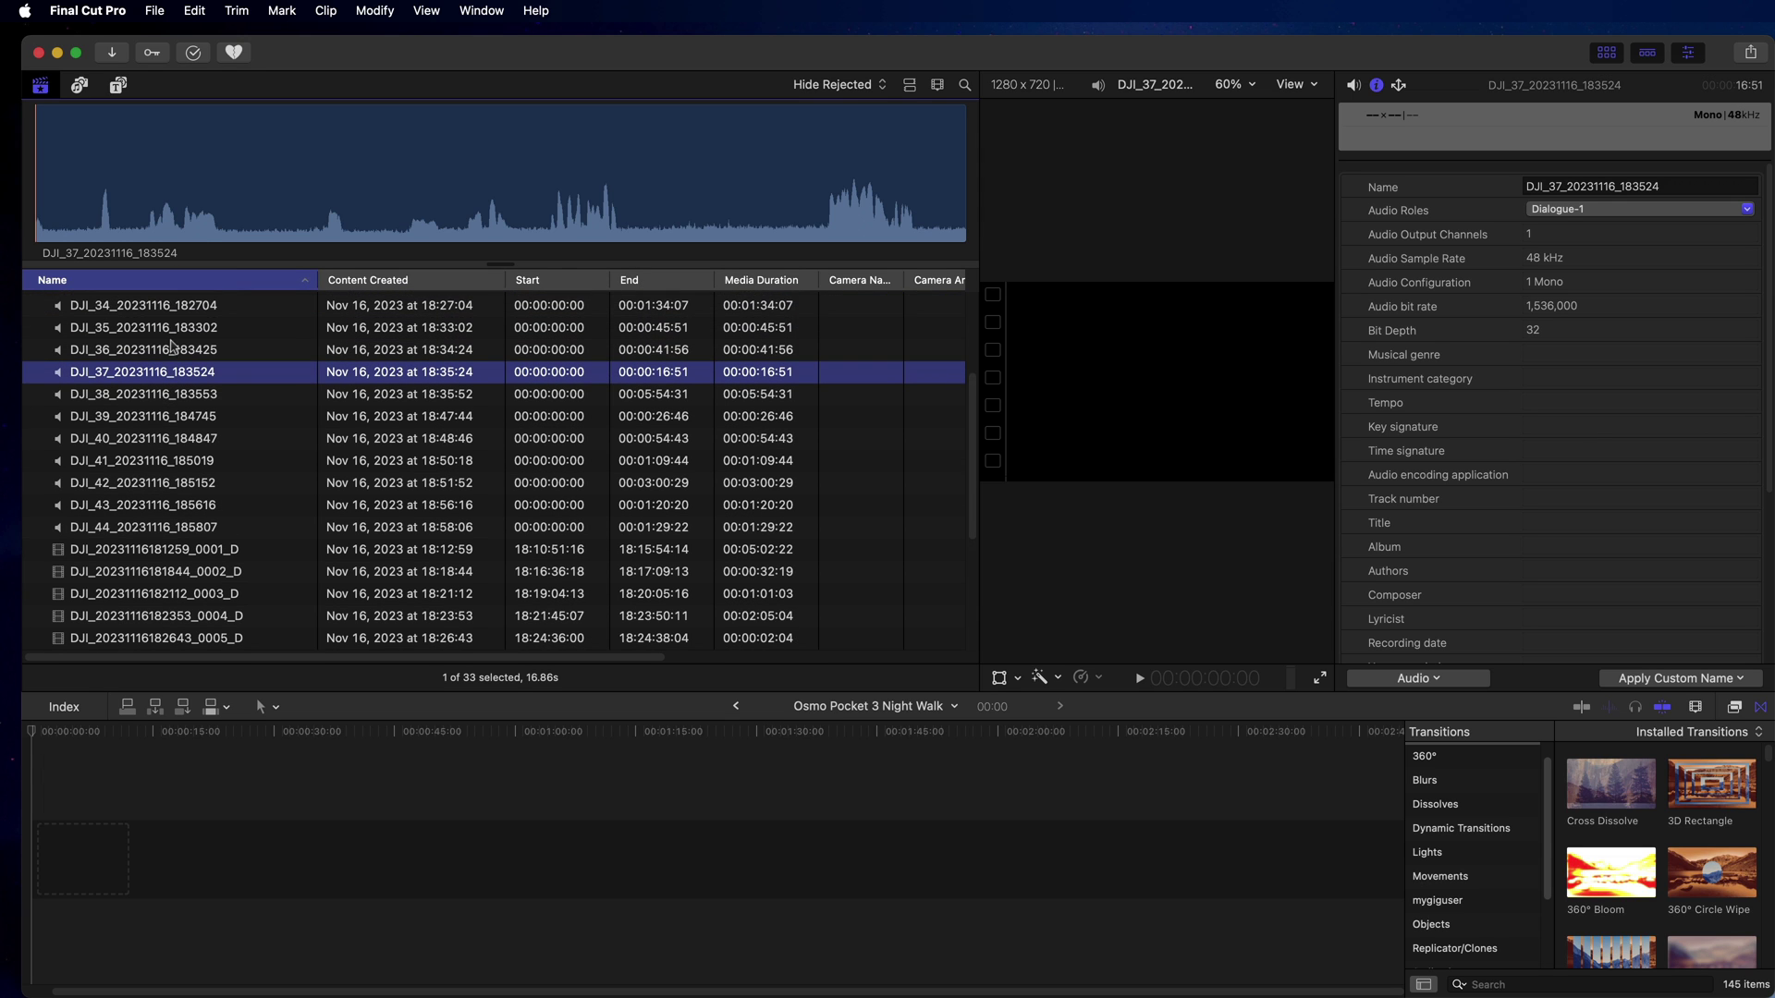
pyautogui.scroll(-2, 175, 402)
pyautogui.scroll(-1, 175, 402)
pyautogui.click(178, 493)
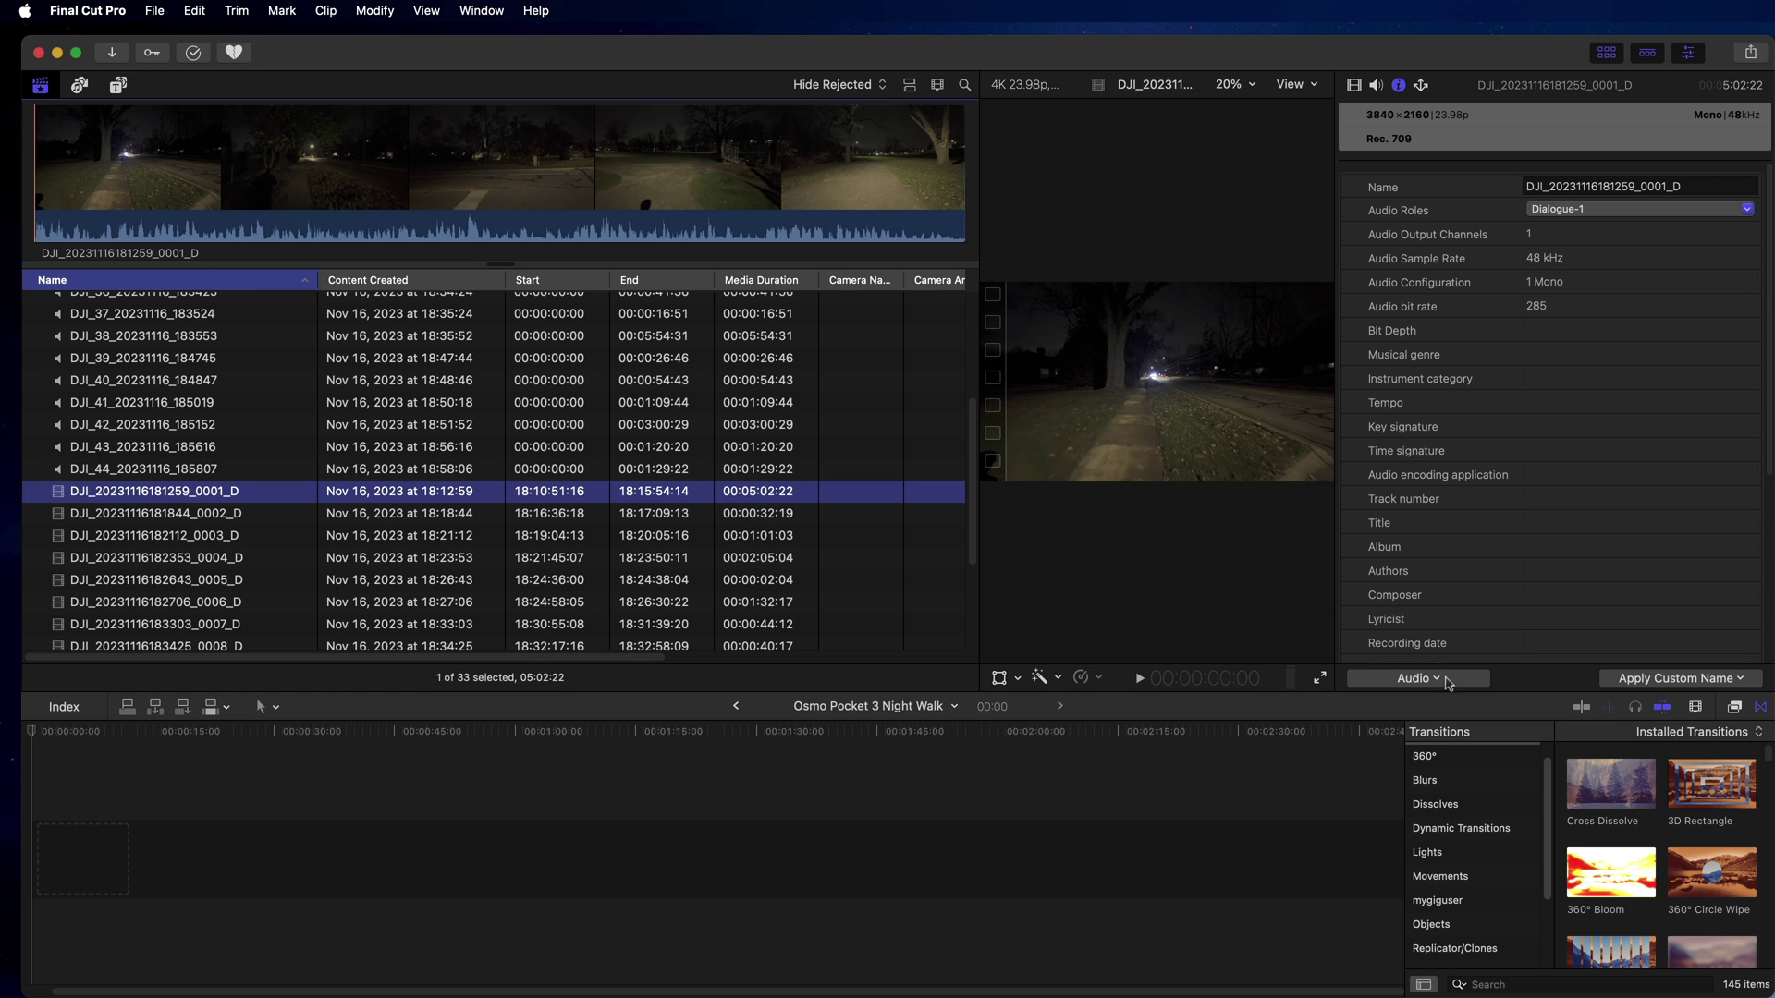
# - Return to General view and give clips 0001_D–0016_D the DJI OSMO Pocket 3 D-Log M to Rec.709 V1 LUT
pyautogui.click(1449, 683)
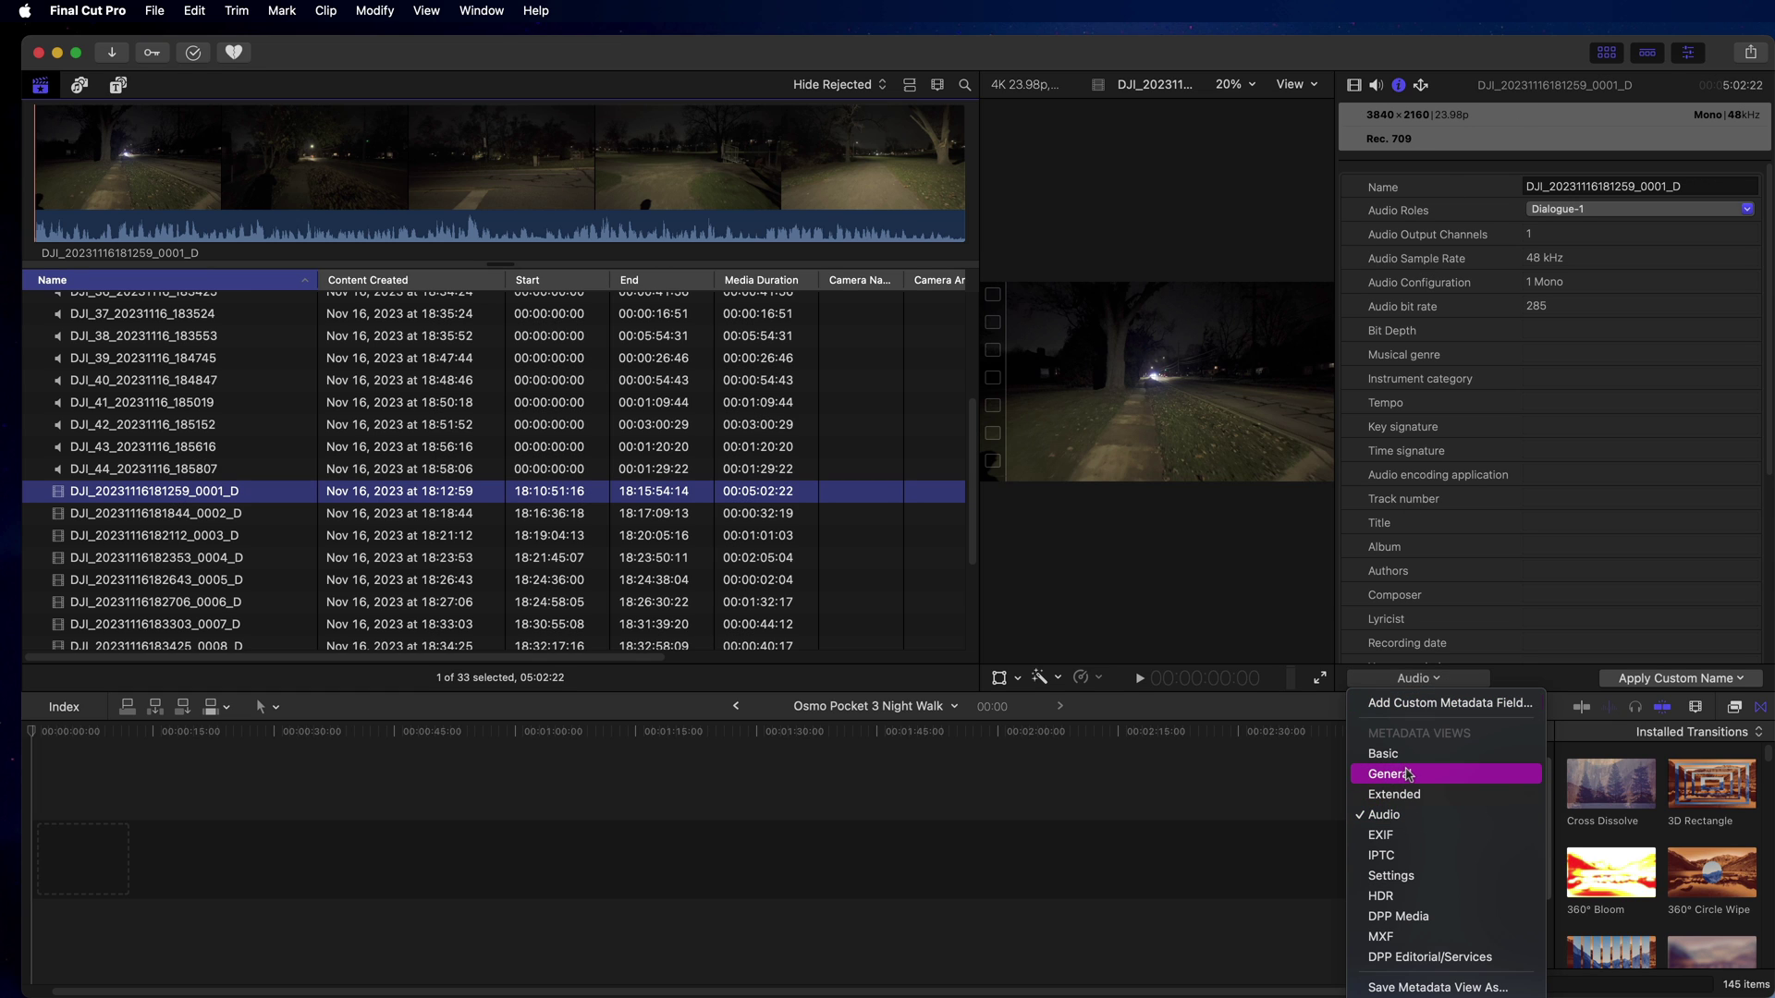
pyautogui.click(1406, 776)
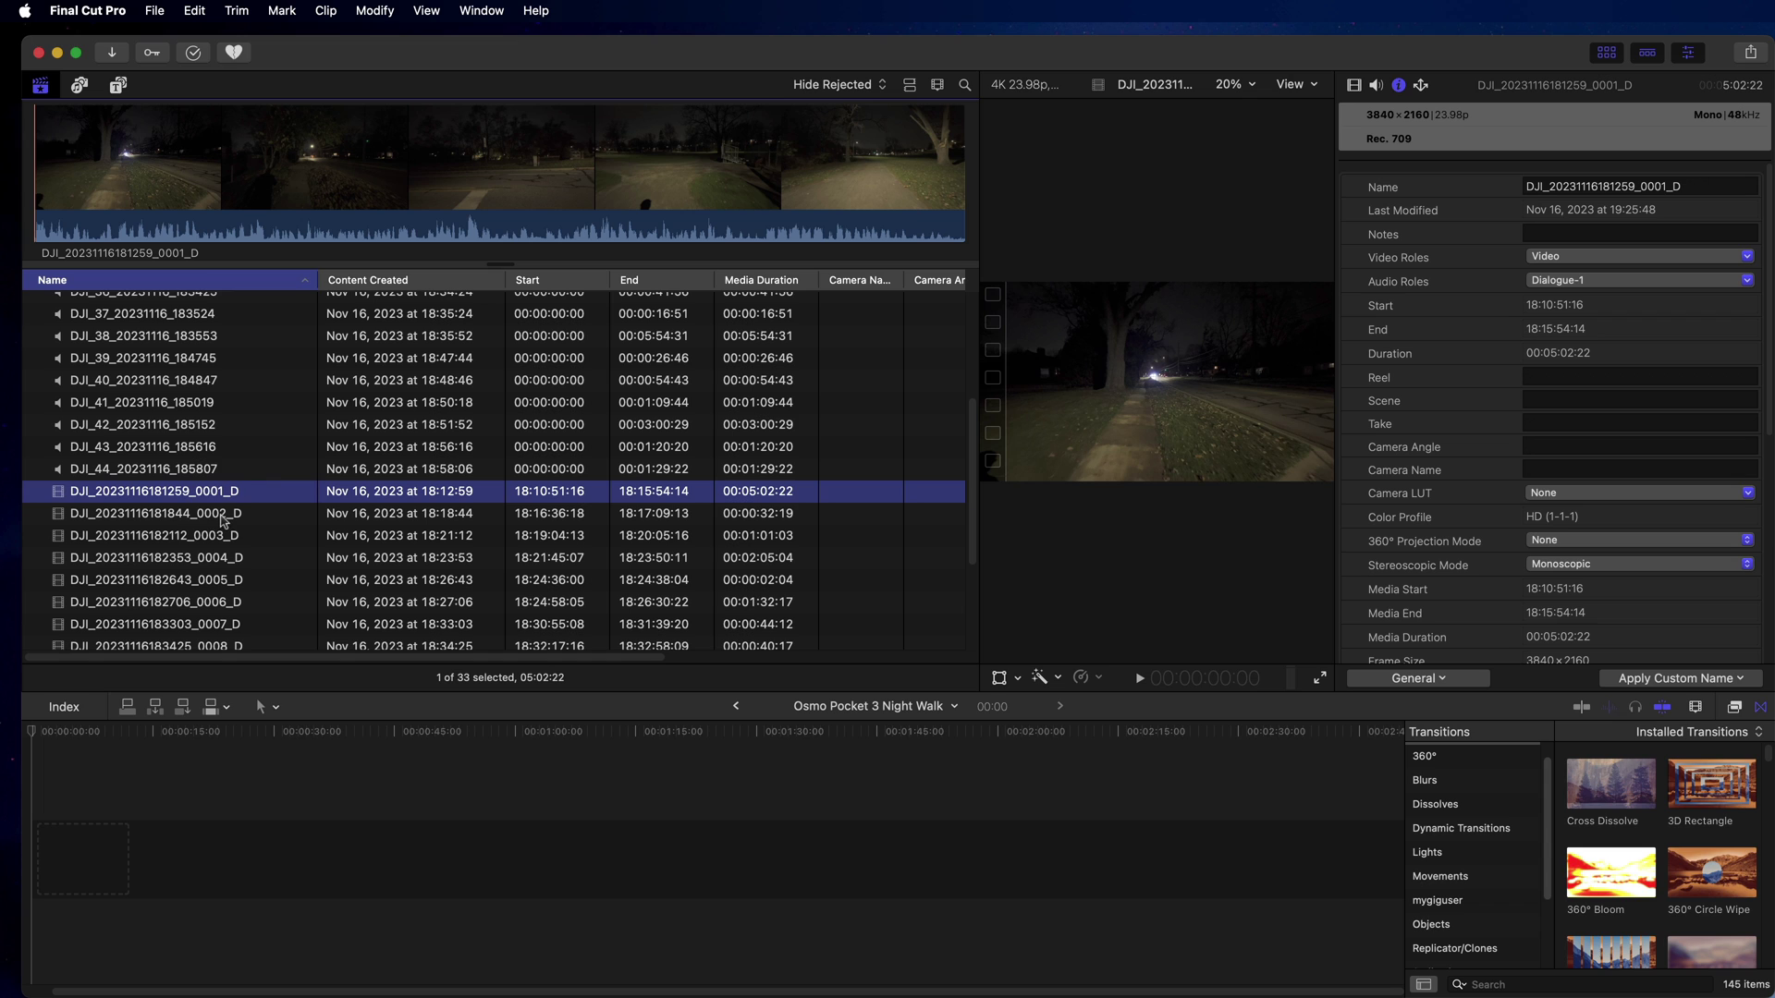
pyautogui.scroll(-5, 193, 500)
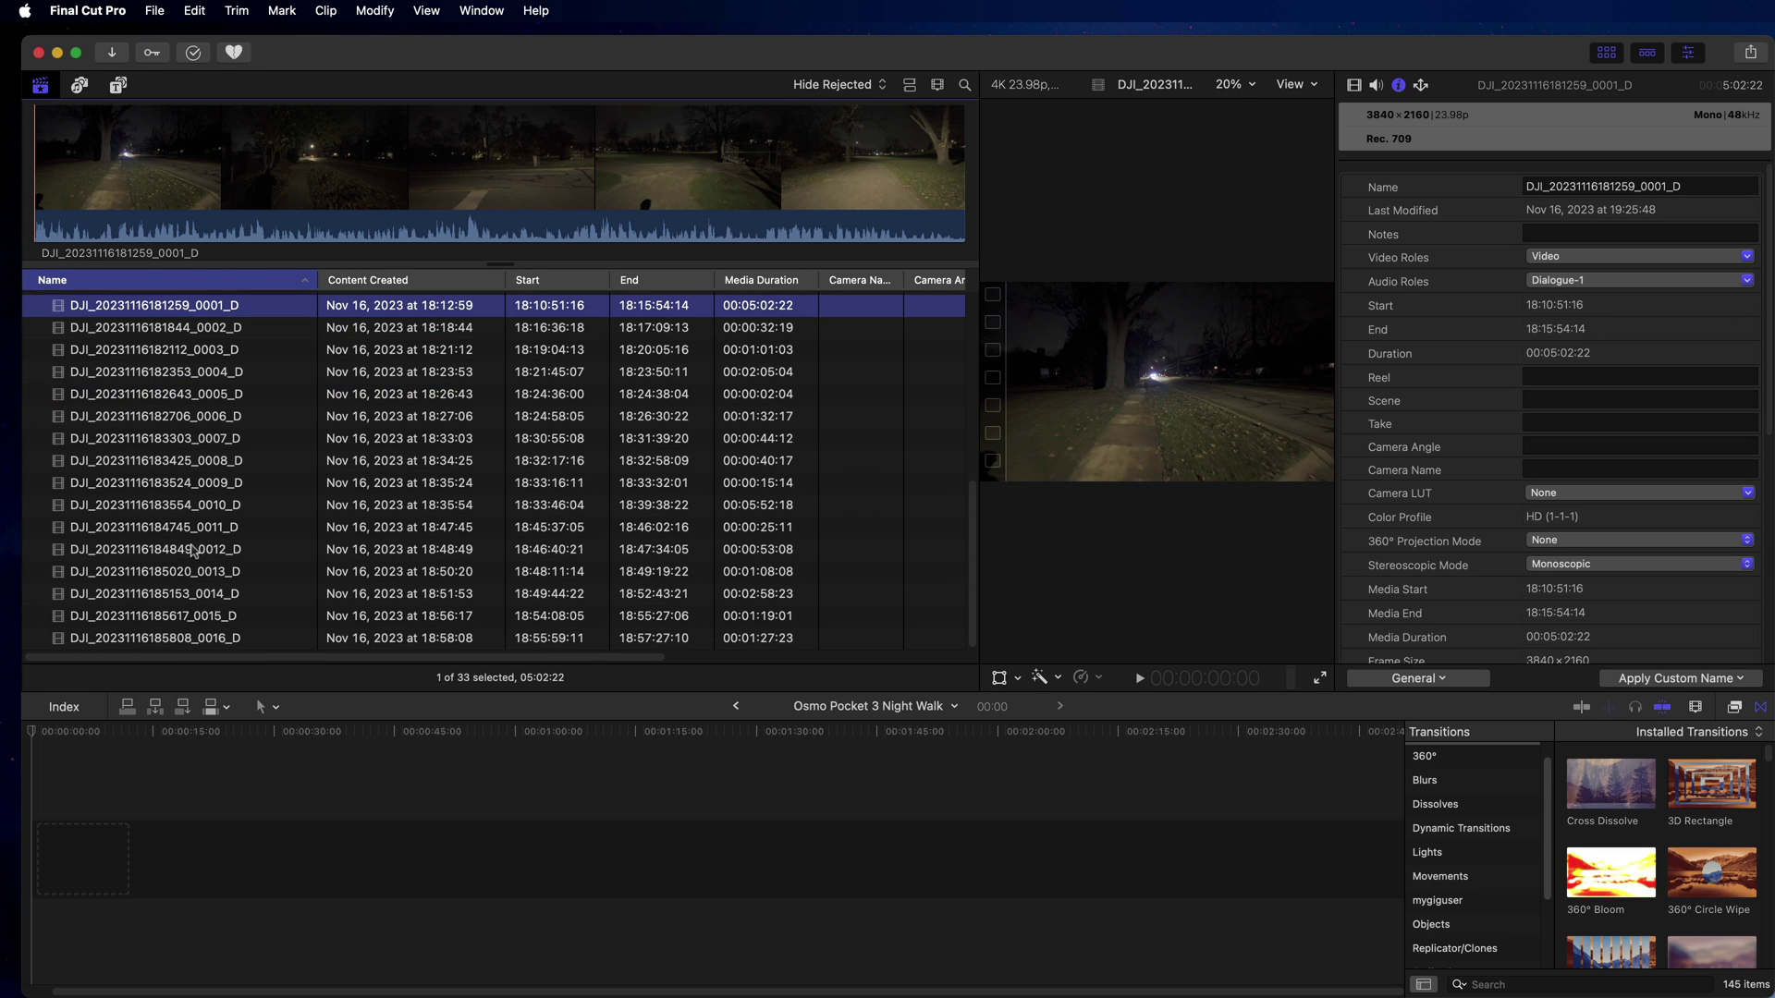
pyautogui.keyDown('shift'); pyautogui.click(170, 645); pyautogui.keyUp('shift')
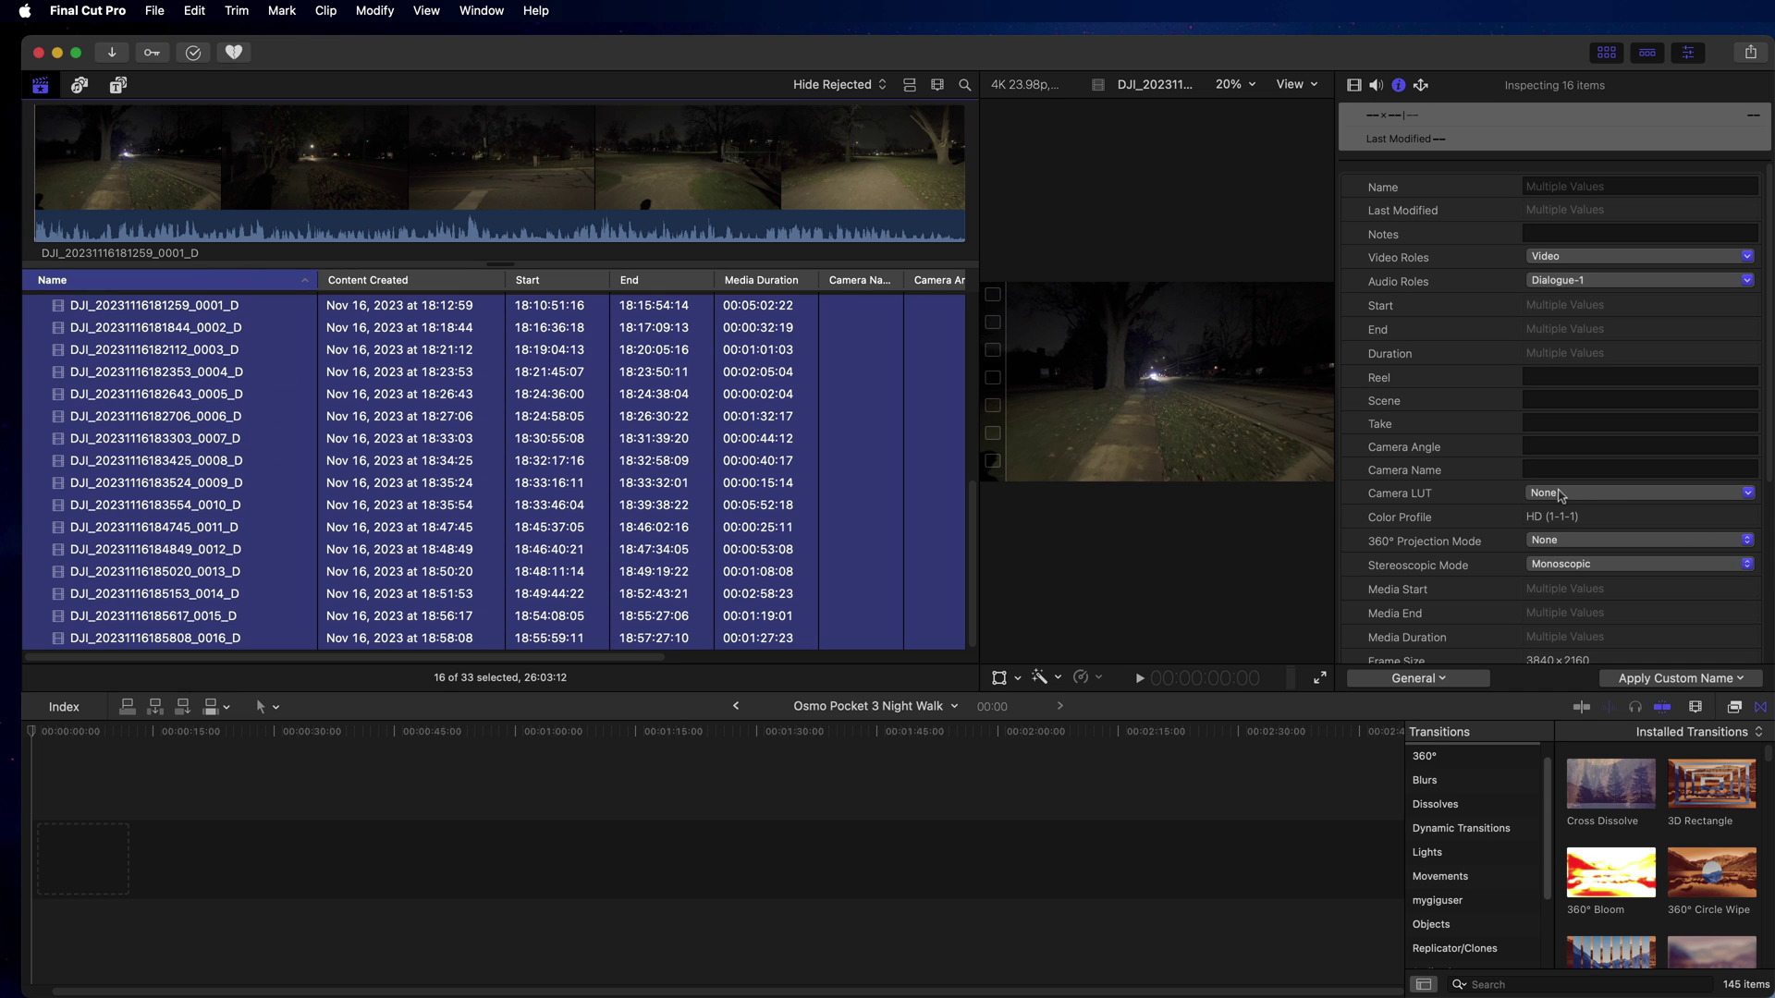
pyautogui.click(1594, 495)
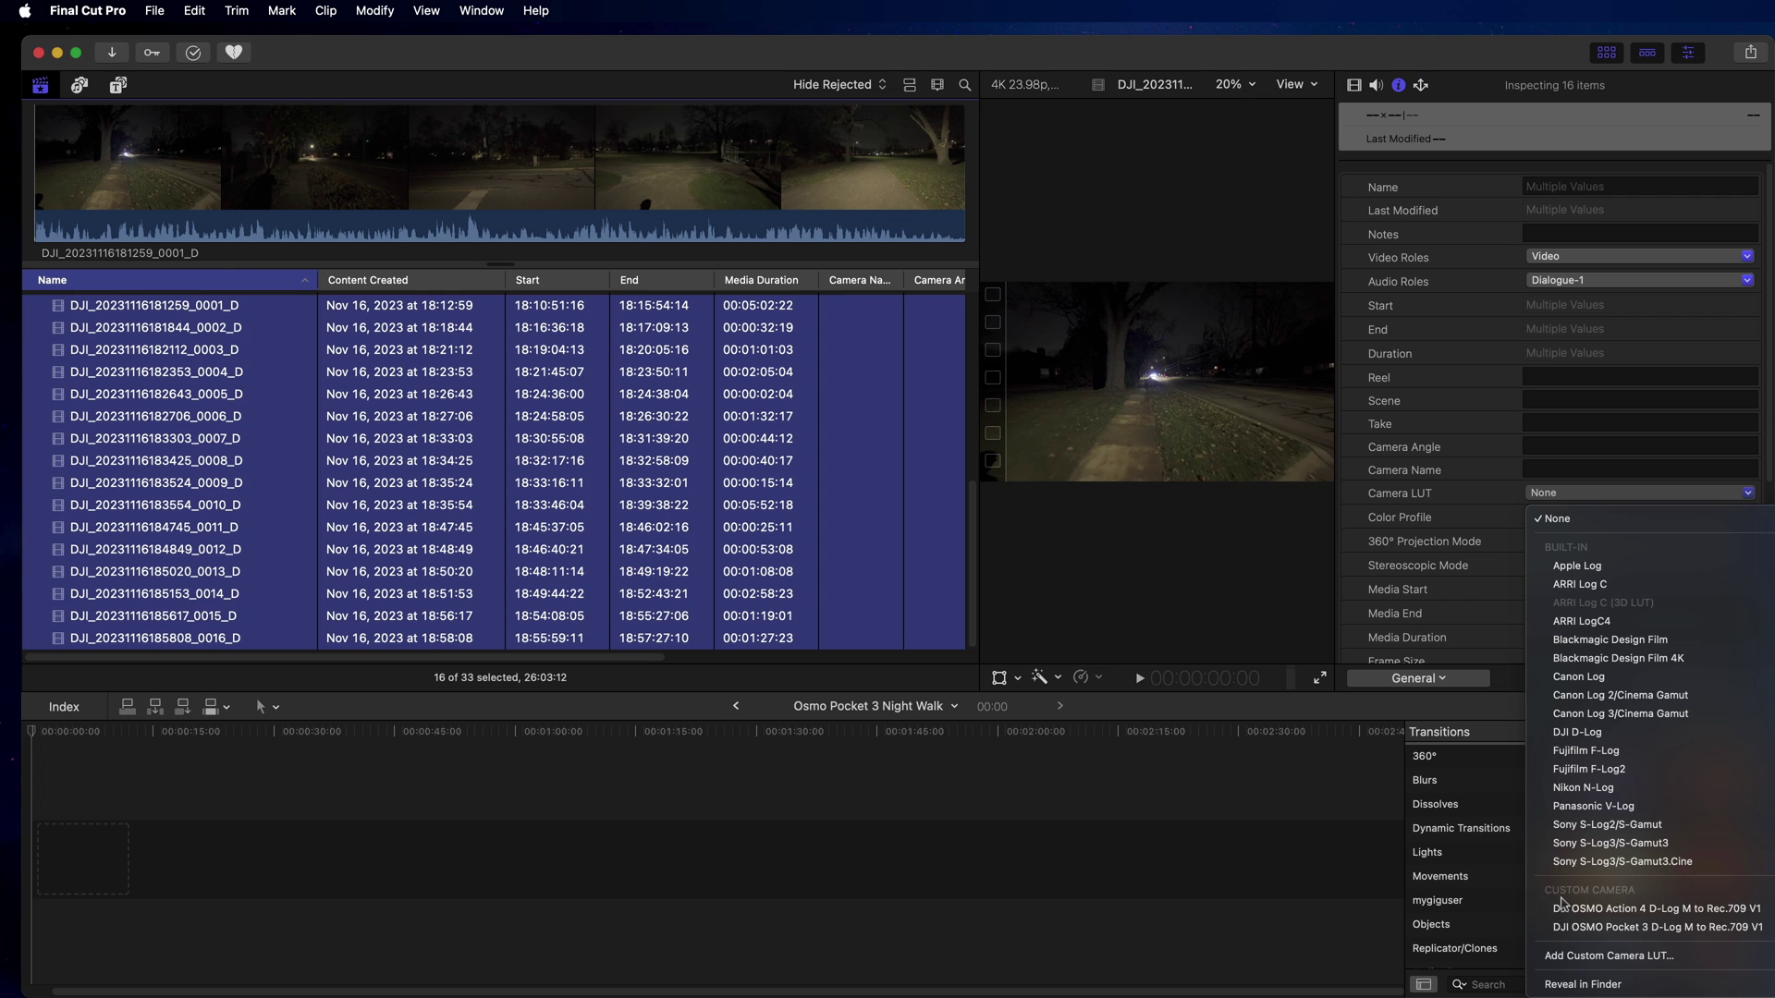
pyautogui.click(1571, 927)
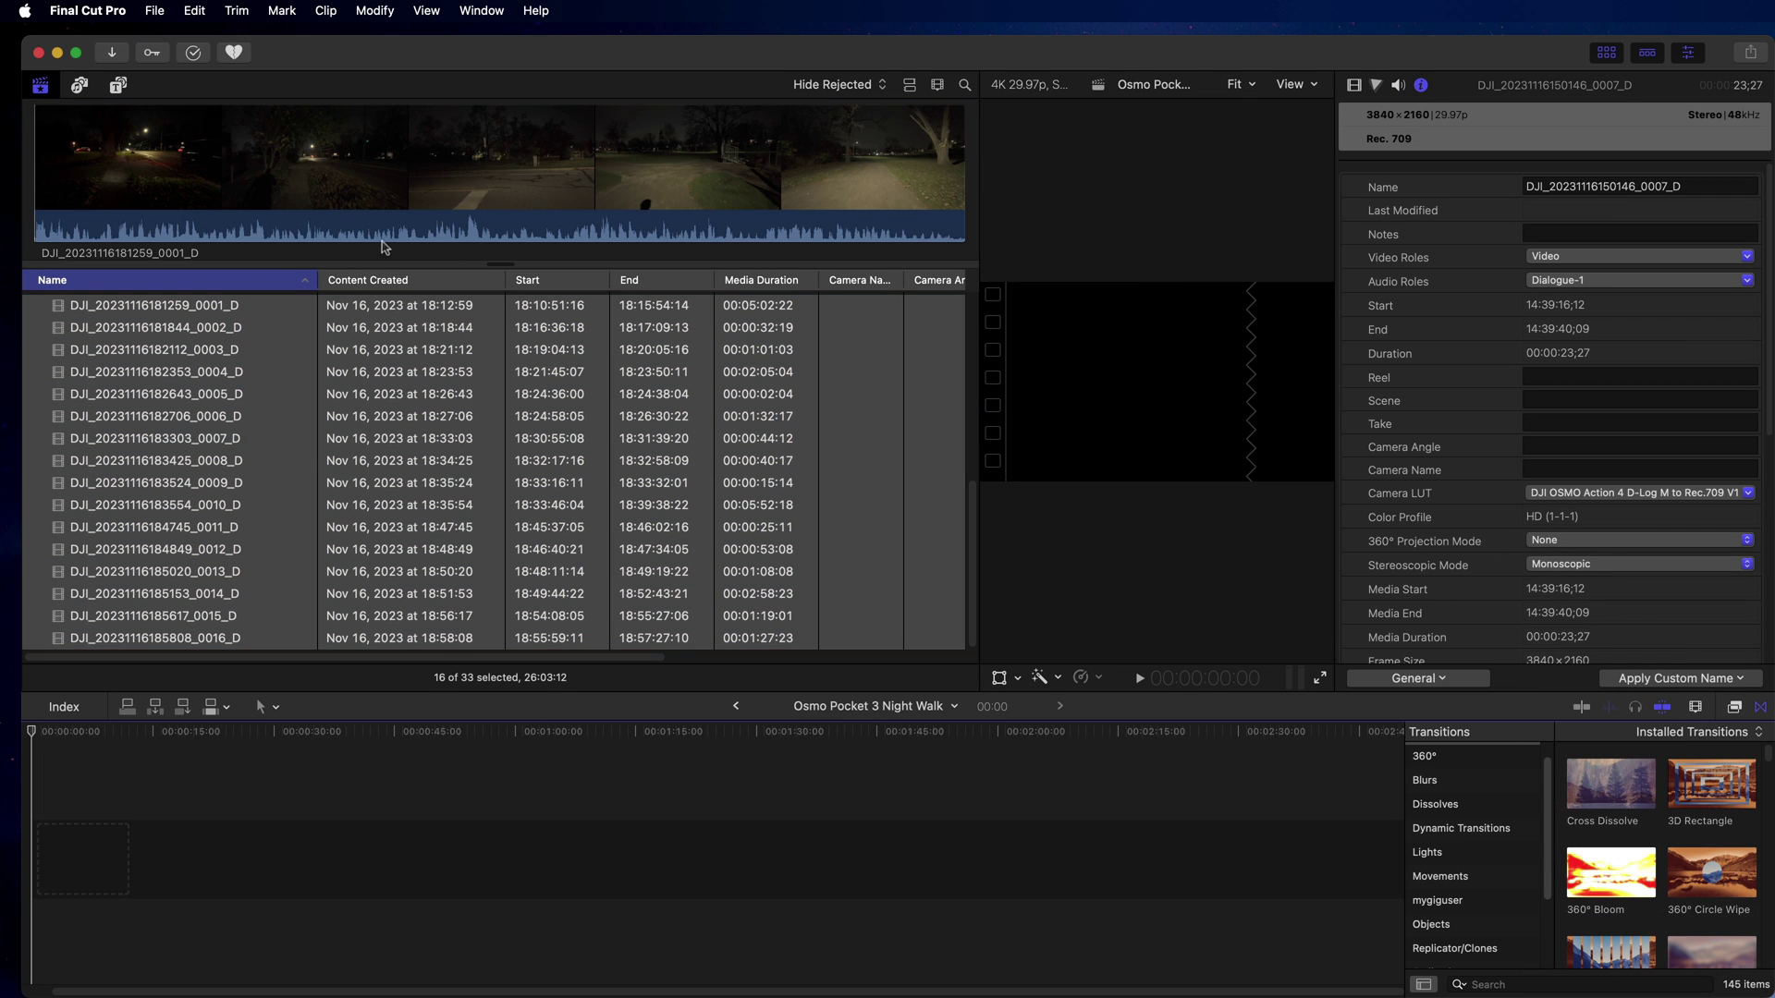
# - Select the DJI_29_20231116_181257 audio clip together with the 0001_D video clip
pyautogui.scroll(5, 269, 454)
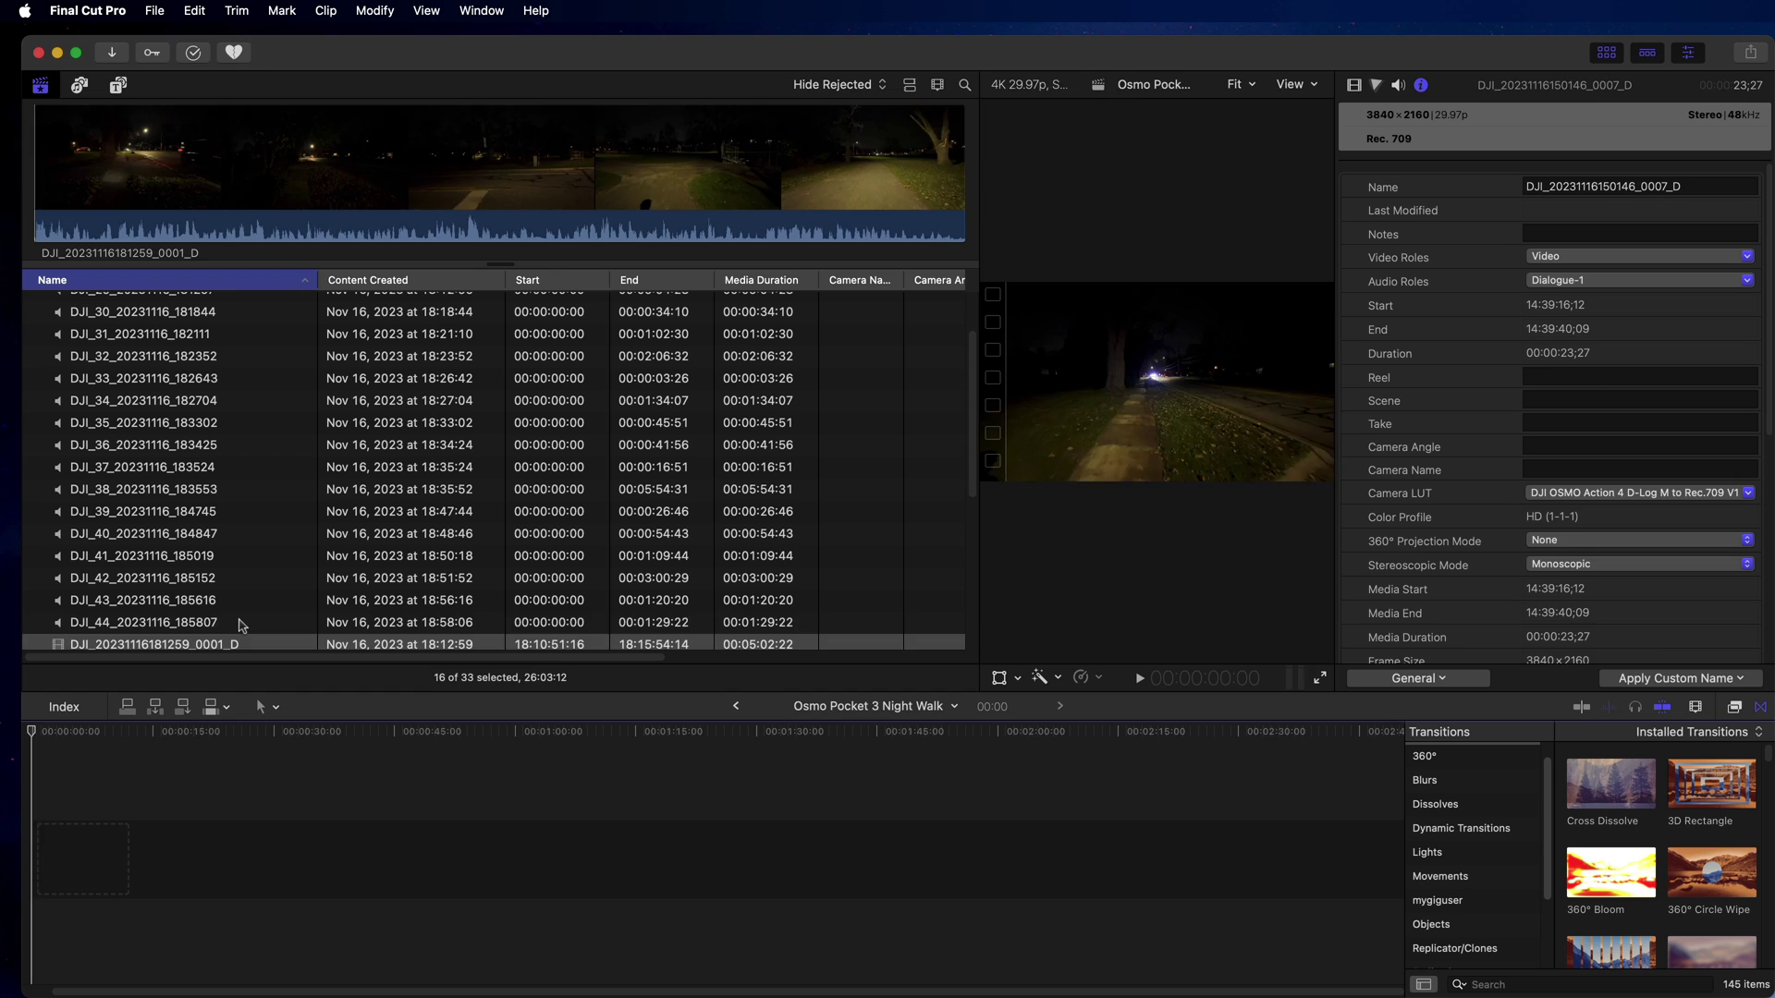
pyautogui.click(239, 619)
pyautogui.scroll(3, 246, 565)
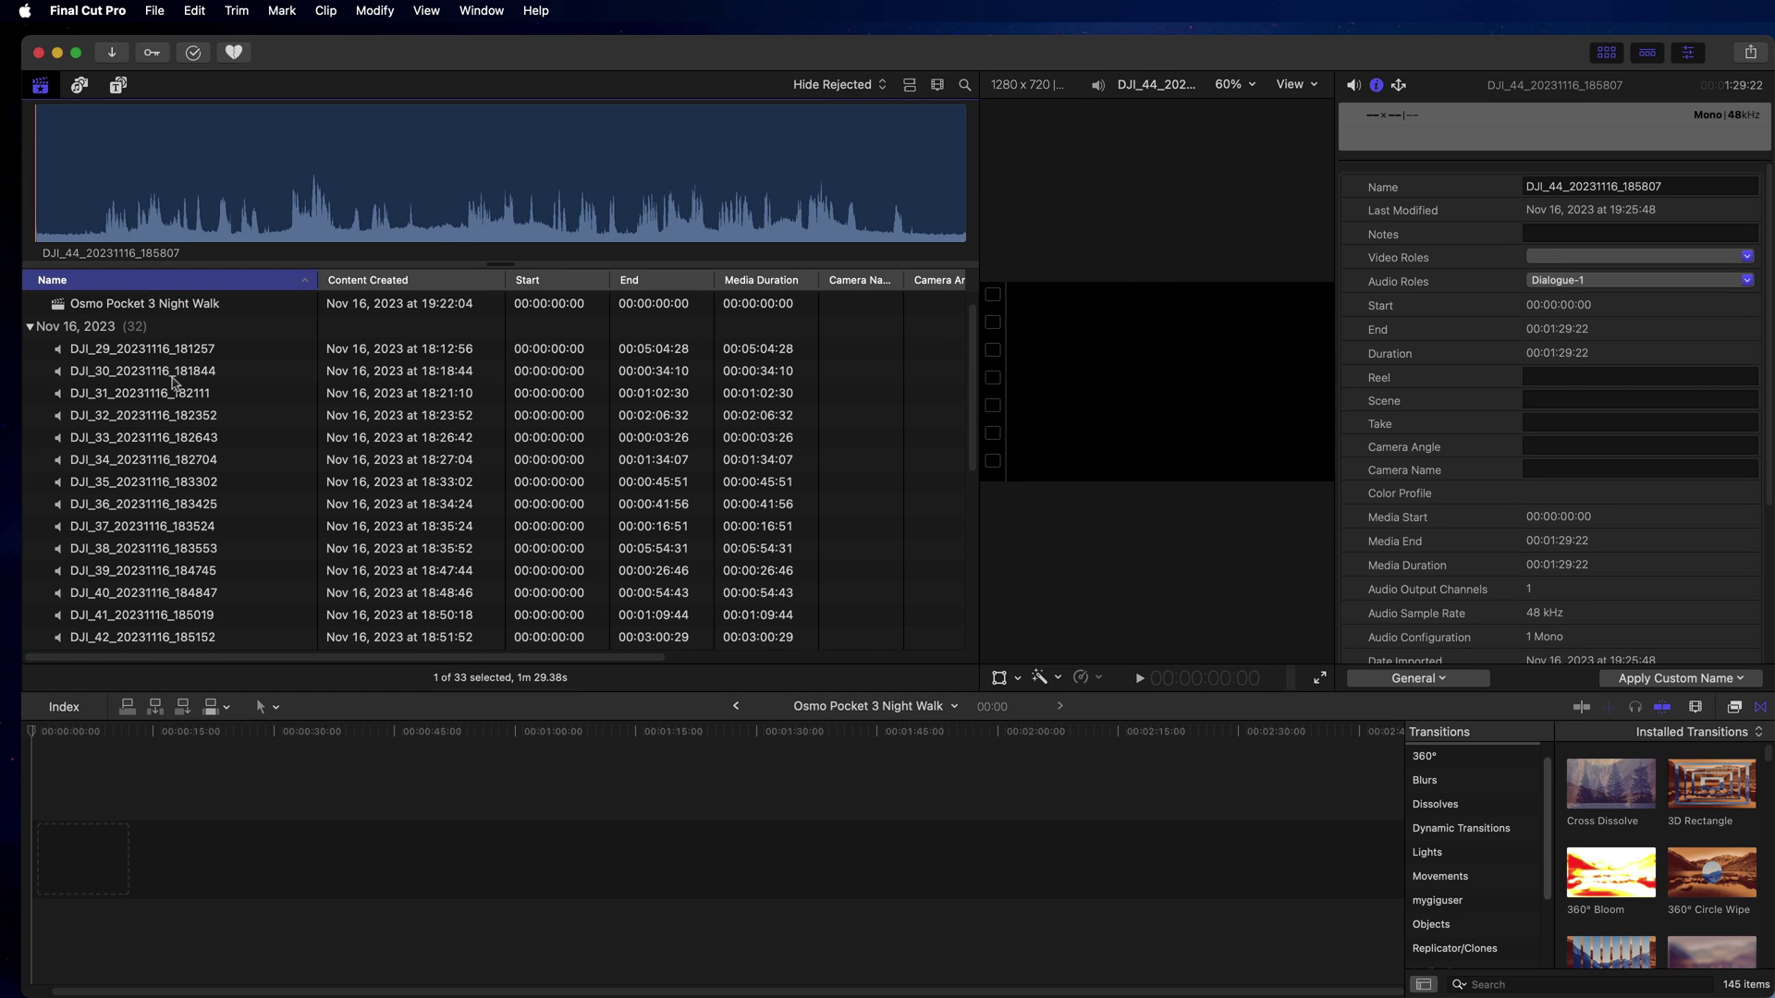
pyautogui.click(194, 351)
pyautogui.scroll(-3, 277, 465)
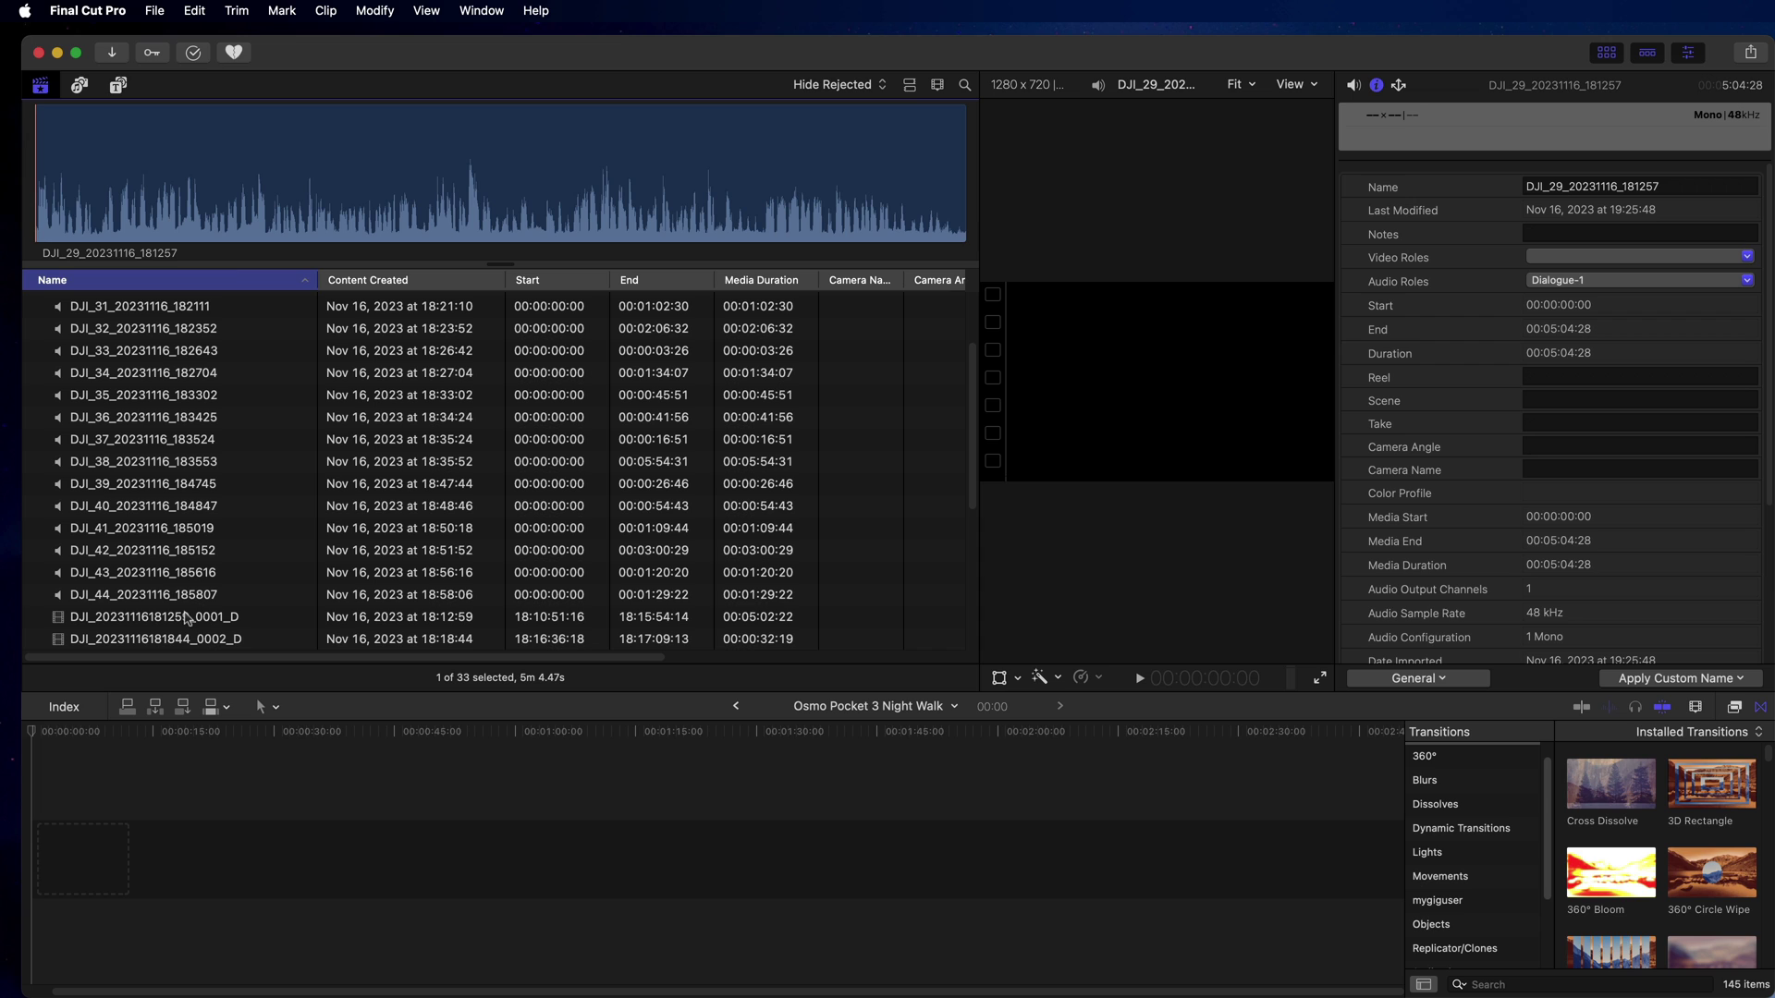
pyautogui.keyDown('super'); pyautogui.click(191, 617); pyautogui.keyUp('super')
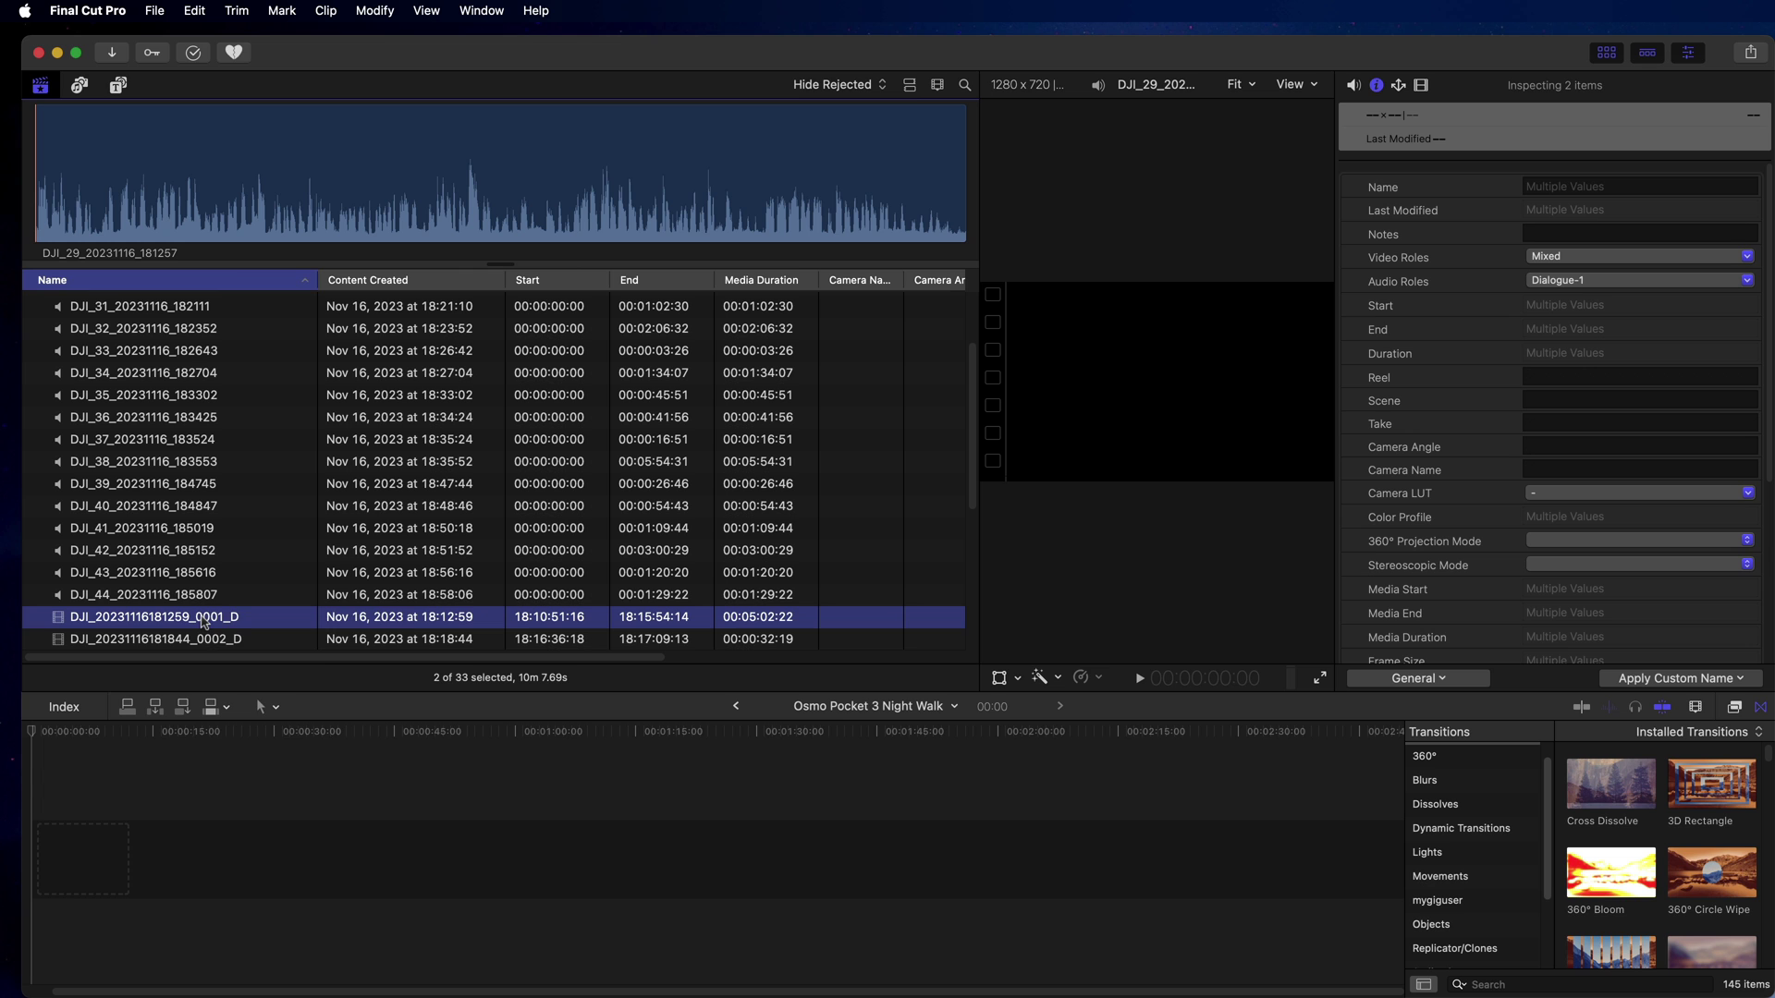
# - Create a new multicam clip named C1 from the two selected clips
pyautogui.rightClick(204, 622)
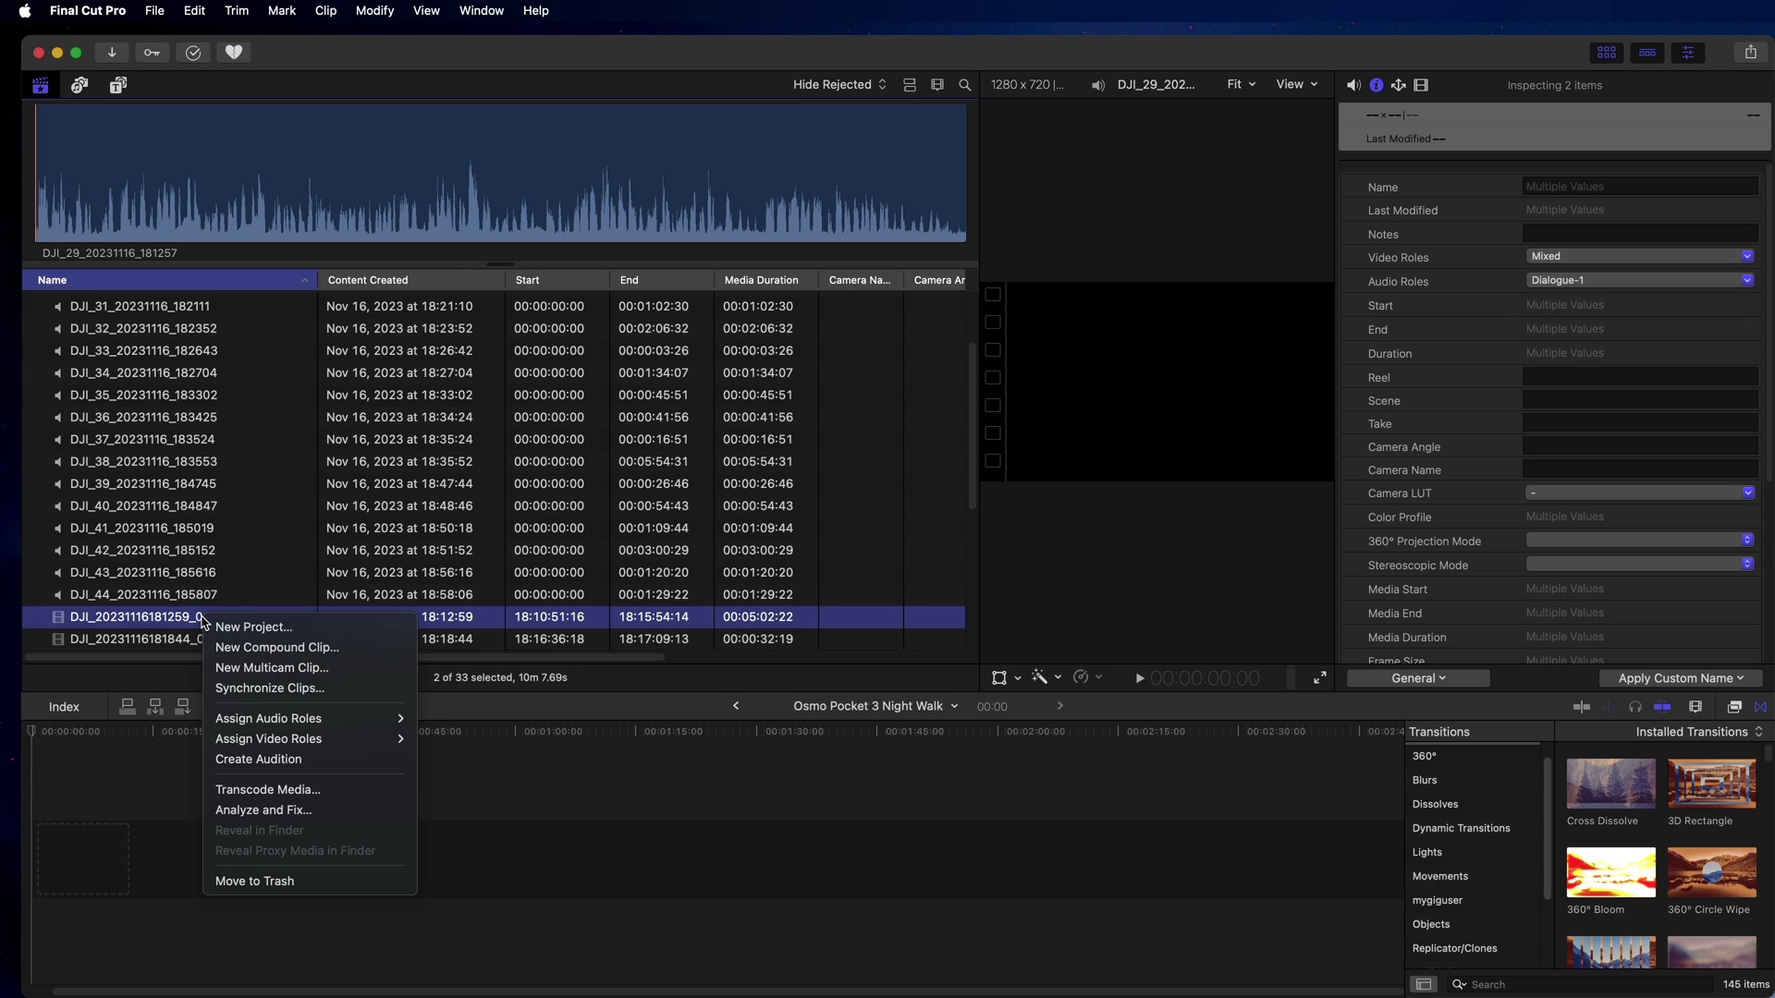
pyautogui.click(239, 668)
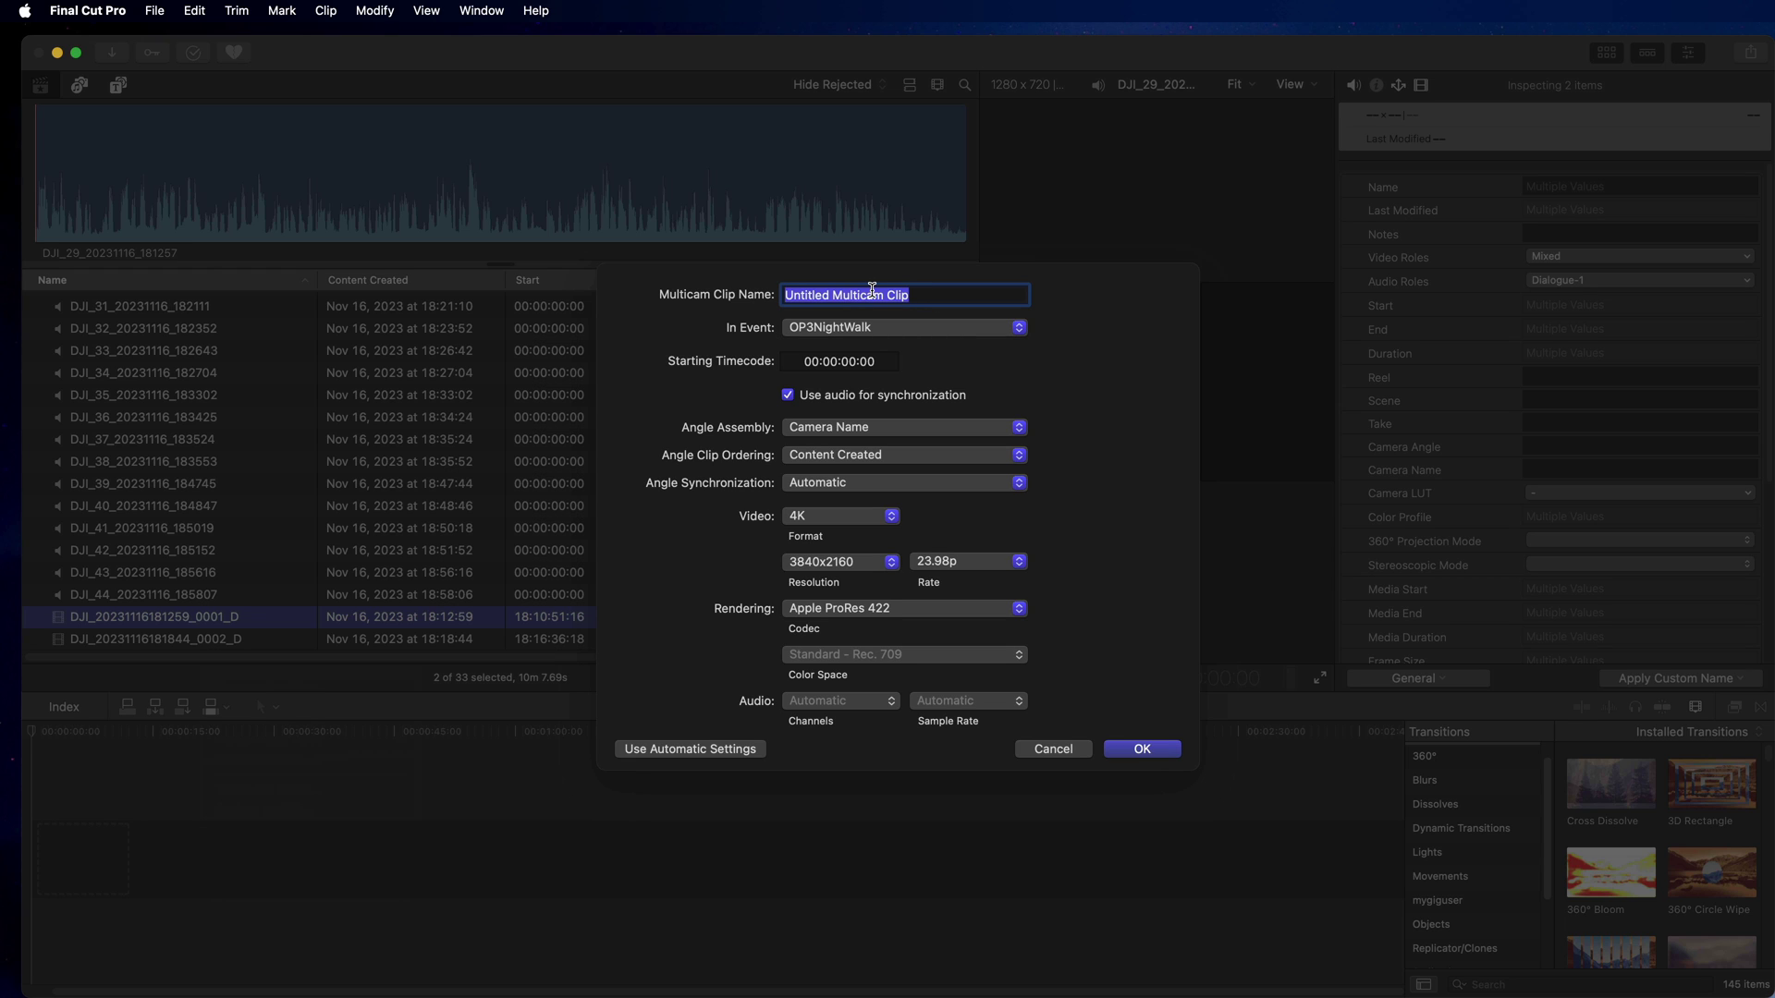
pyautogui.write('C1')
pyautogui.click(1137, 747)
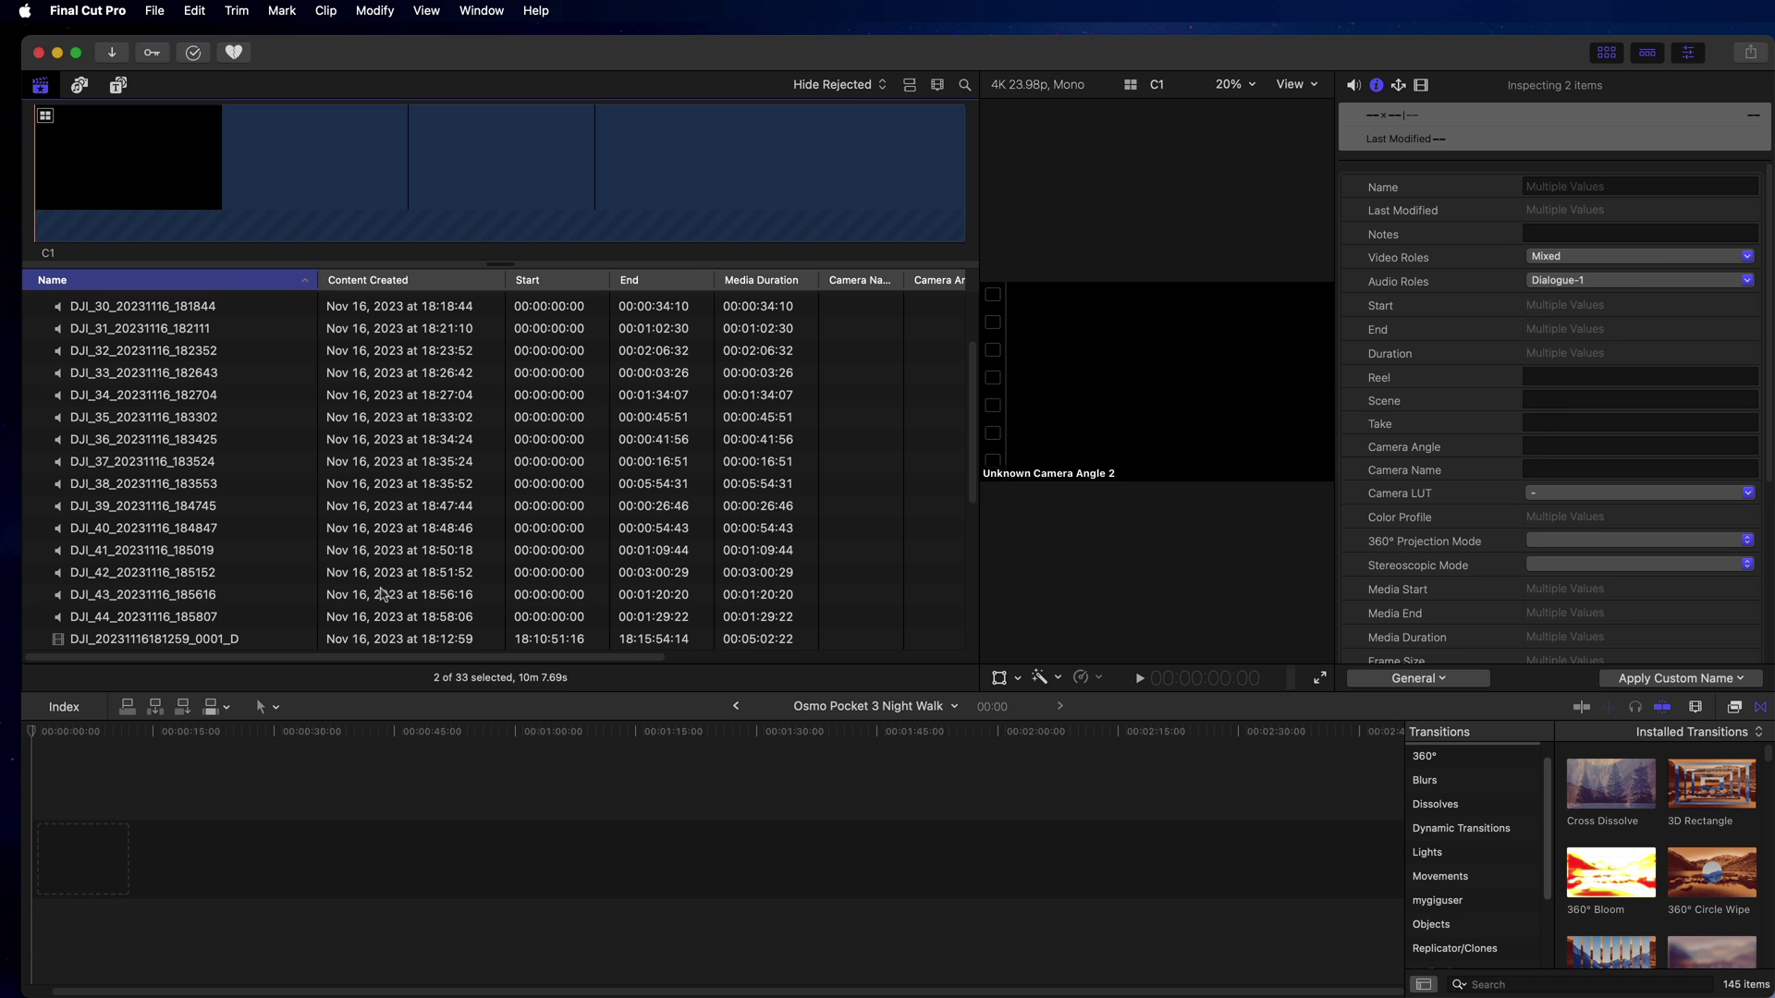
pyautogui.scroll(5, 286, 534)
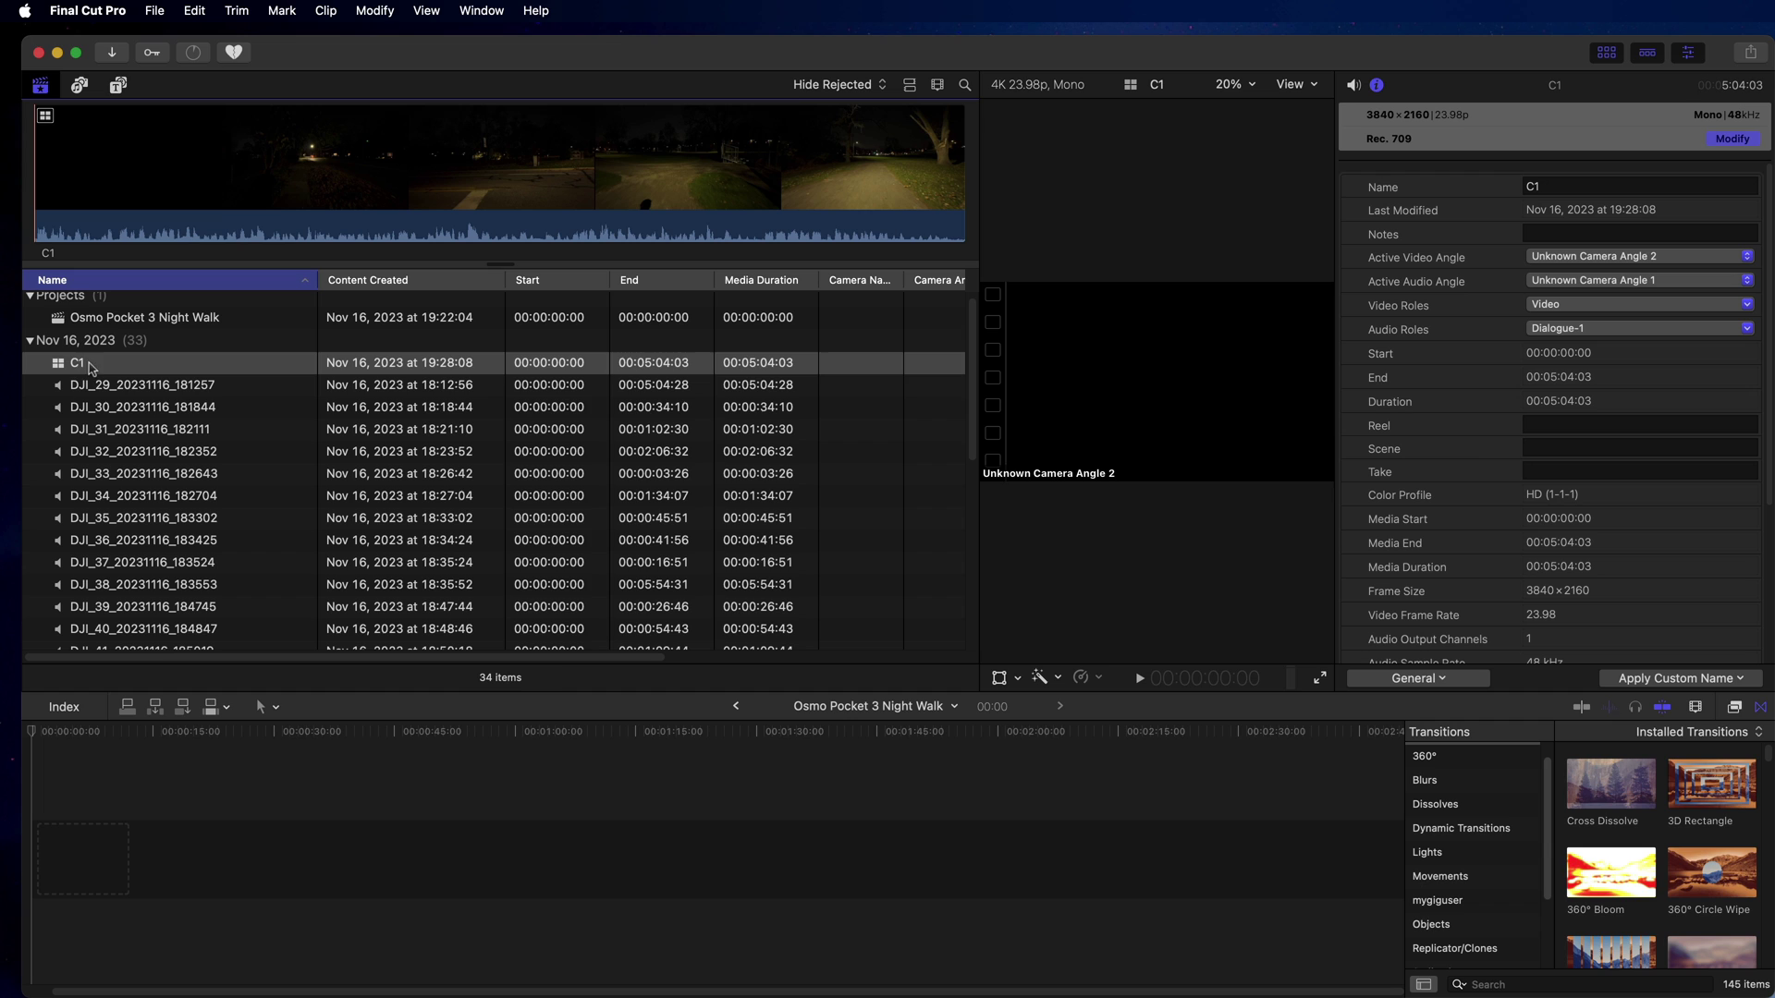
pyautogui.moveTo(74, 366); pyautogui.dragTo(140, 855)
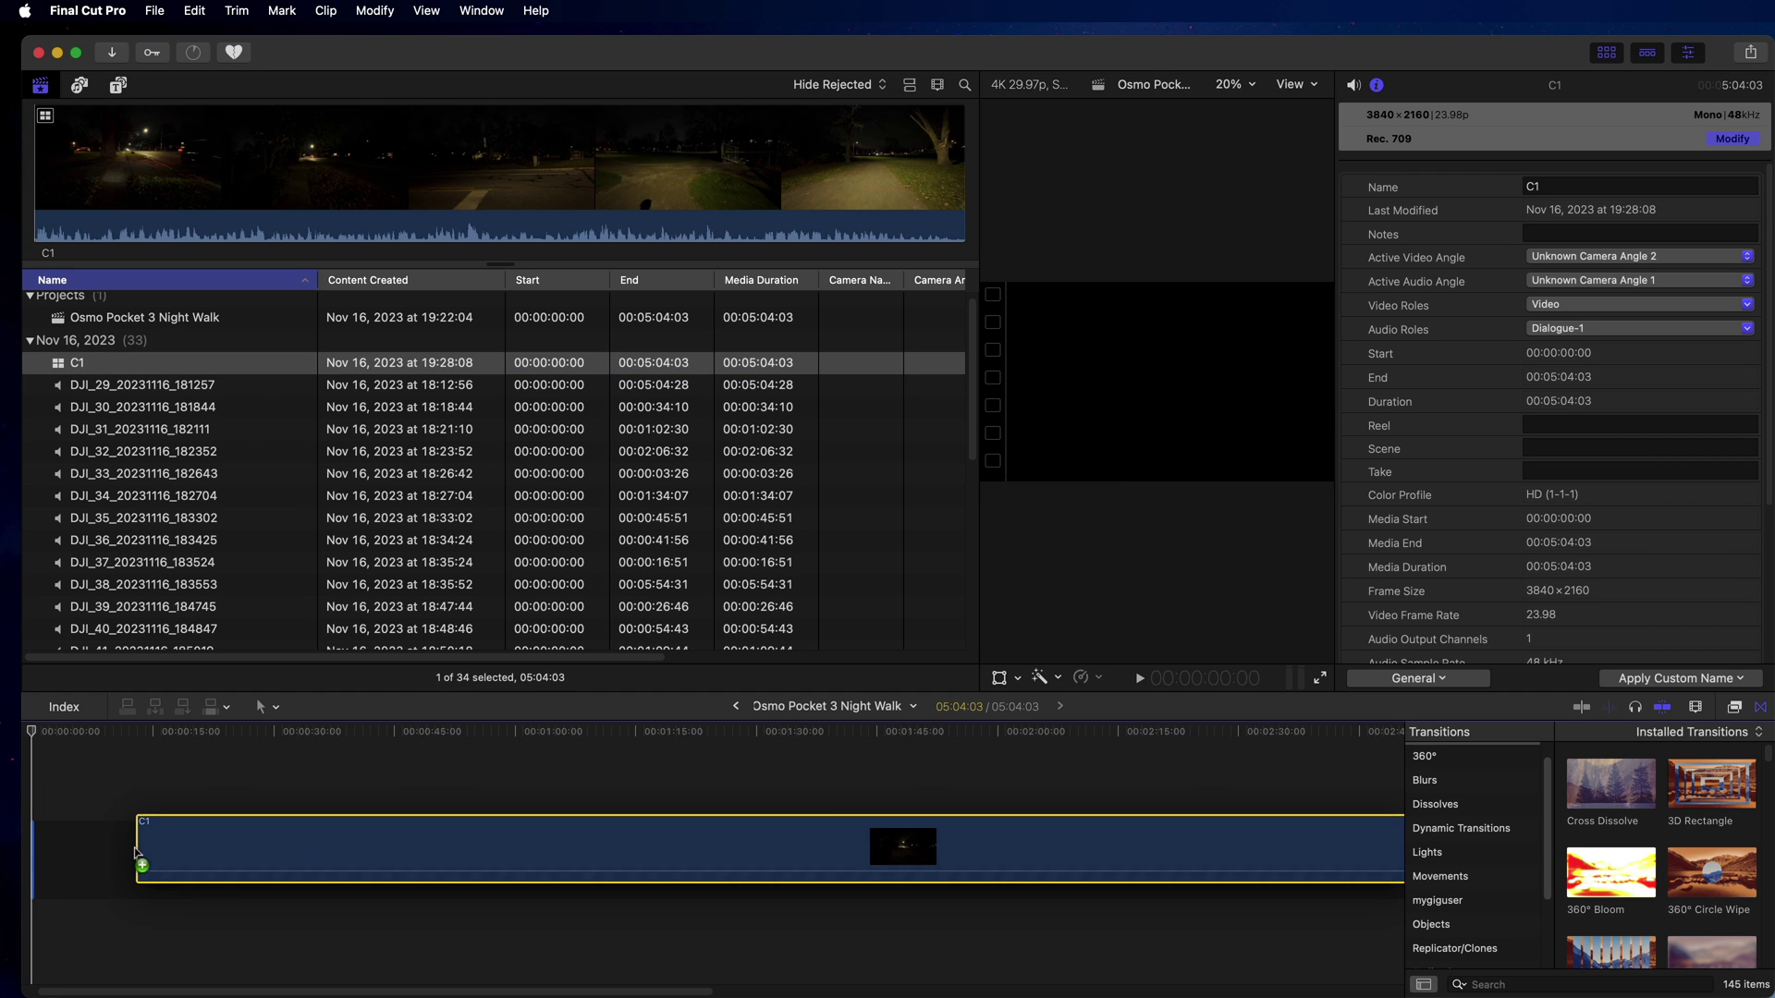
pyautogui.rightClick(129, 837)
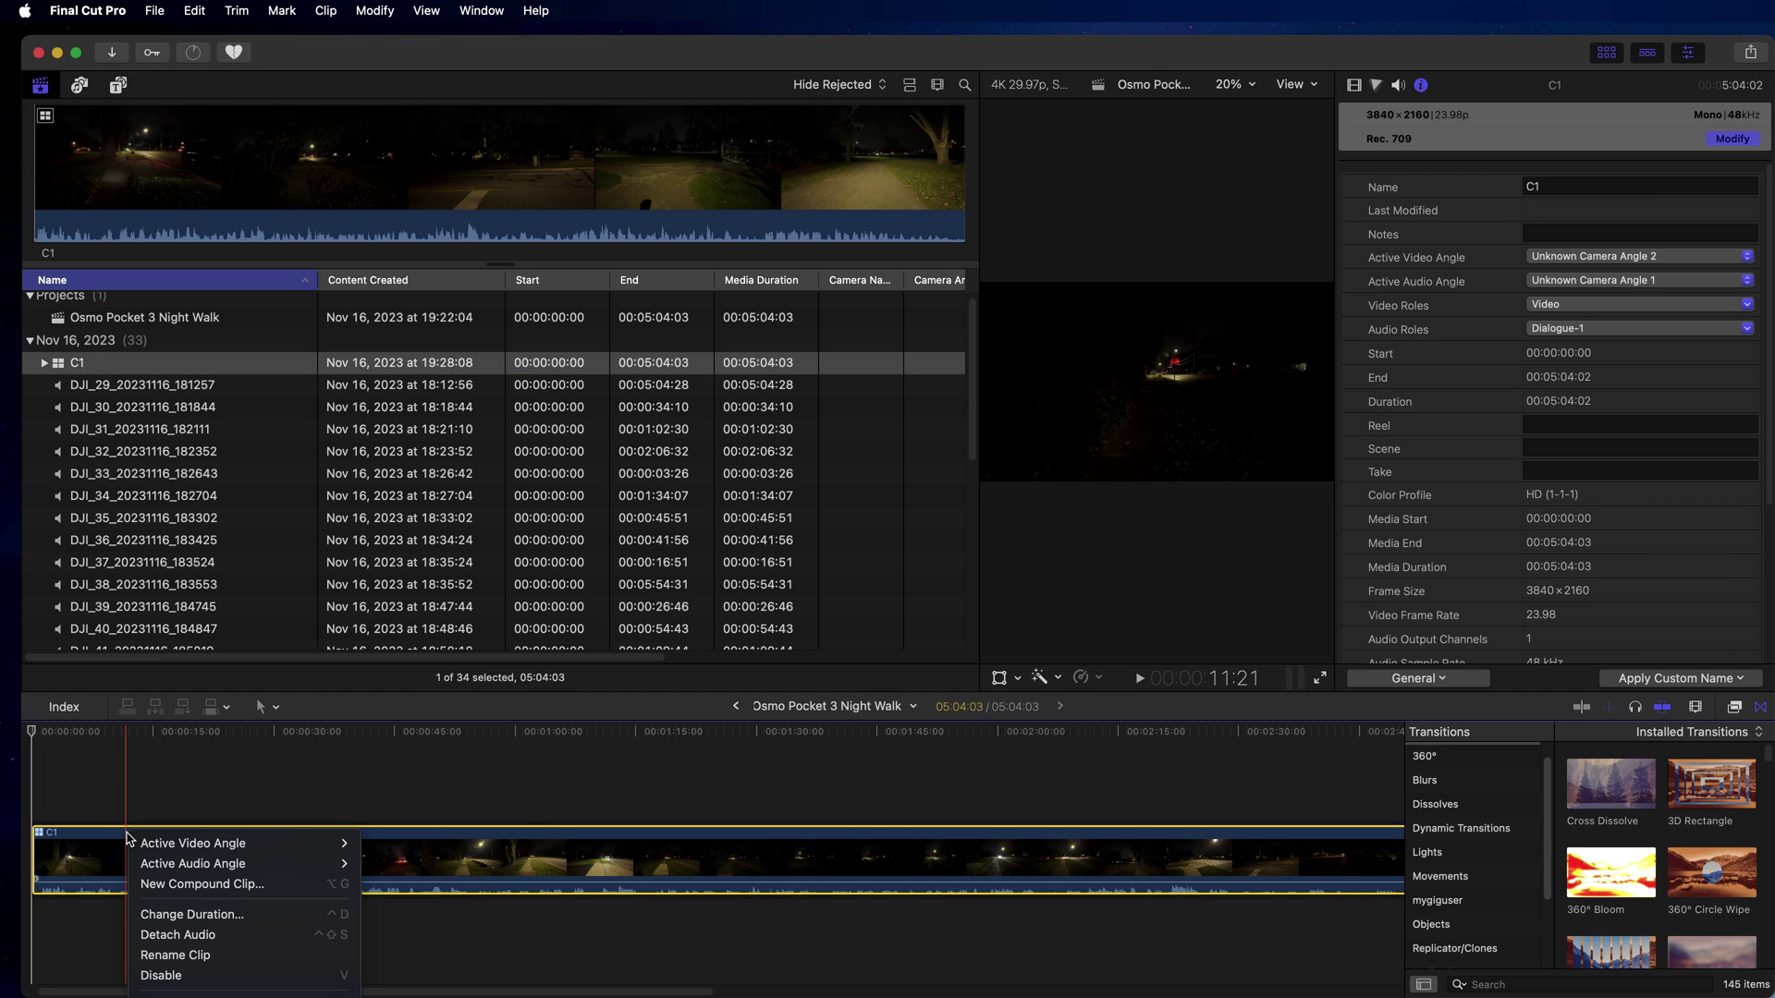
pyautogui.moveTo(221, 840)
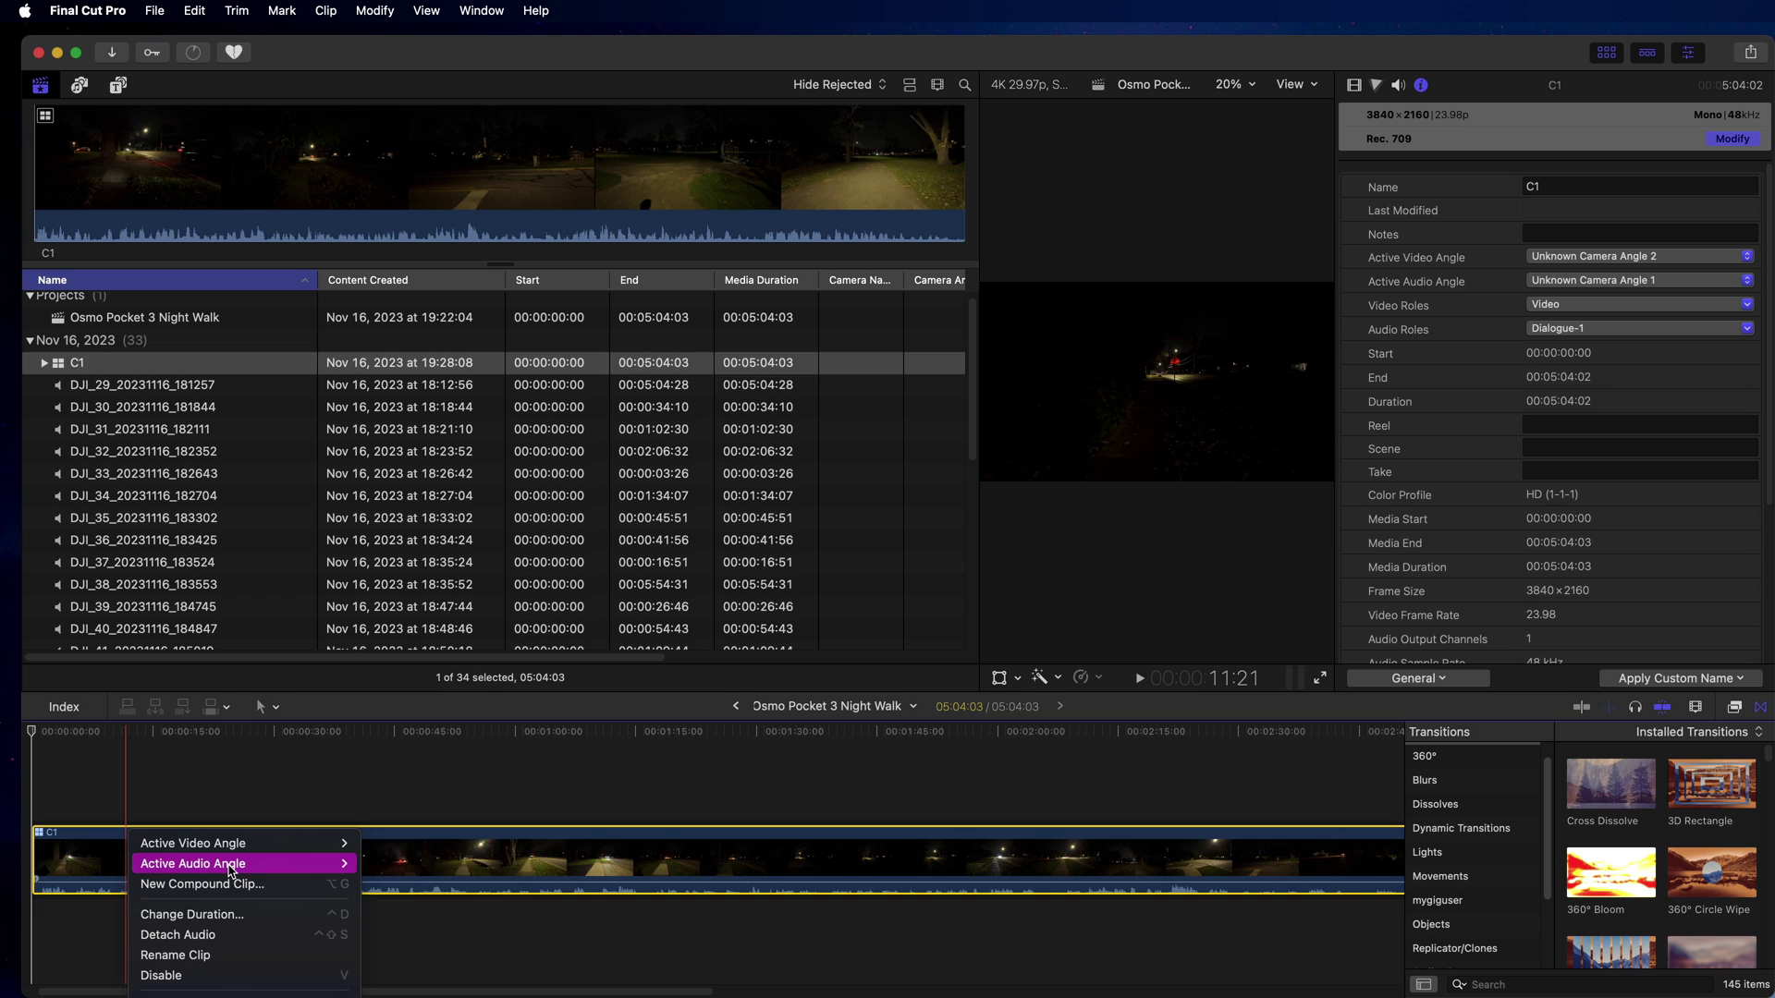
pyautogui.moveTo(231, 870)
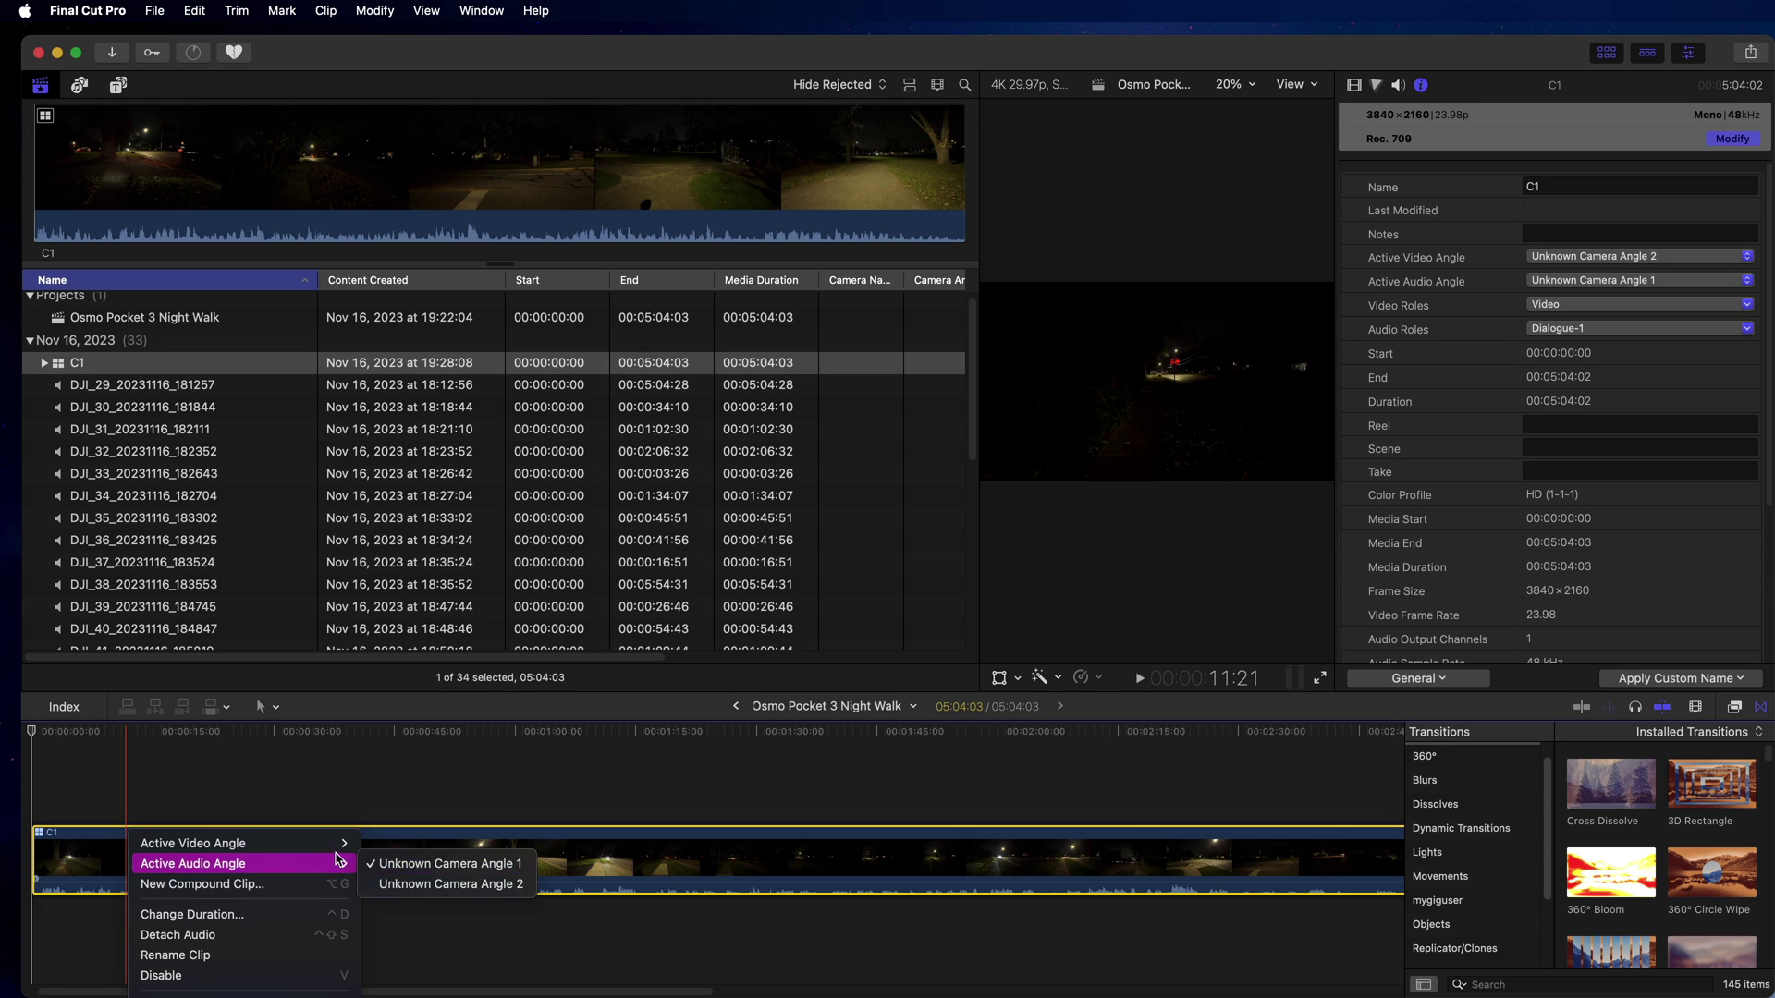
pyautogui.click(262, 778)
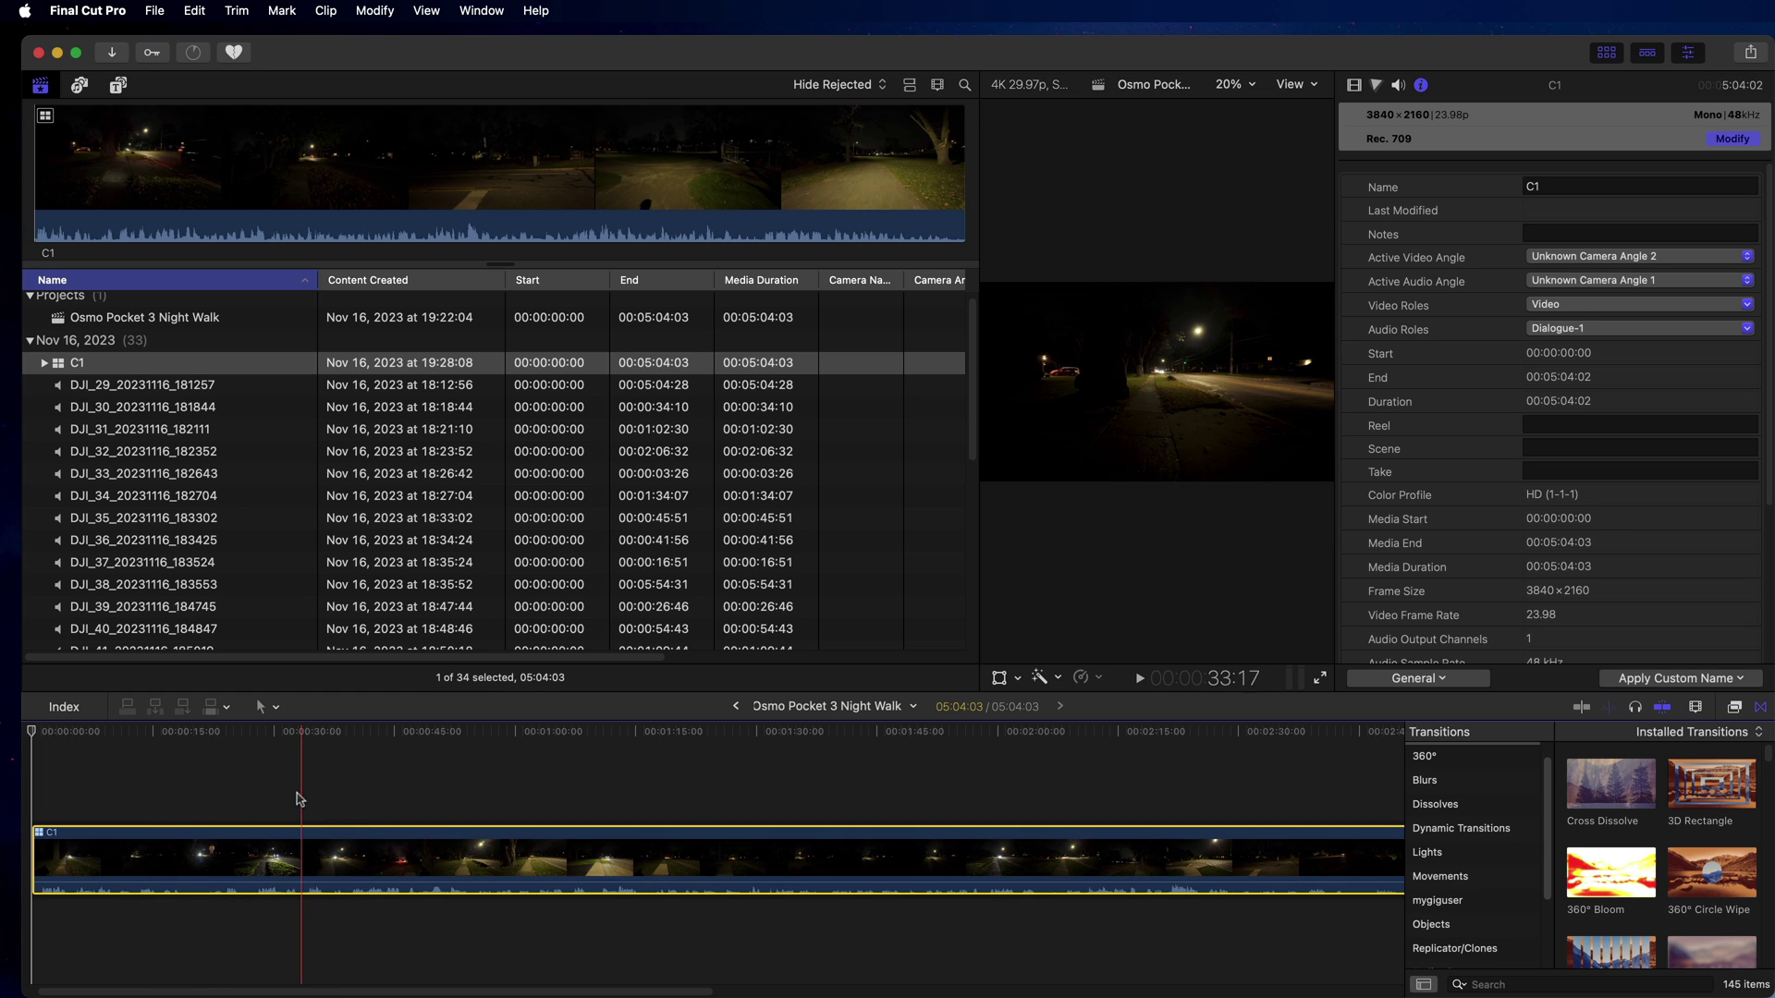
pyautogui.press('Delete')
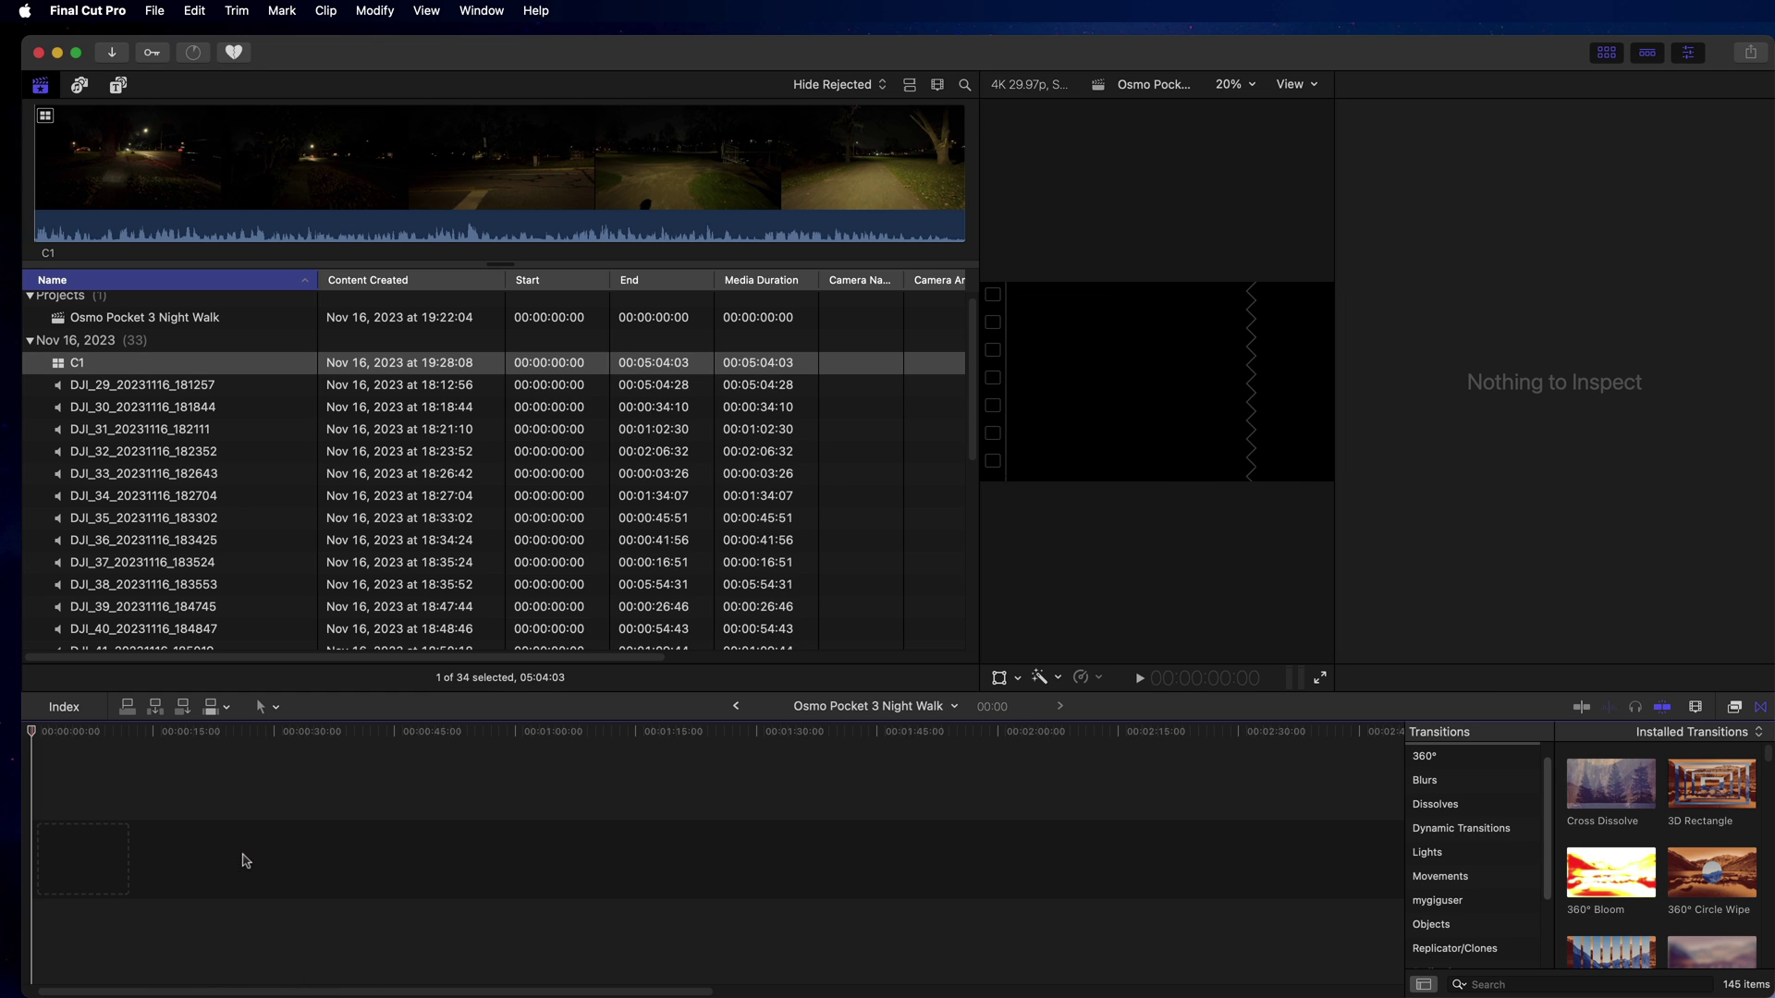
# - Set the camera name of audio clips DJI_29 through DJI_44 to MIC2
pyautogui.scroll(1, 305, 596)
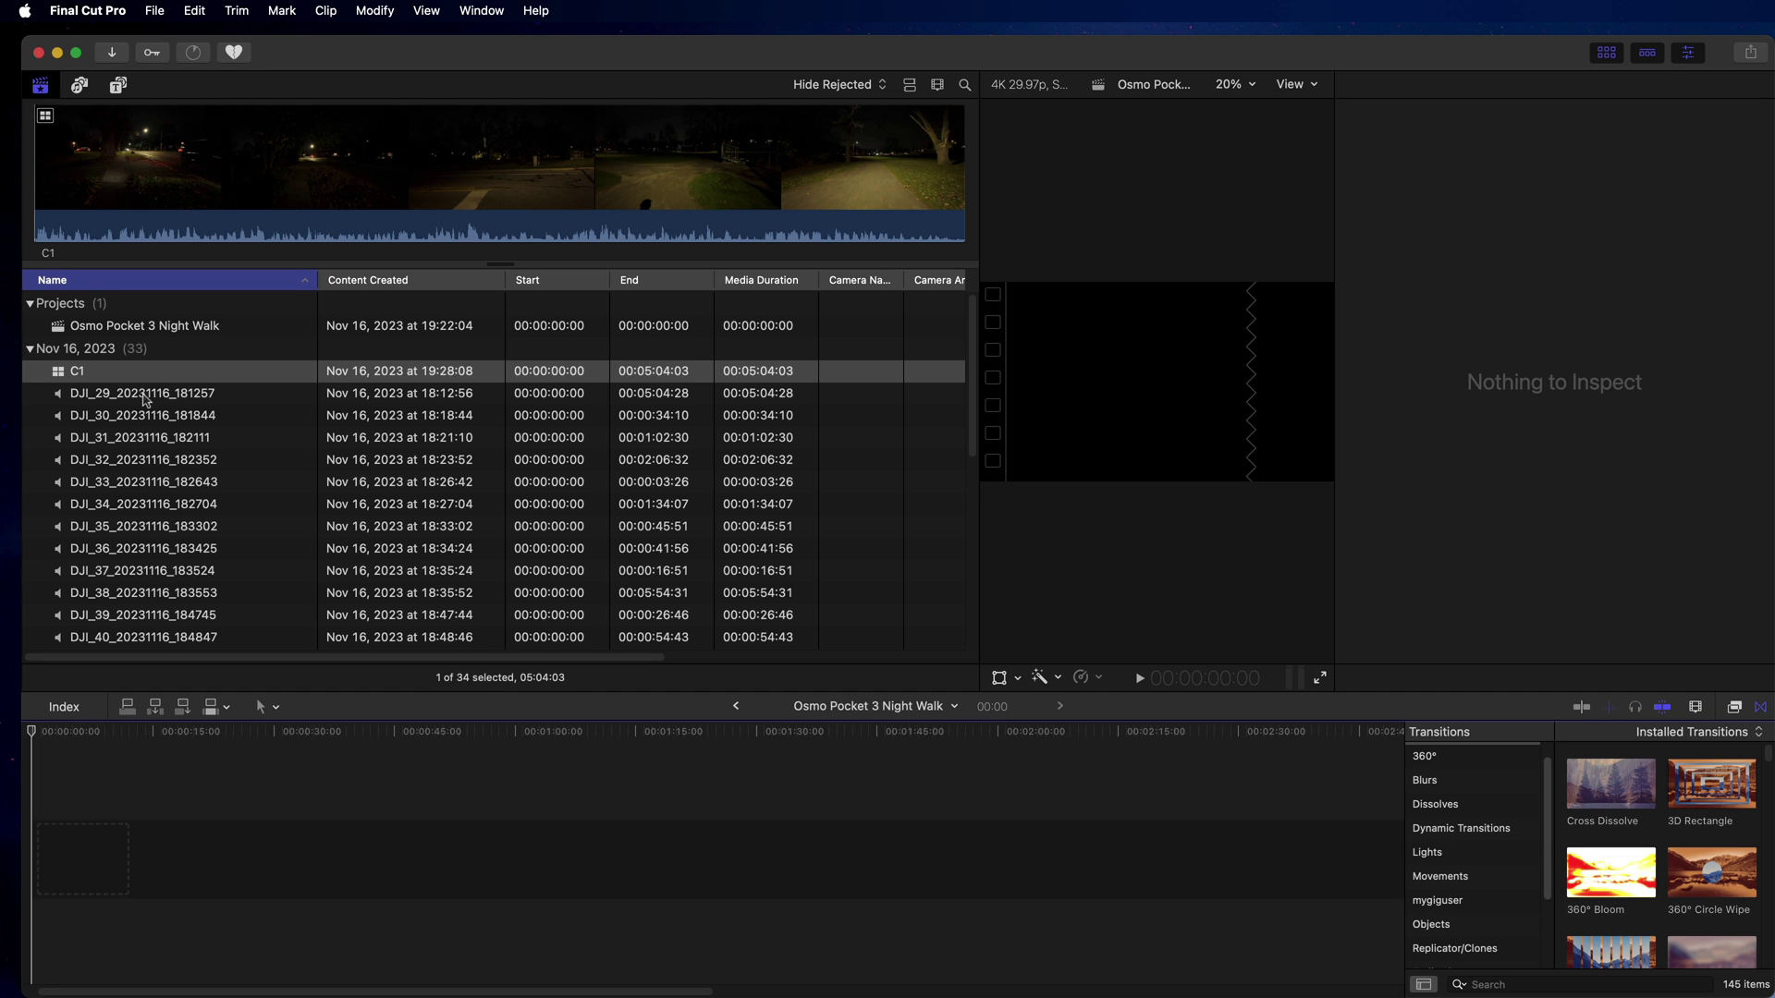
pyautogui.click(145, 394)
pyautogui.scroll(-3, 282, 467)
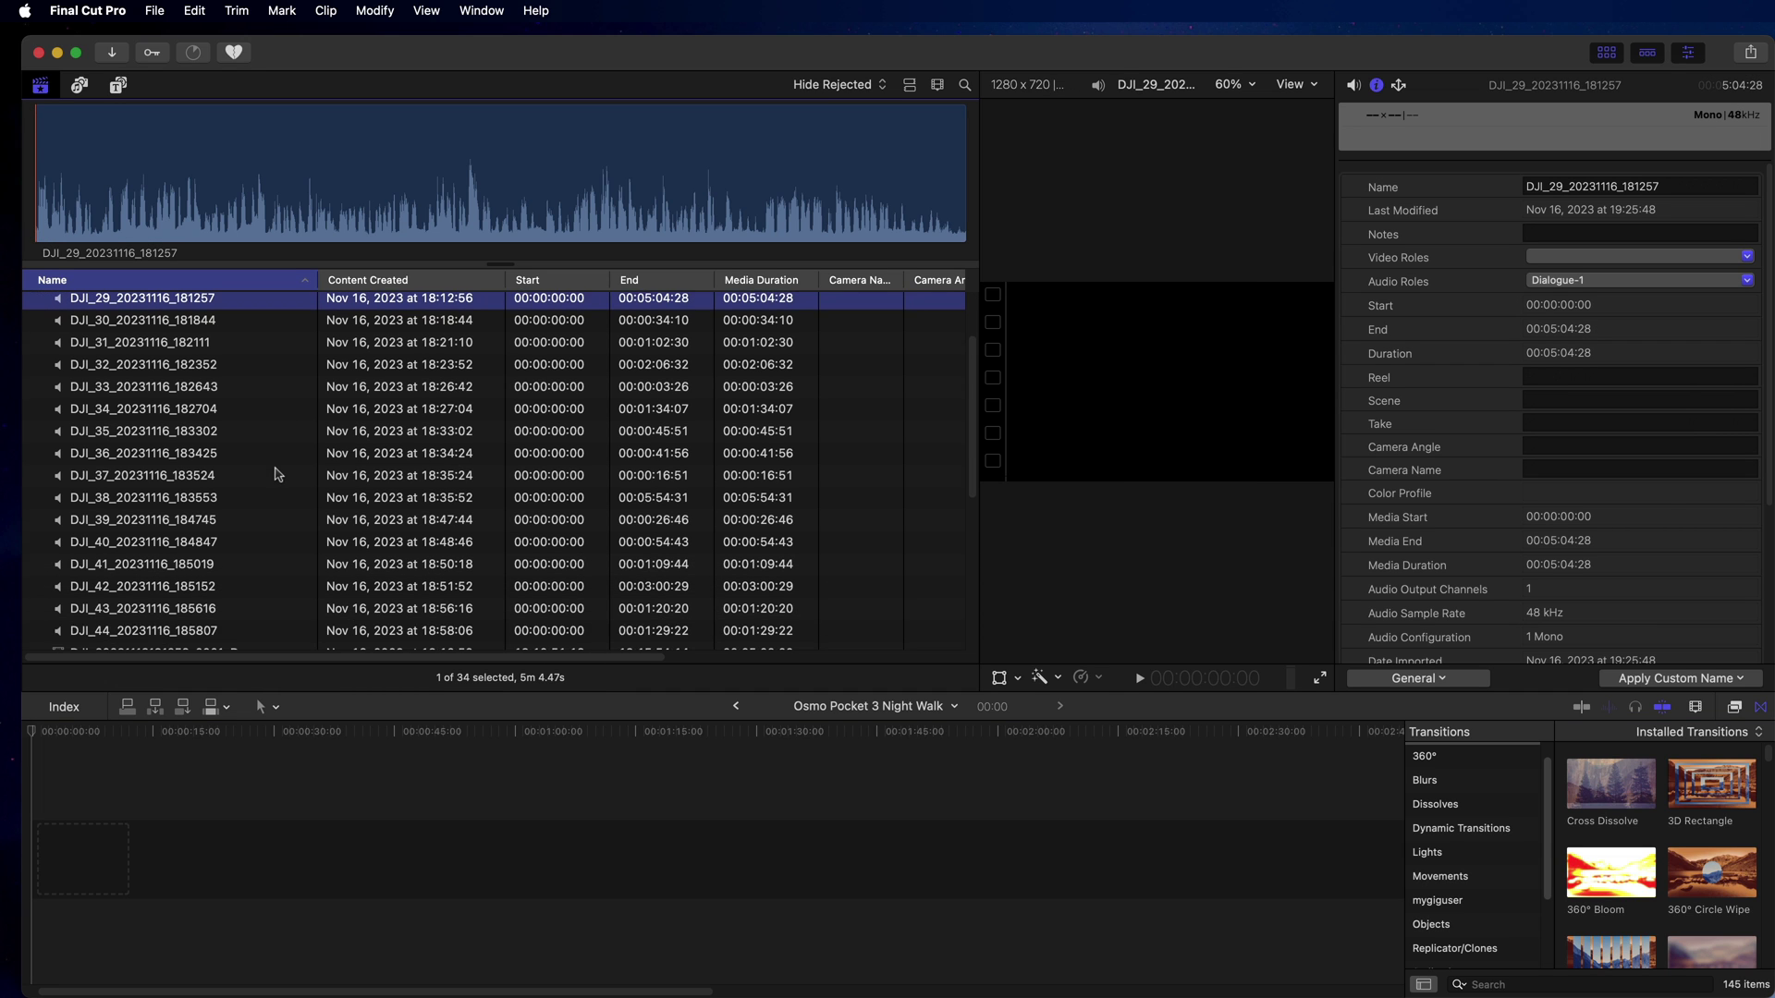
pyautogui.keyDown('shift'); pyautogui.click(190, 607); pyautogui.keyUp('shift')
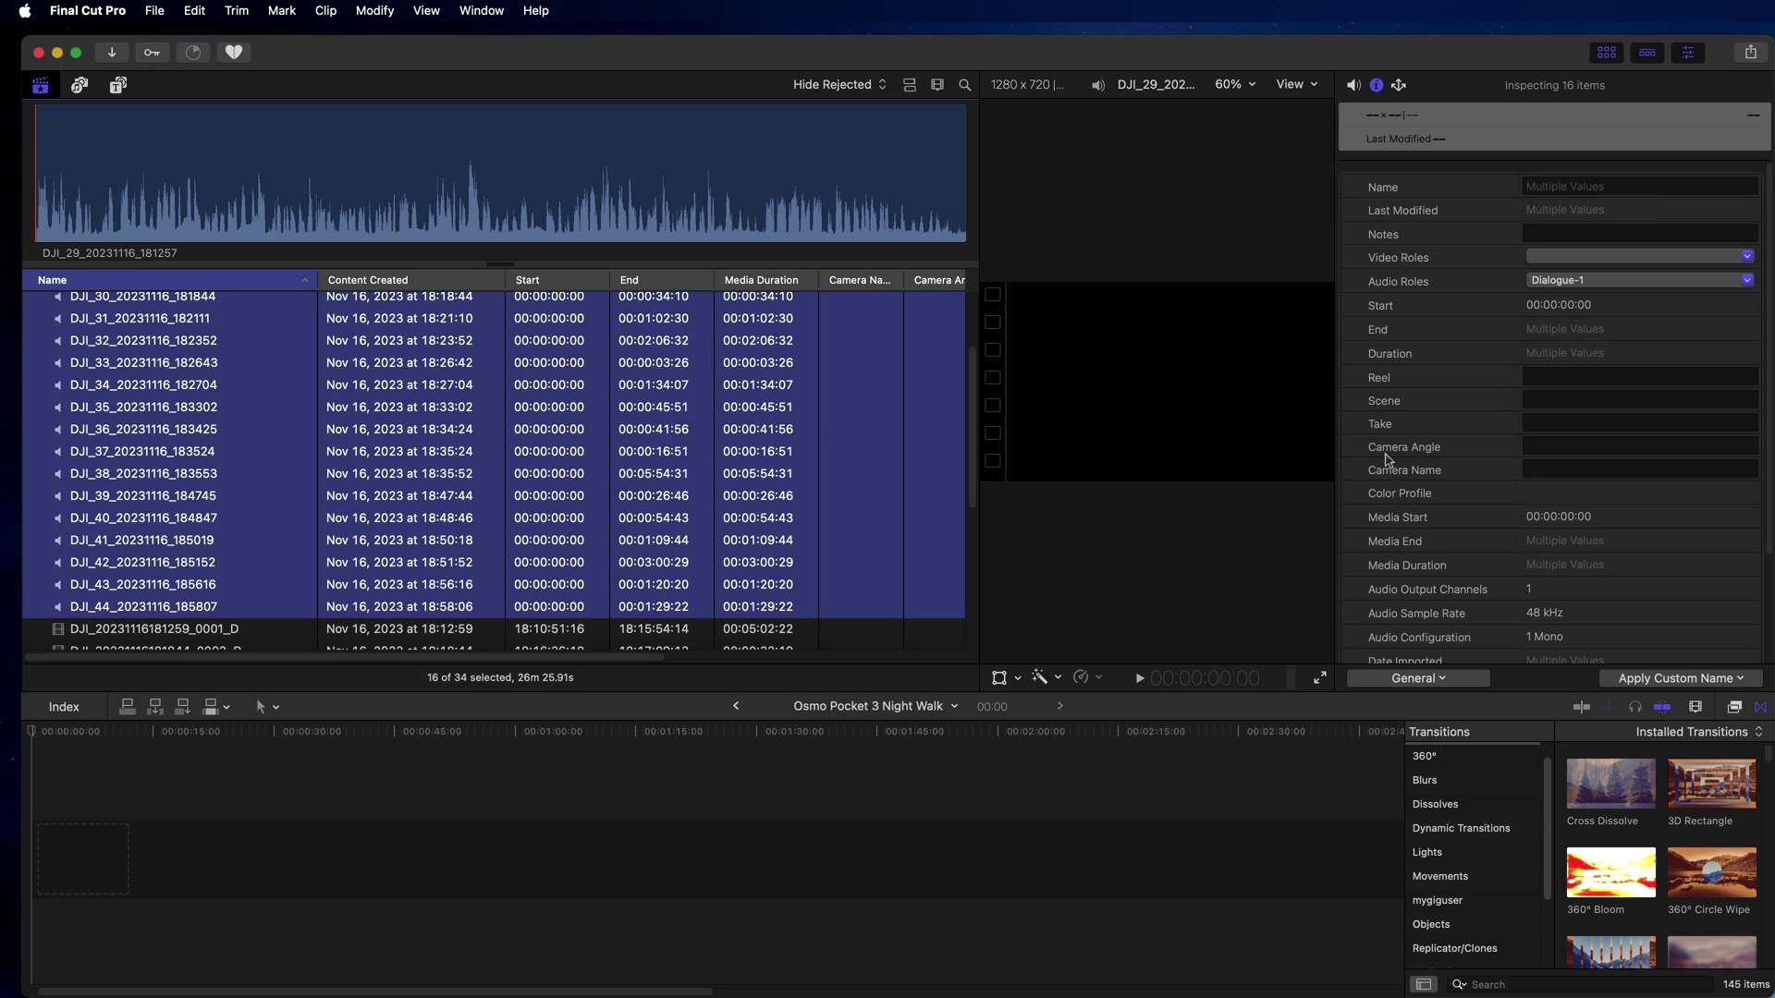
pyautogui.click(1565, 469)
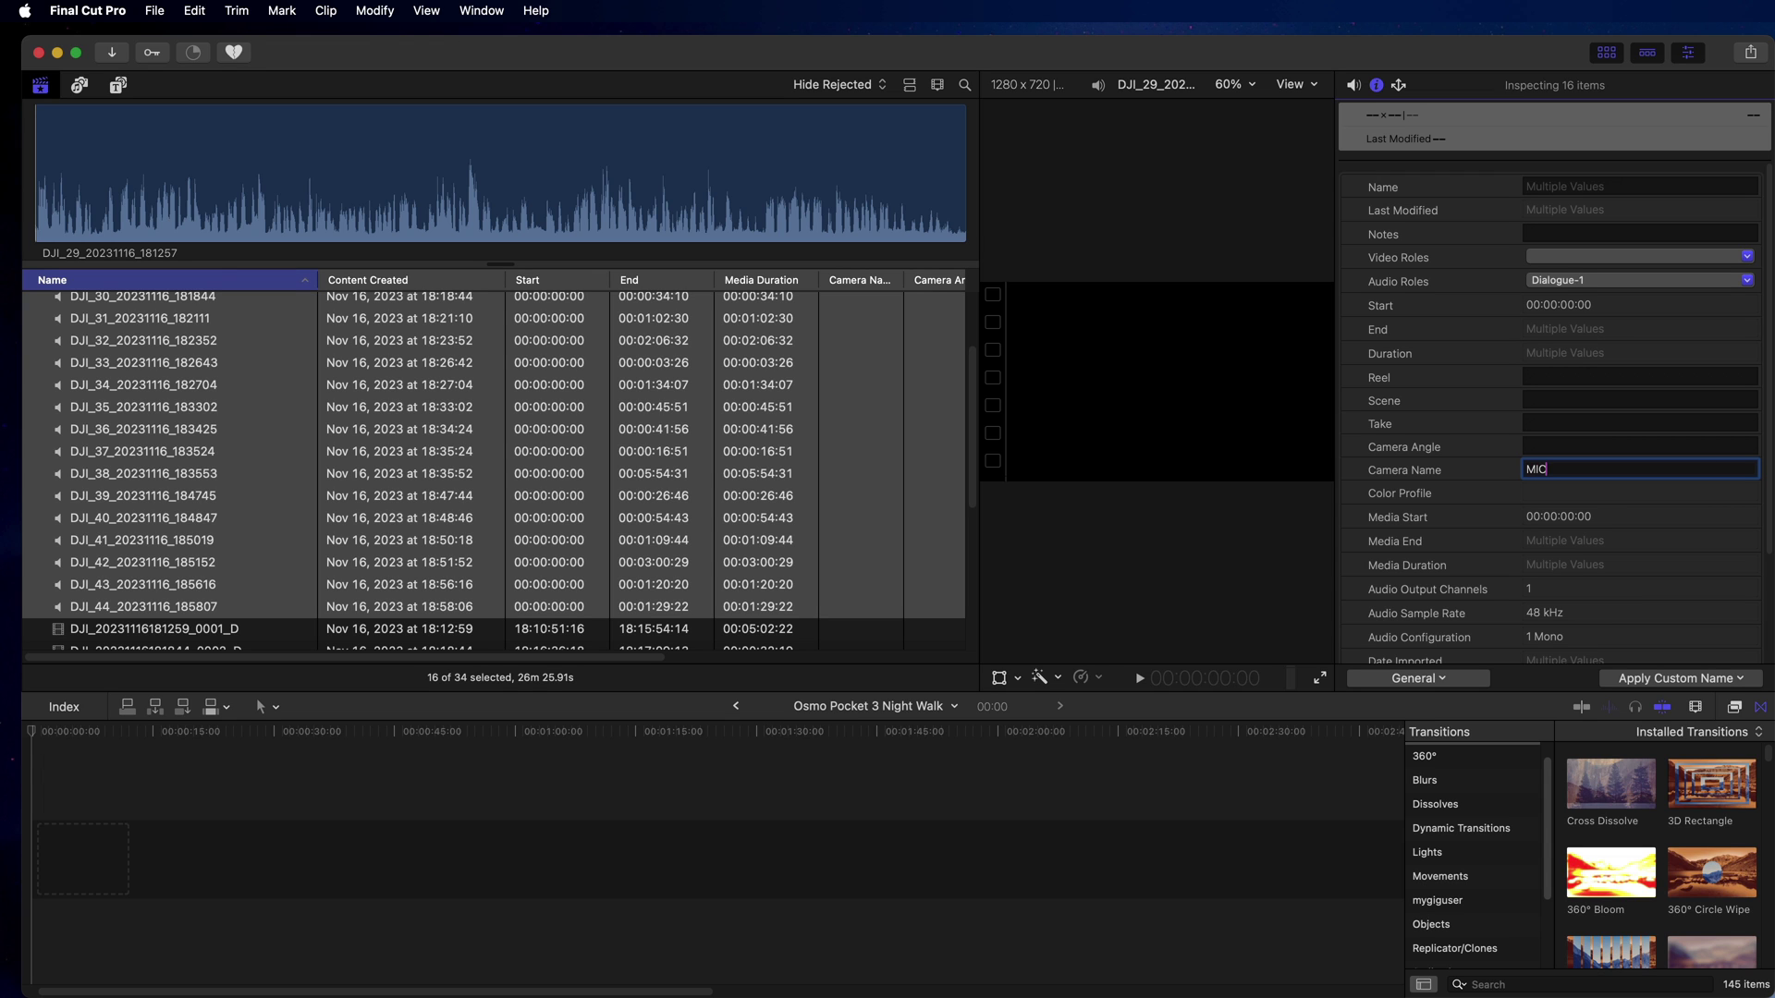
pyautogui.press('Return')
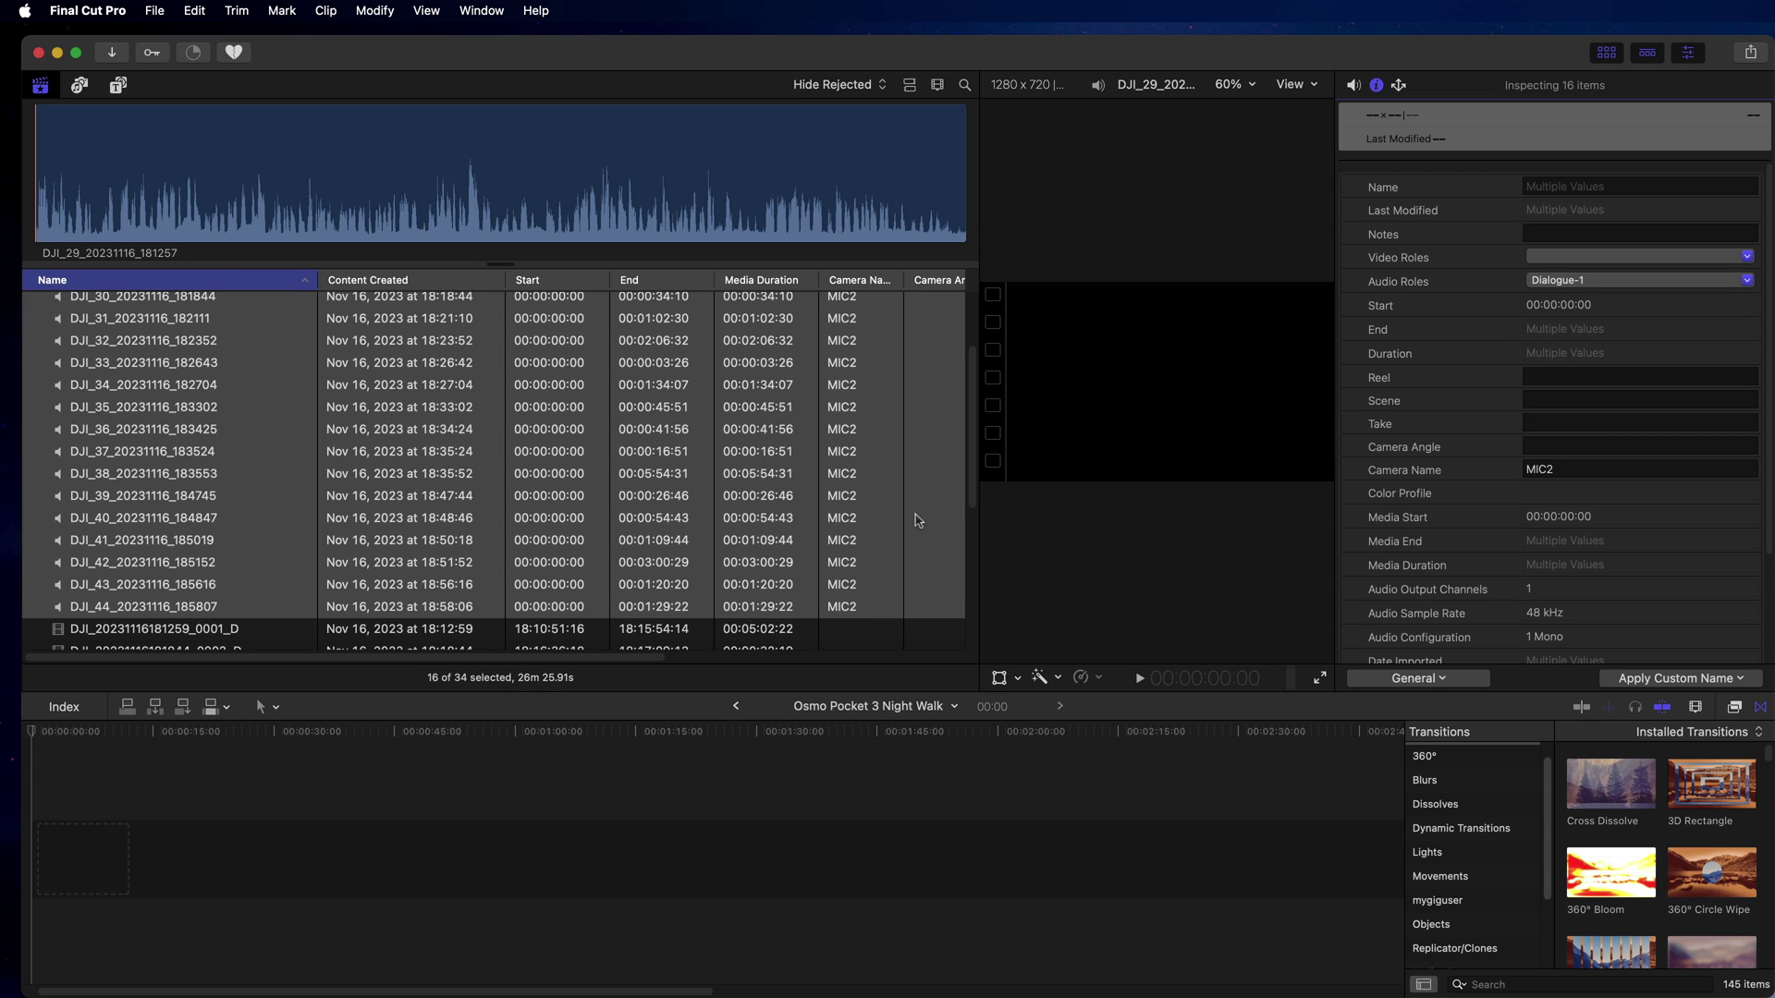
# - Set the camera name of all sixteen Pocket 3 video clips to Pocket3
pyautogui.scroll(-1, 405, 603)
pyautogui.click(229, 608)
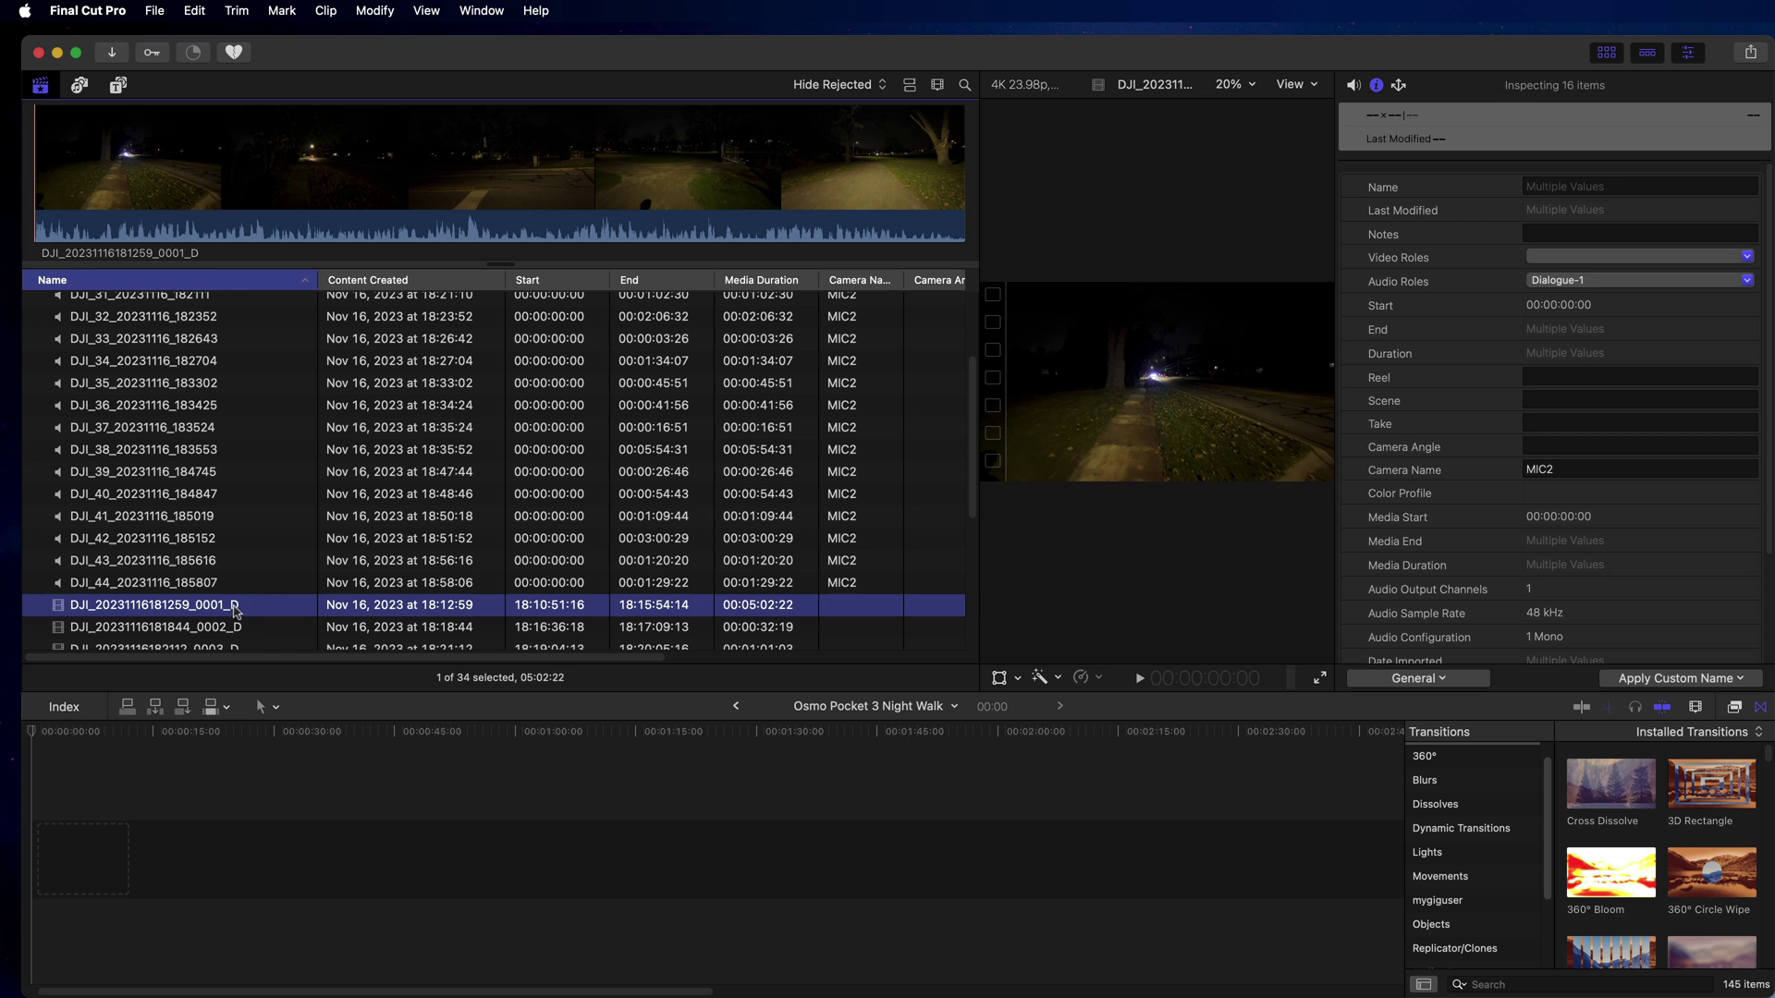
pyautogui.scroll(-6, 274, 592)
pyautogui.scroll(-7, 273, 591)
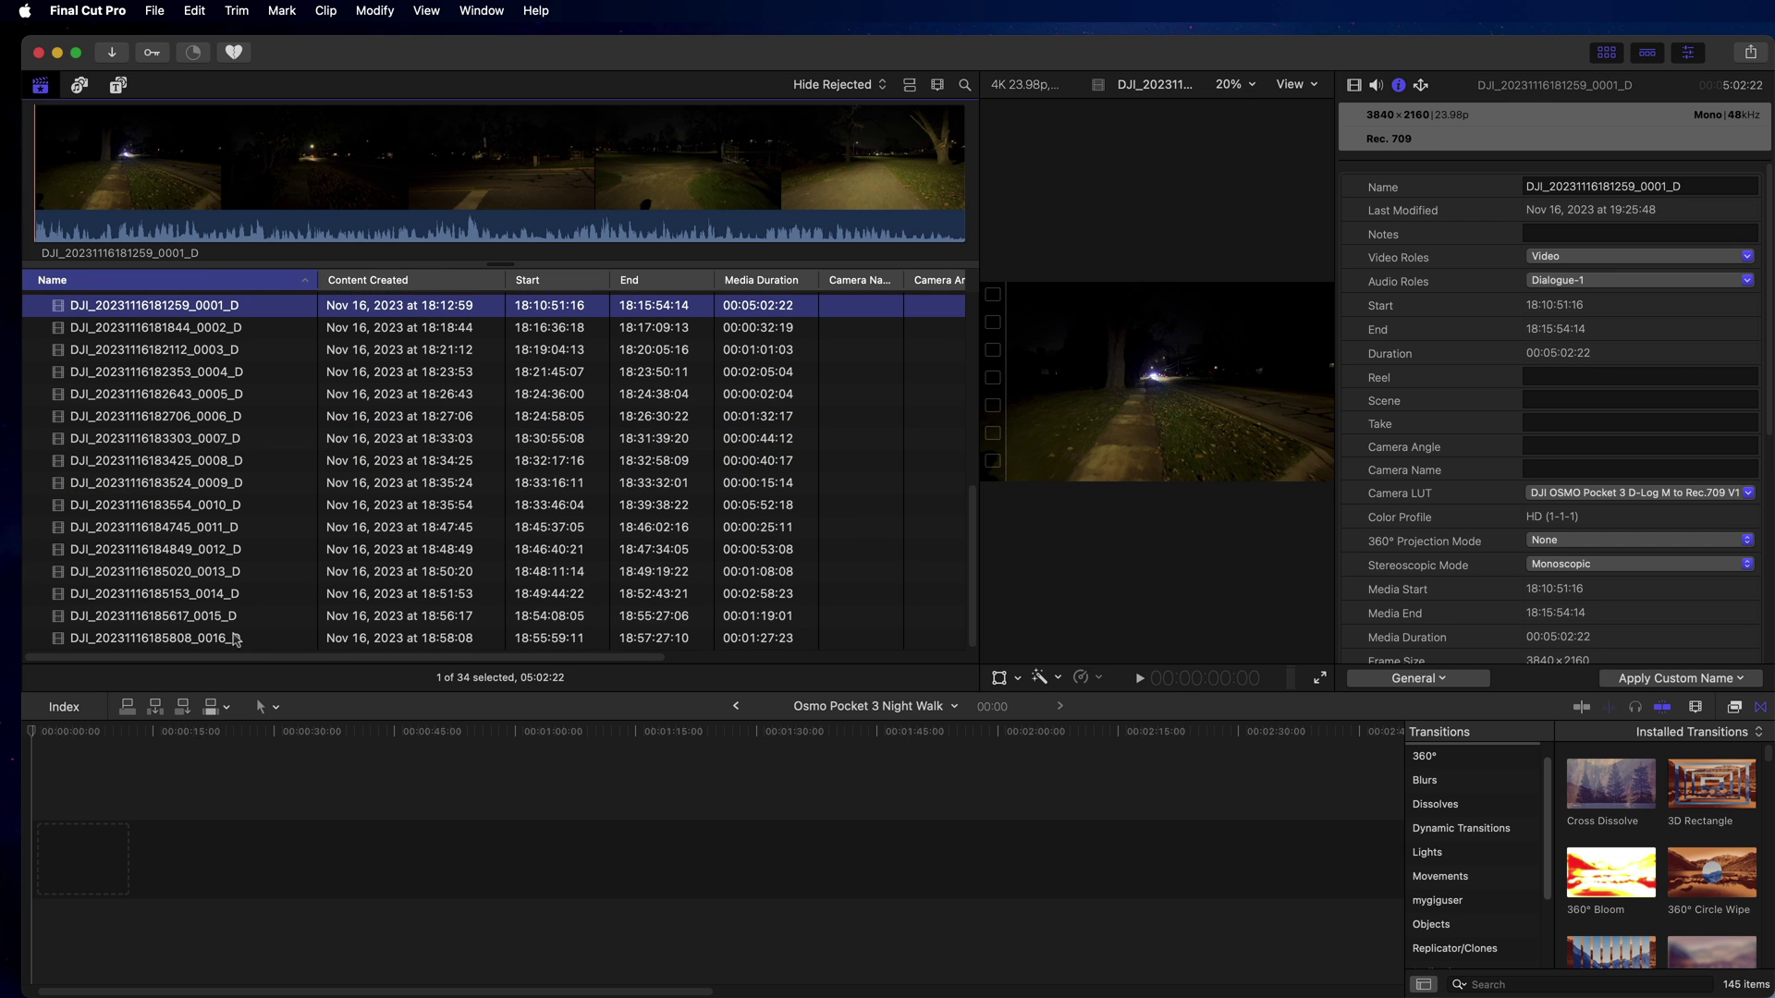
pyautogui.keyDown('shift'); pyautogui.click(231, 638); pyautogui.keyUp('shift')
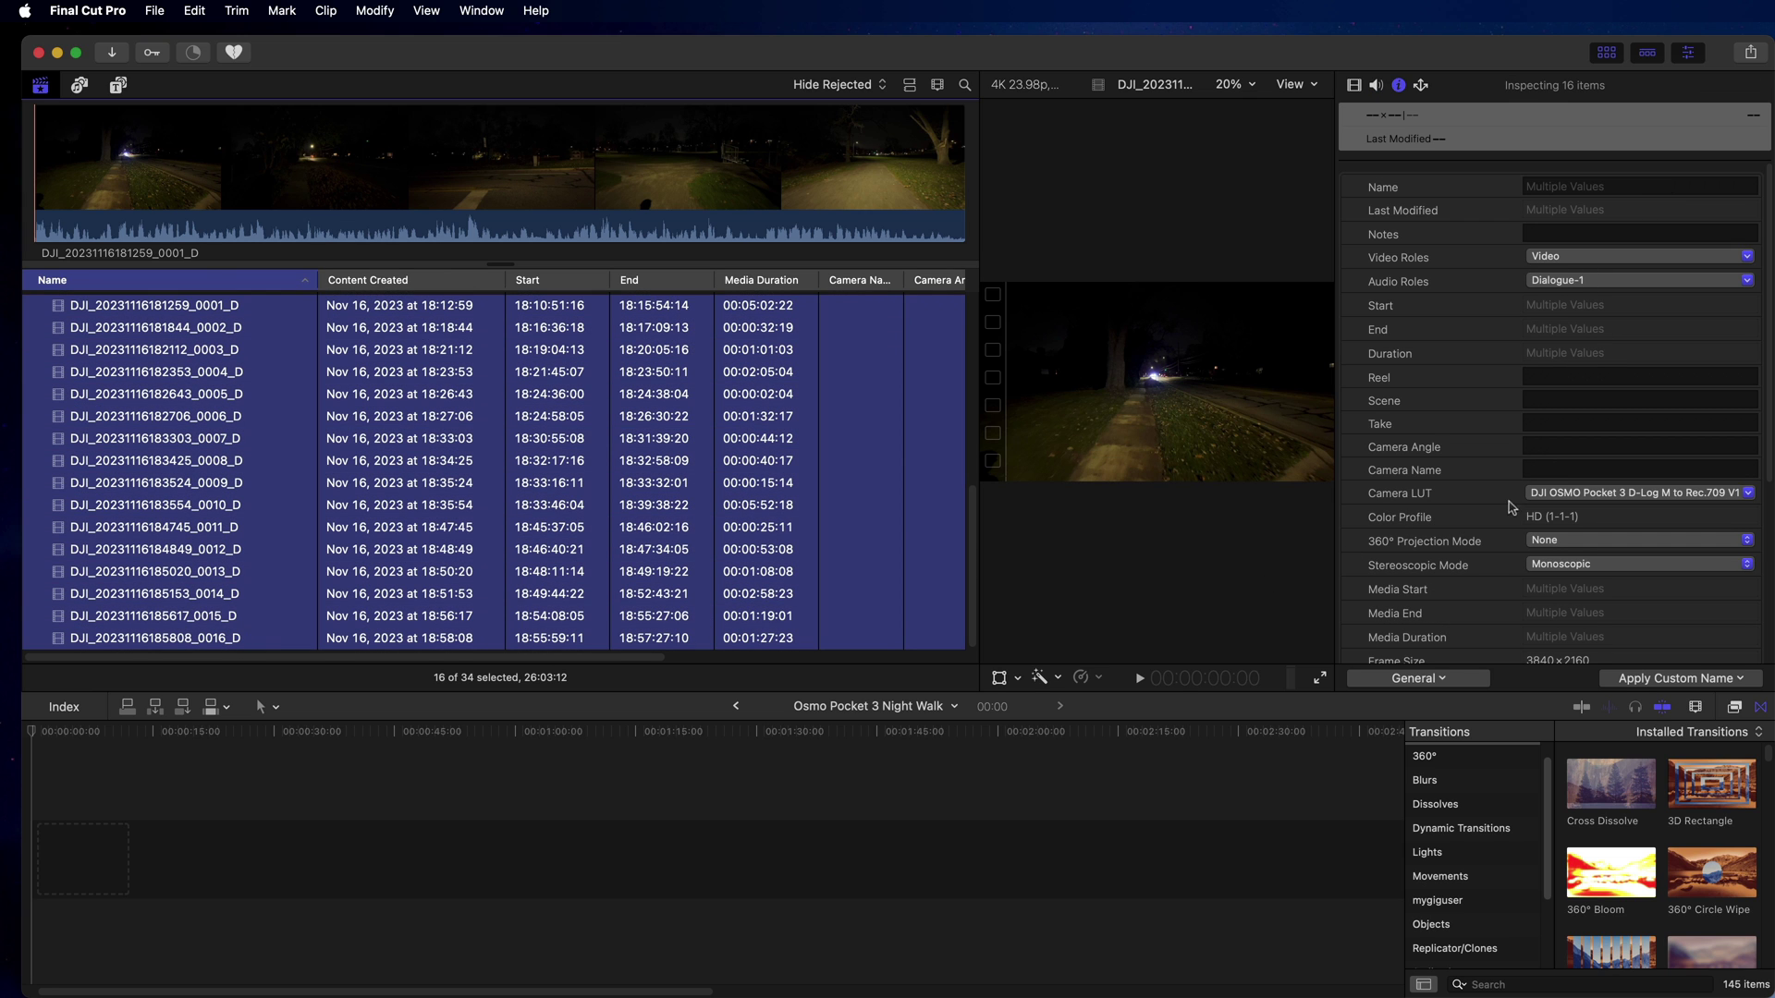
pyautogui.click(1538, 469)
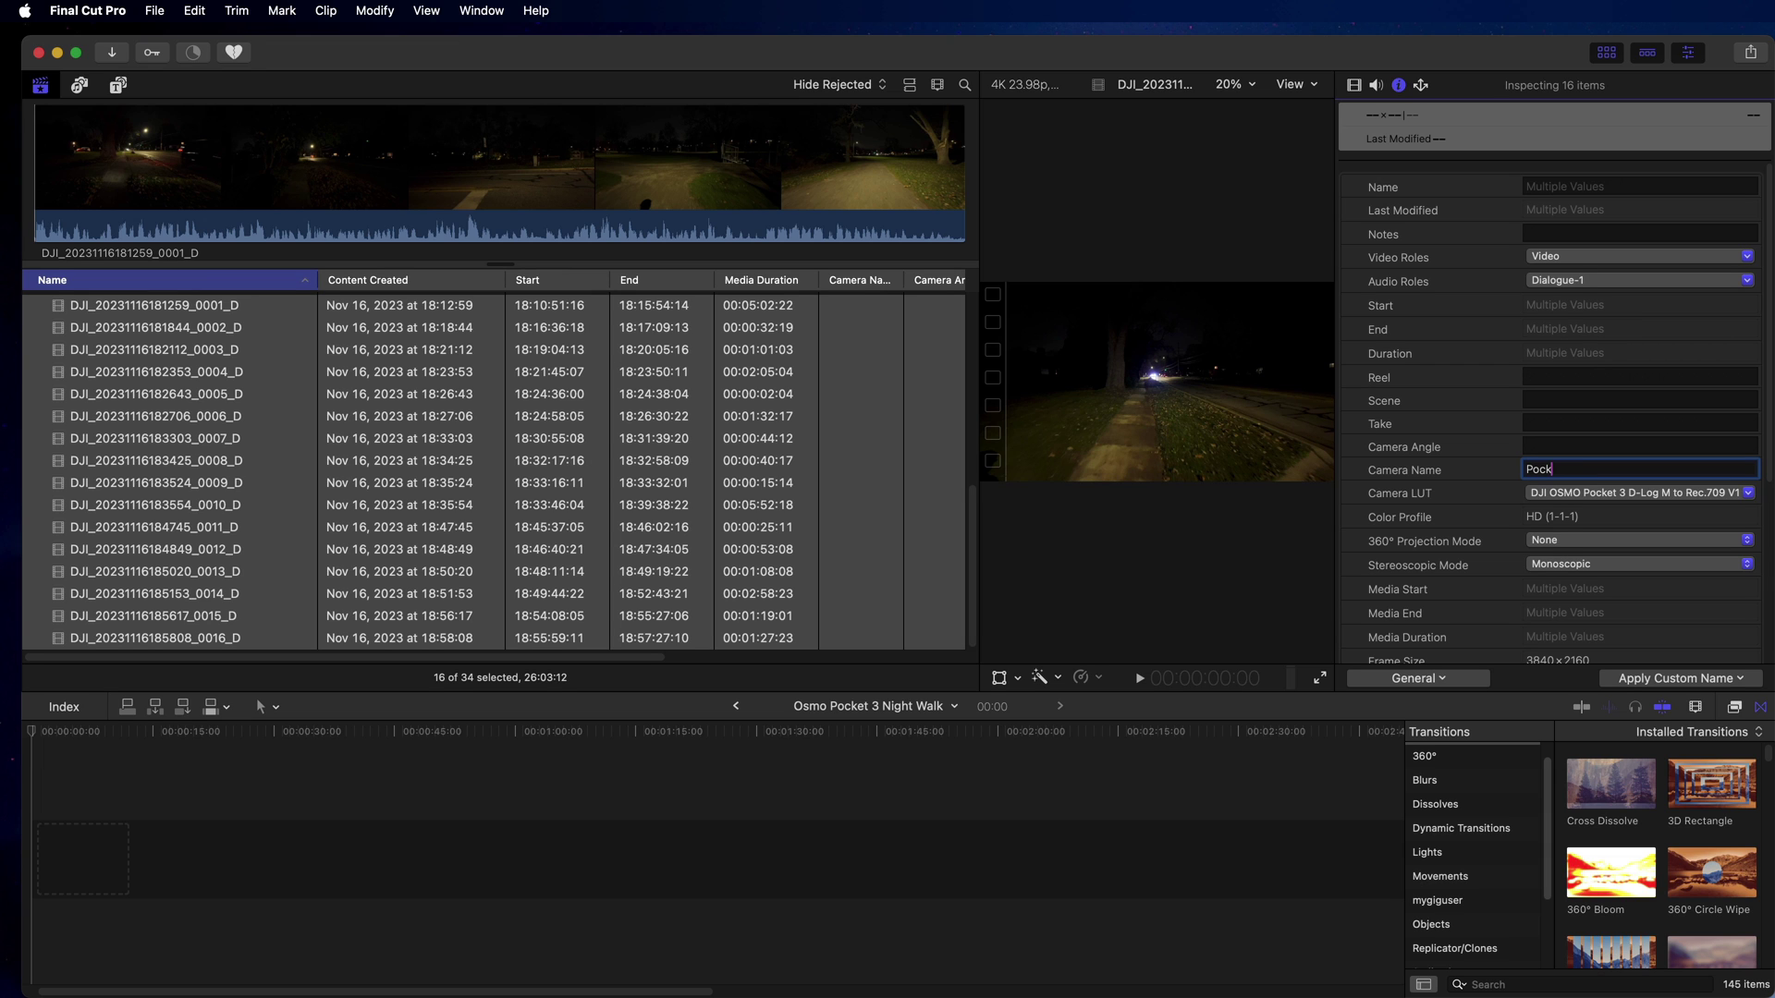
pyautogui.press('Return')
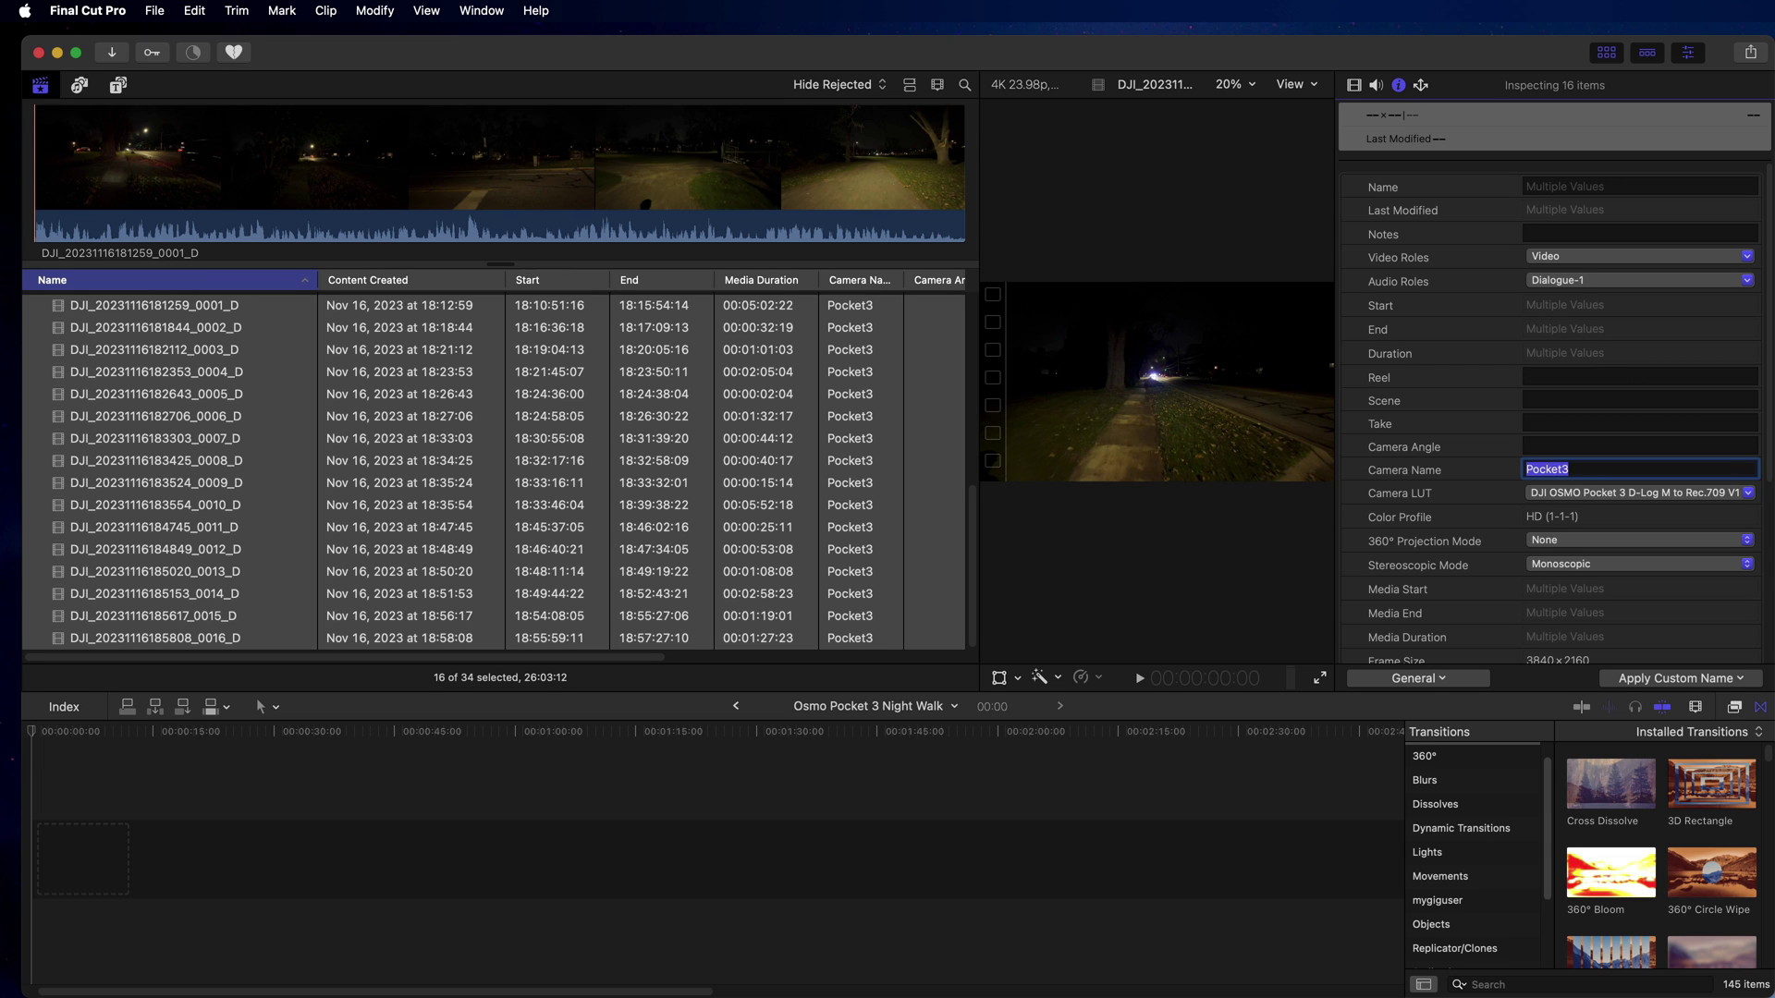
pyautogui.scroll(10, 518, 580)
pyautogui.scroll(-5, 363, 533)
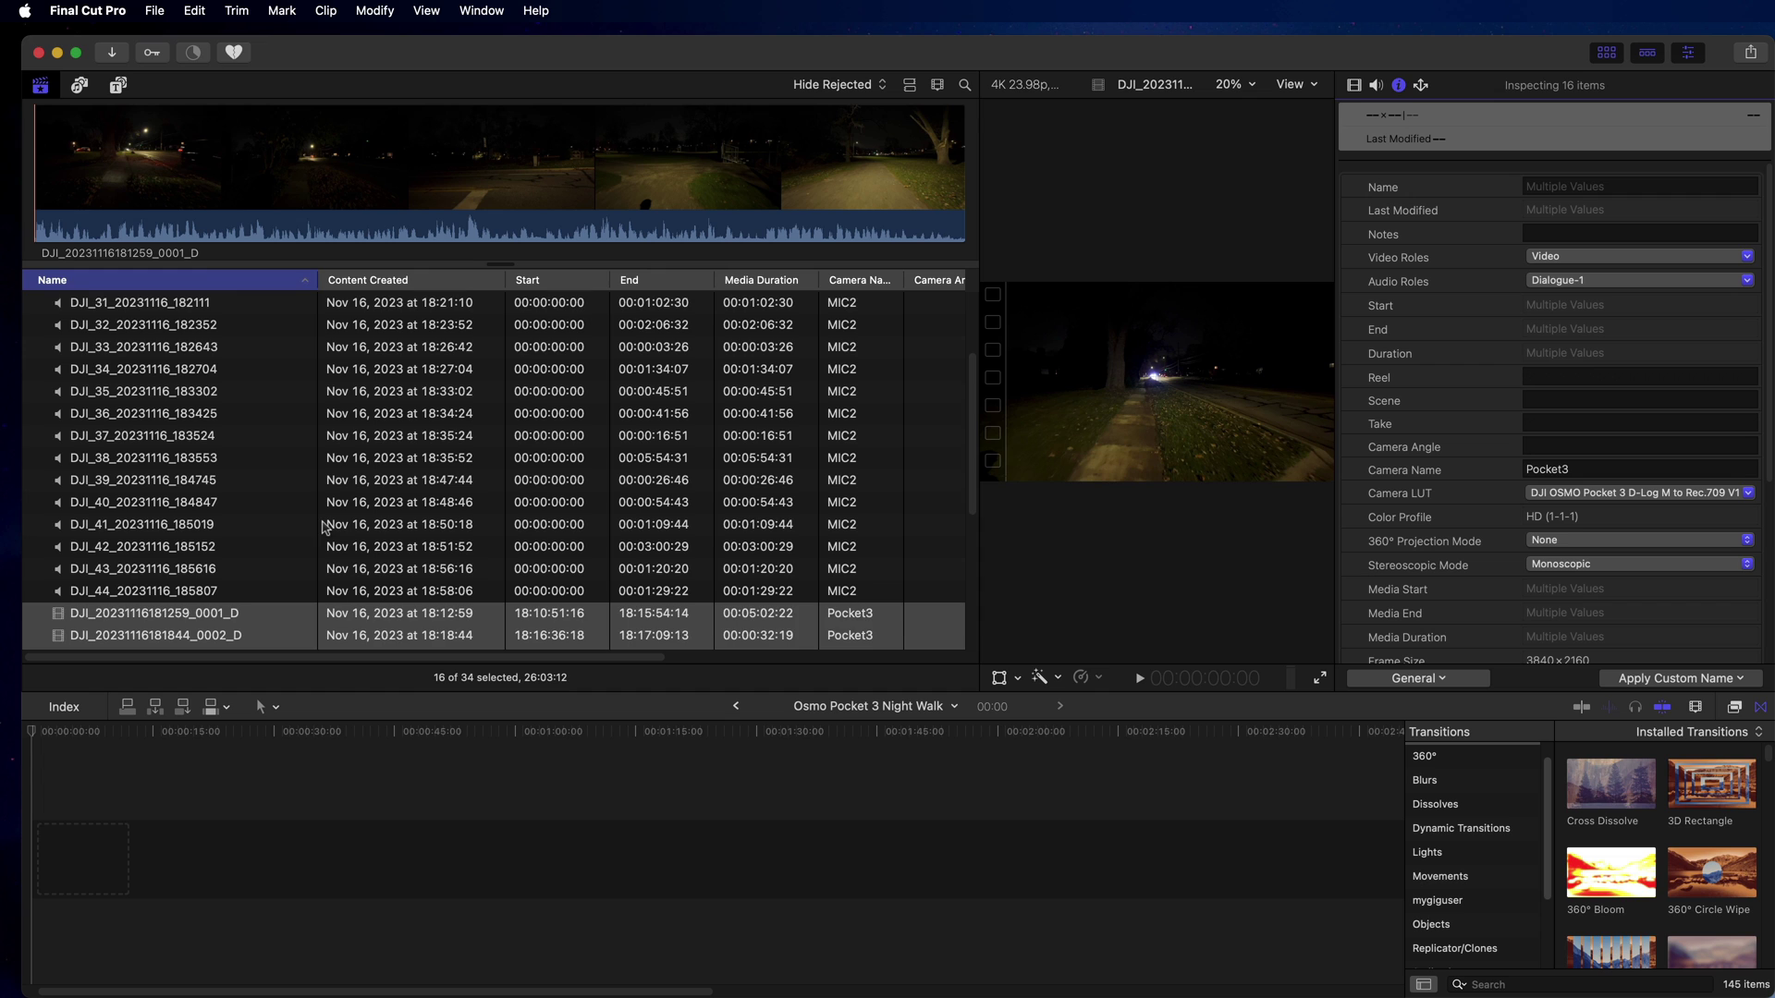
pyautogui.scroll(8, 316, 523)
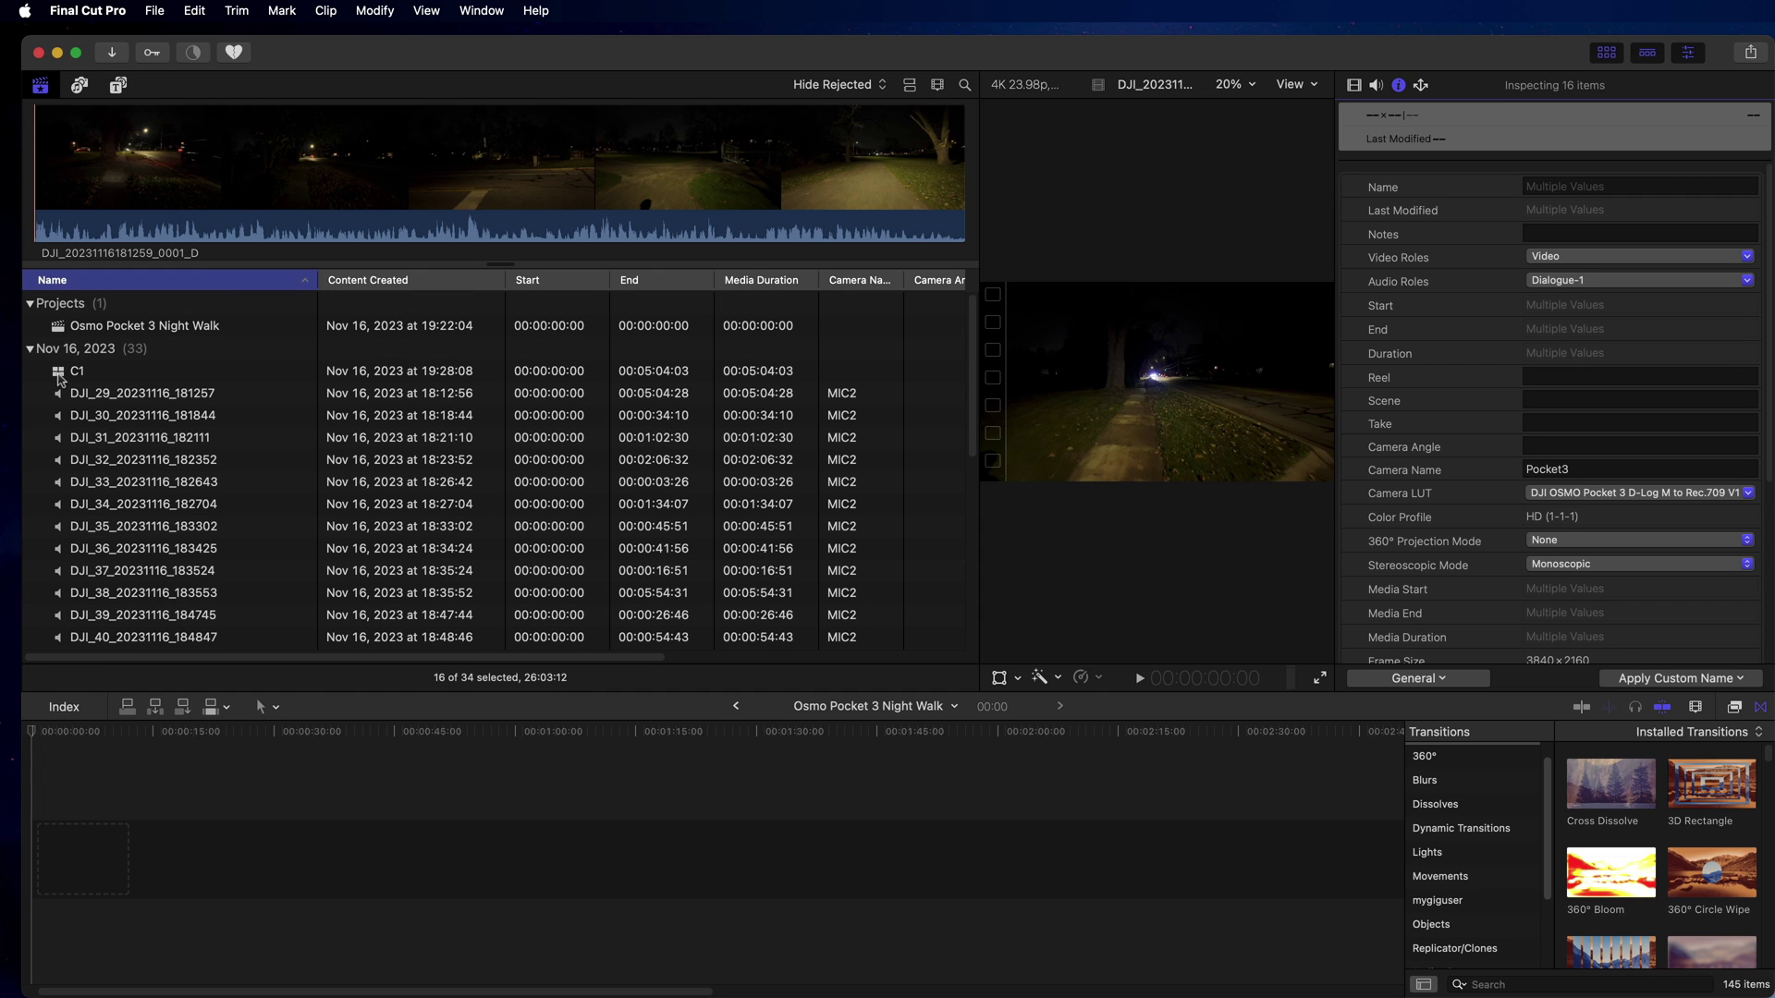
# - Check C1's two angles, then move the C1 multicam clip to the Trash
pyautogui.doubleClick(61, 376)
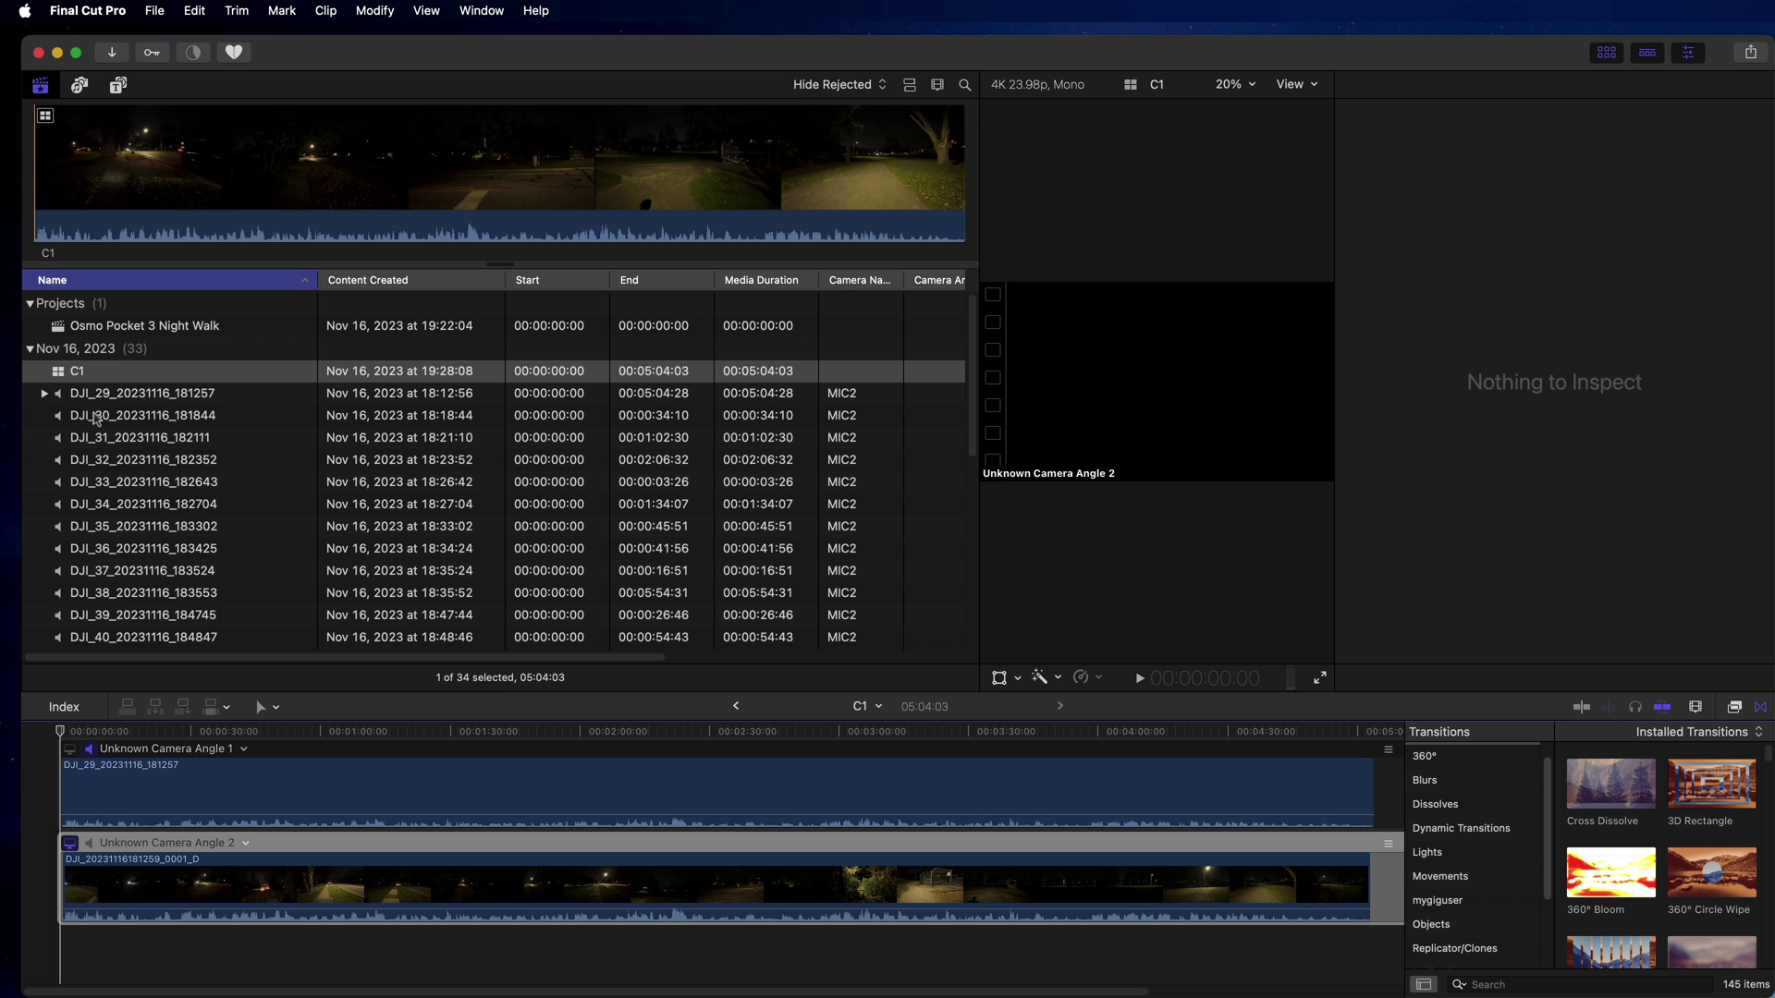
pyautogui.rightClick(63, 372)
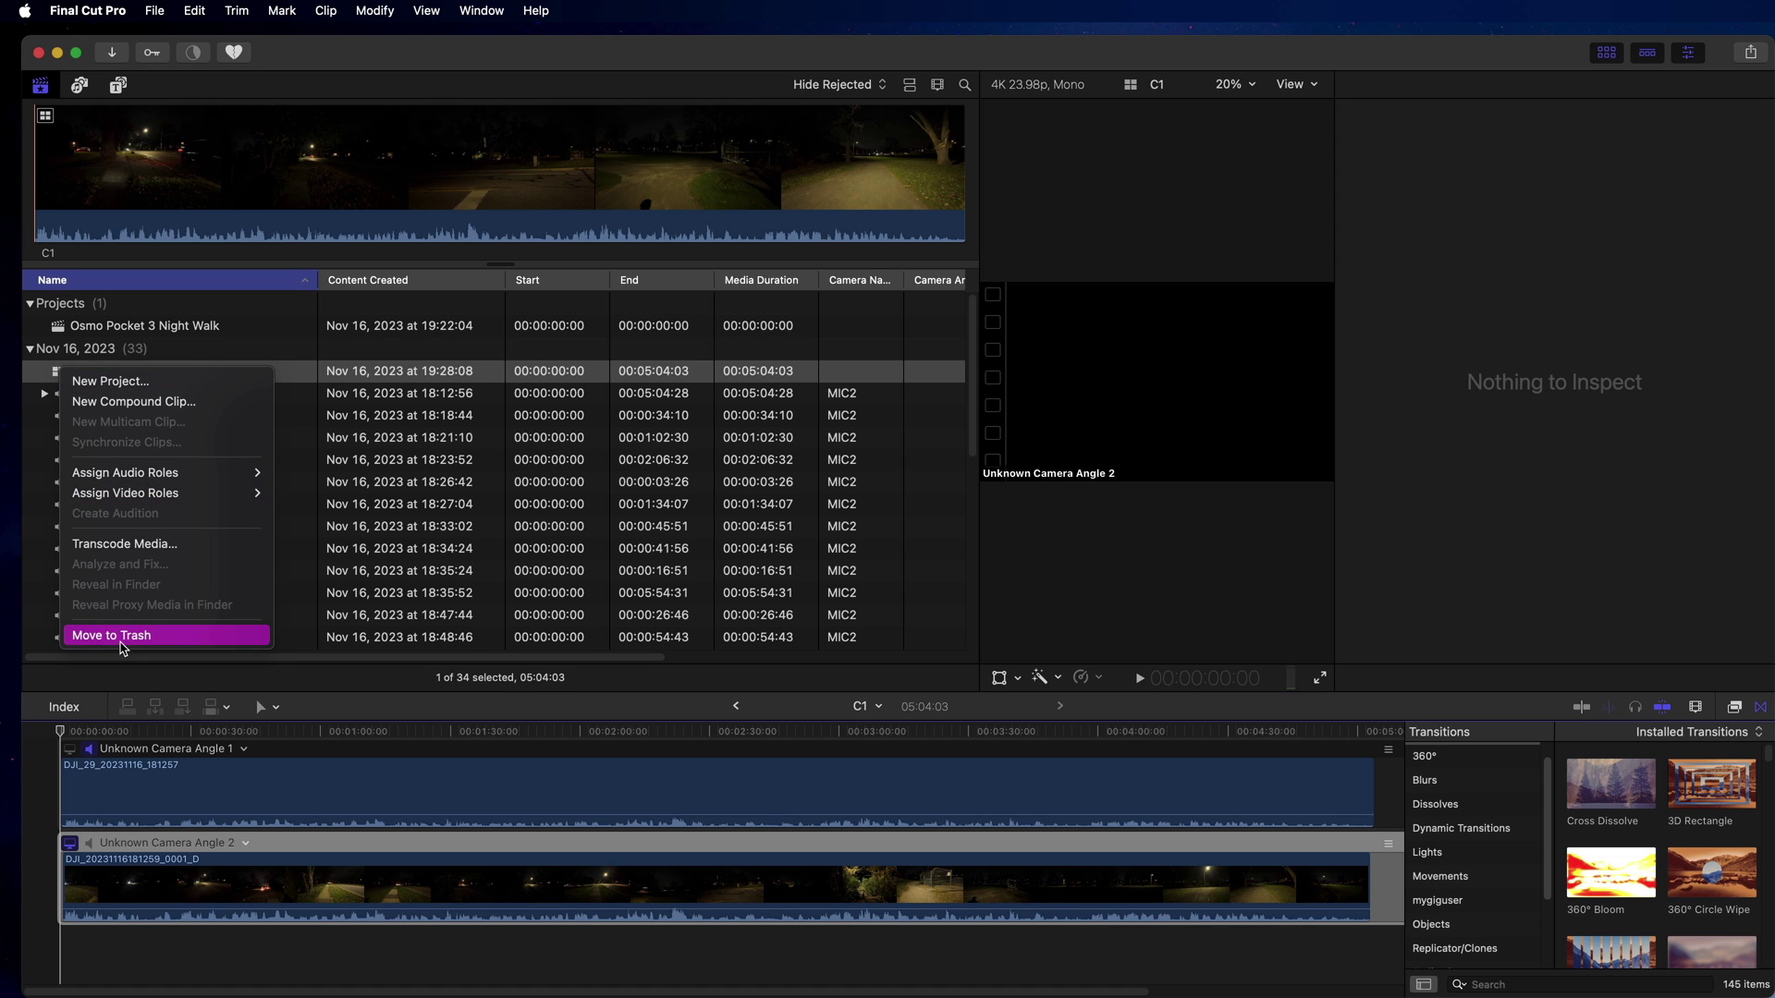
pyautogui.click(120, 637)
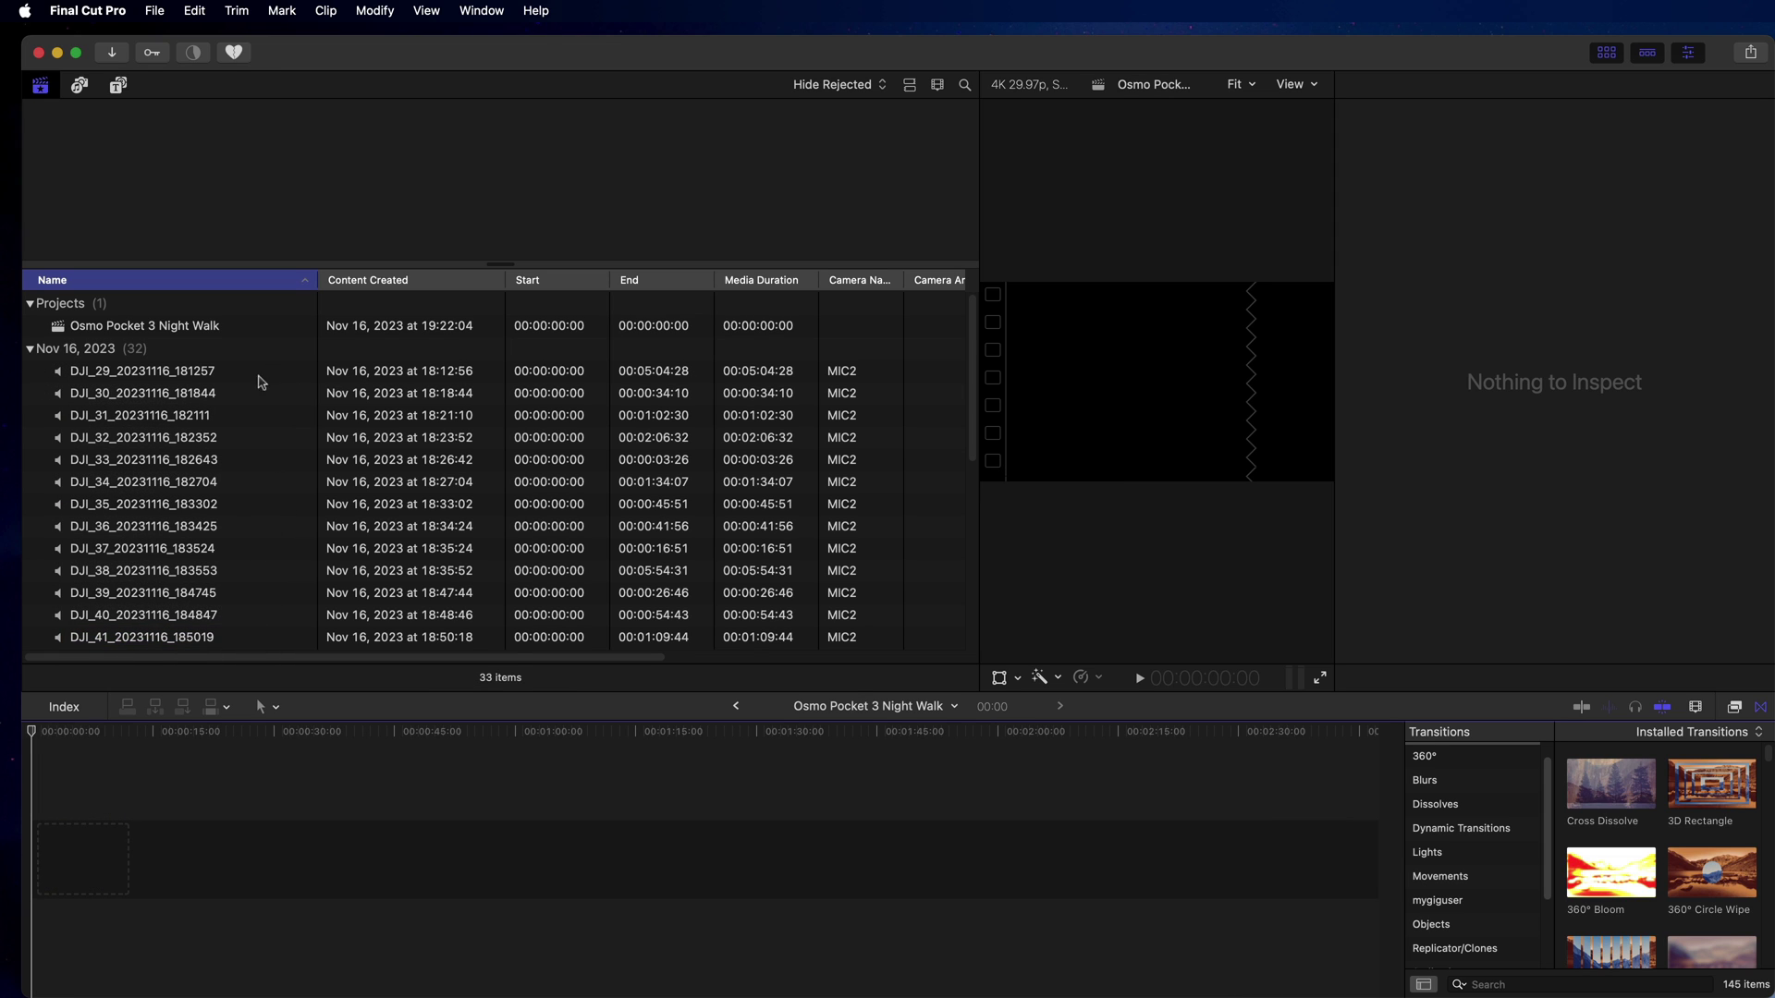
# - Combine DJI_29_20231116_181257 and the _0001_D Pocket3 clip into a multicam clip named C1
pyautogui.click(187, 377)
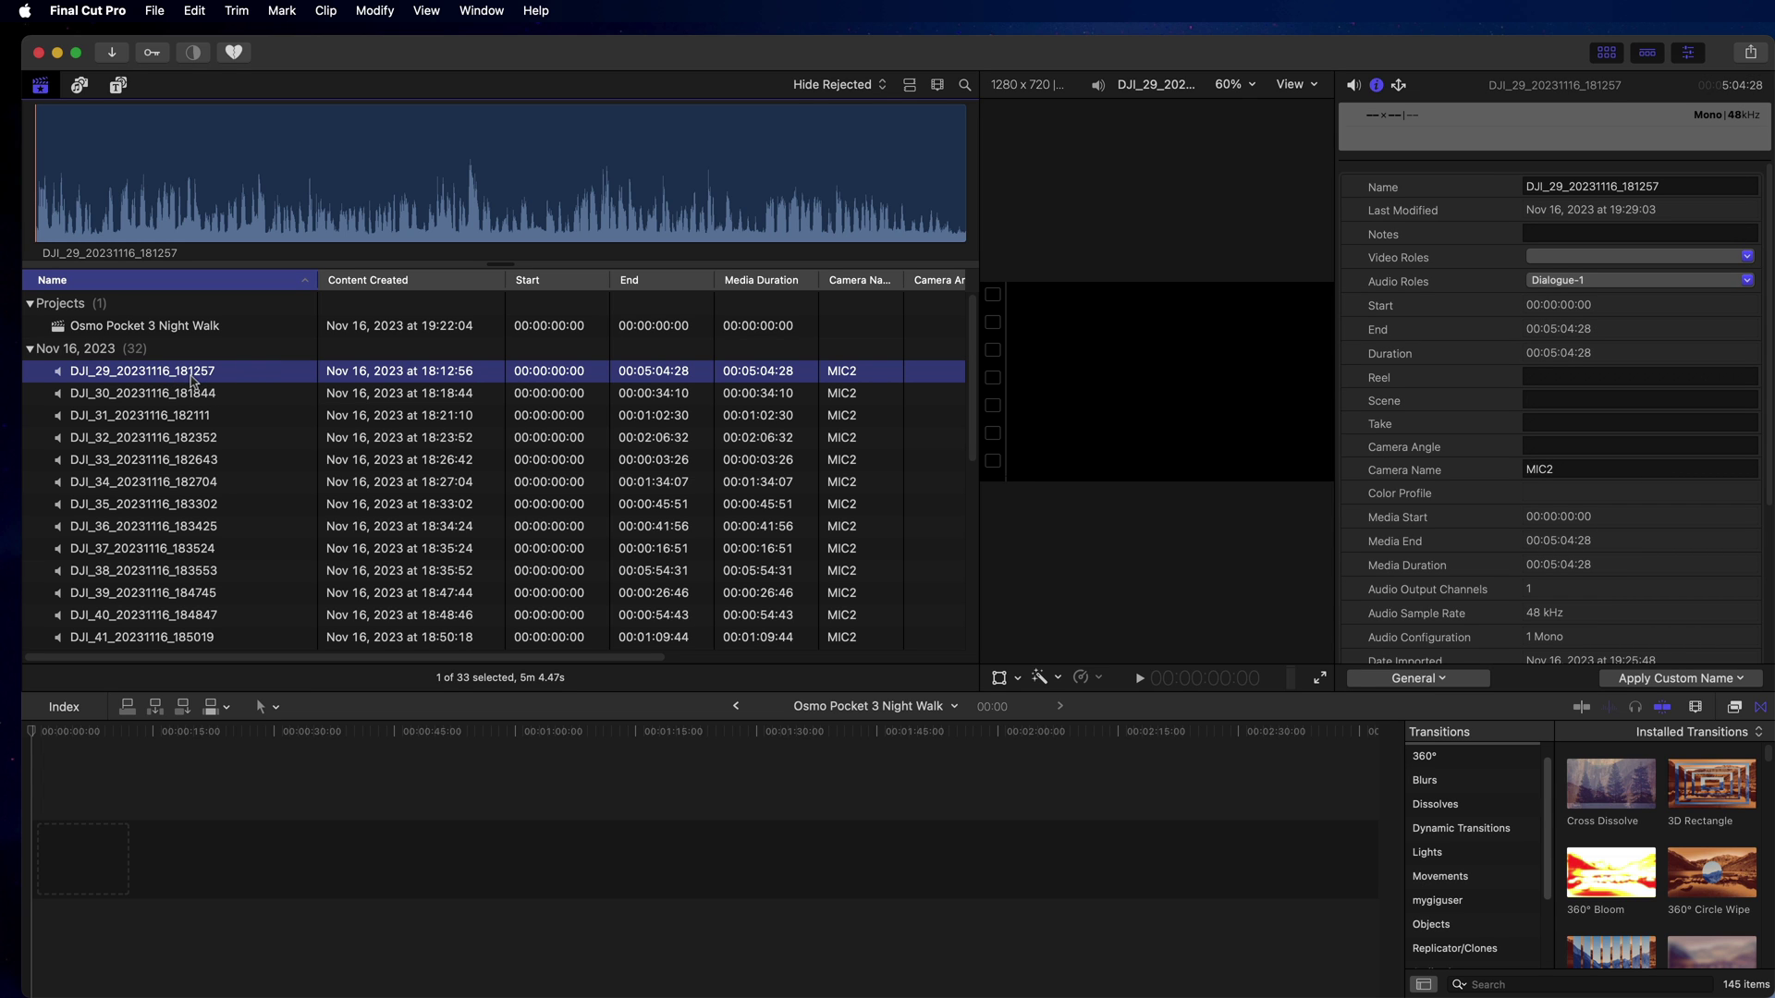
pyautogui.scroll(-10, 239, 514)
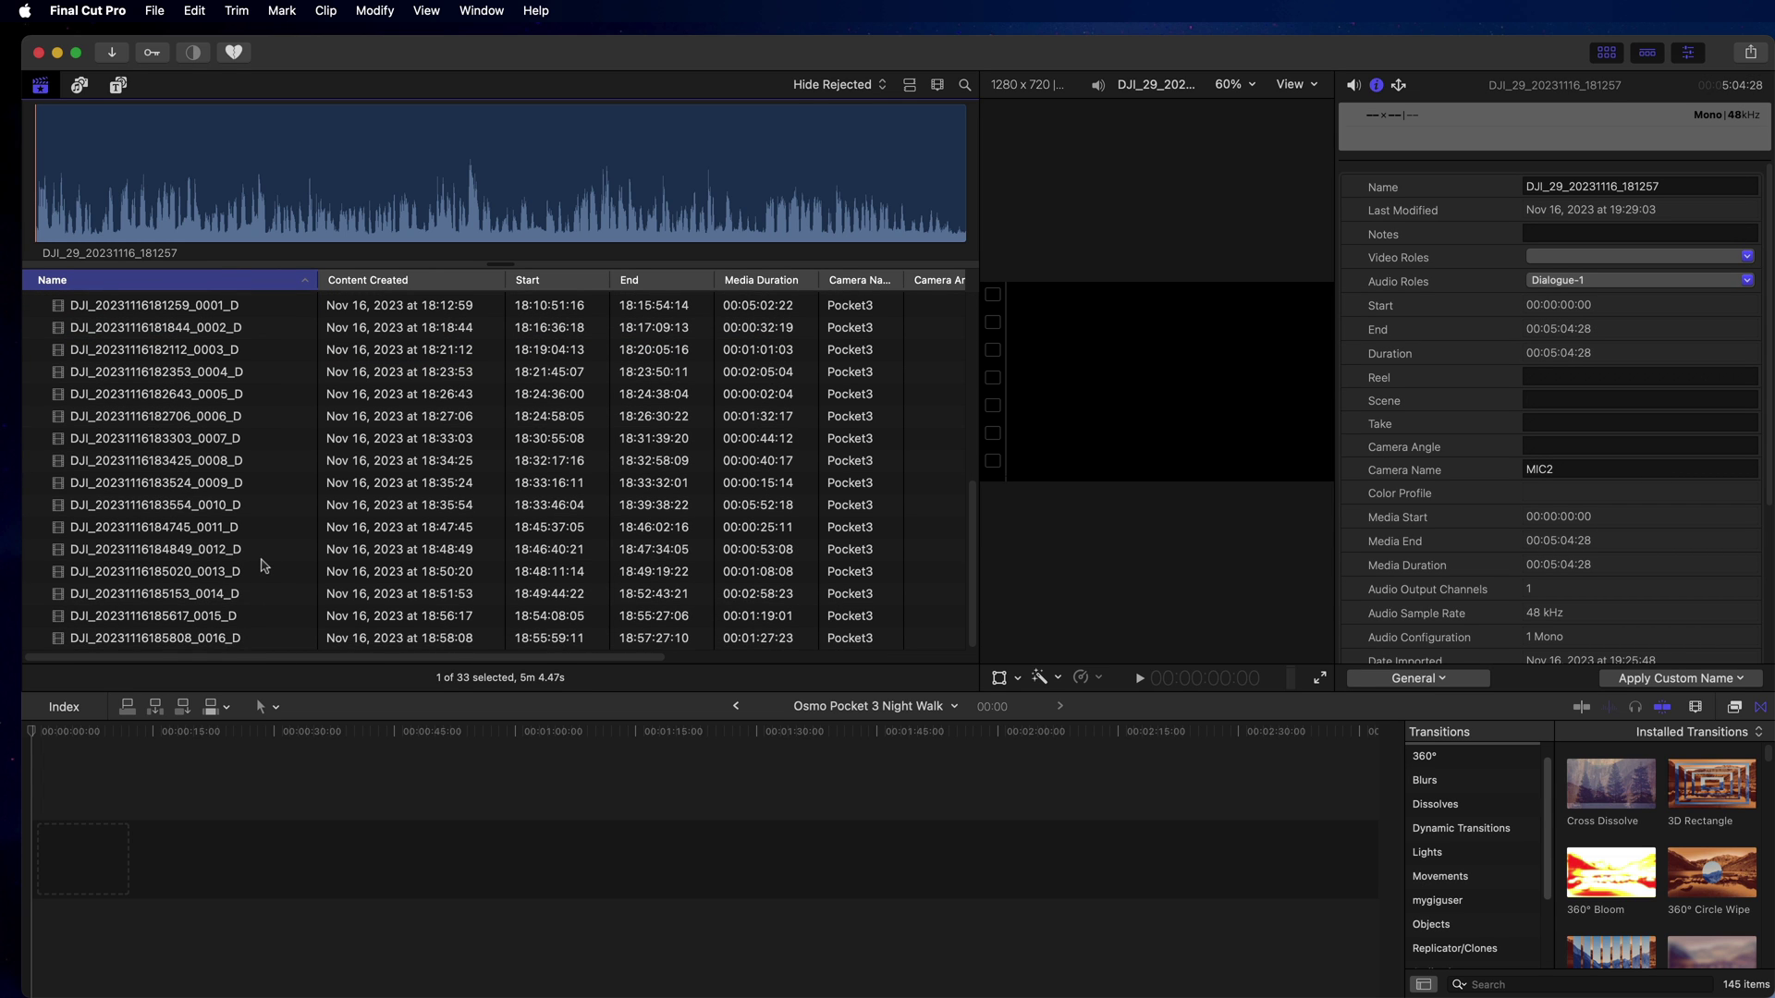
pyautogui.scroll(3, 239, 513)
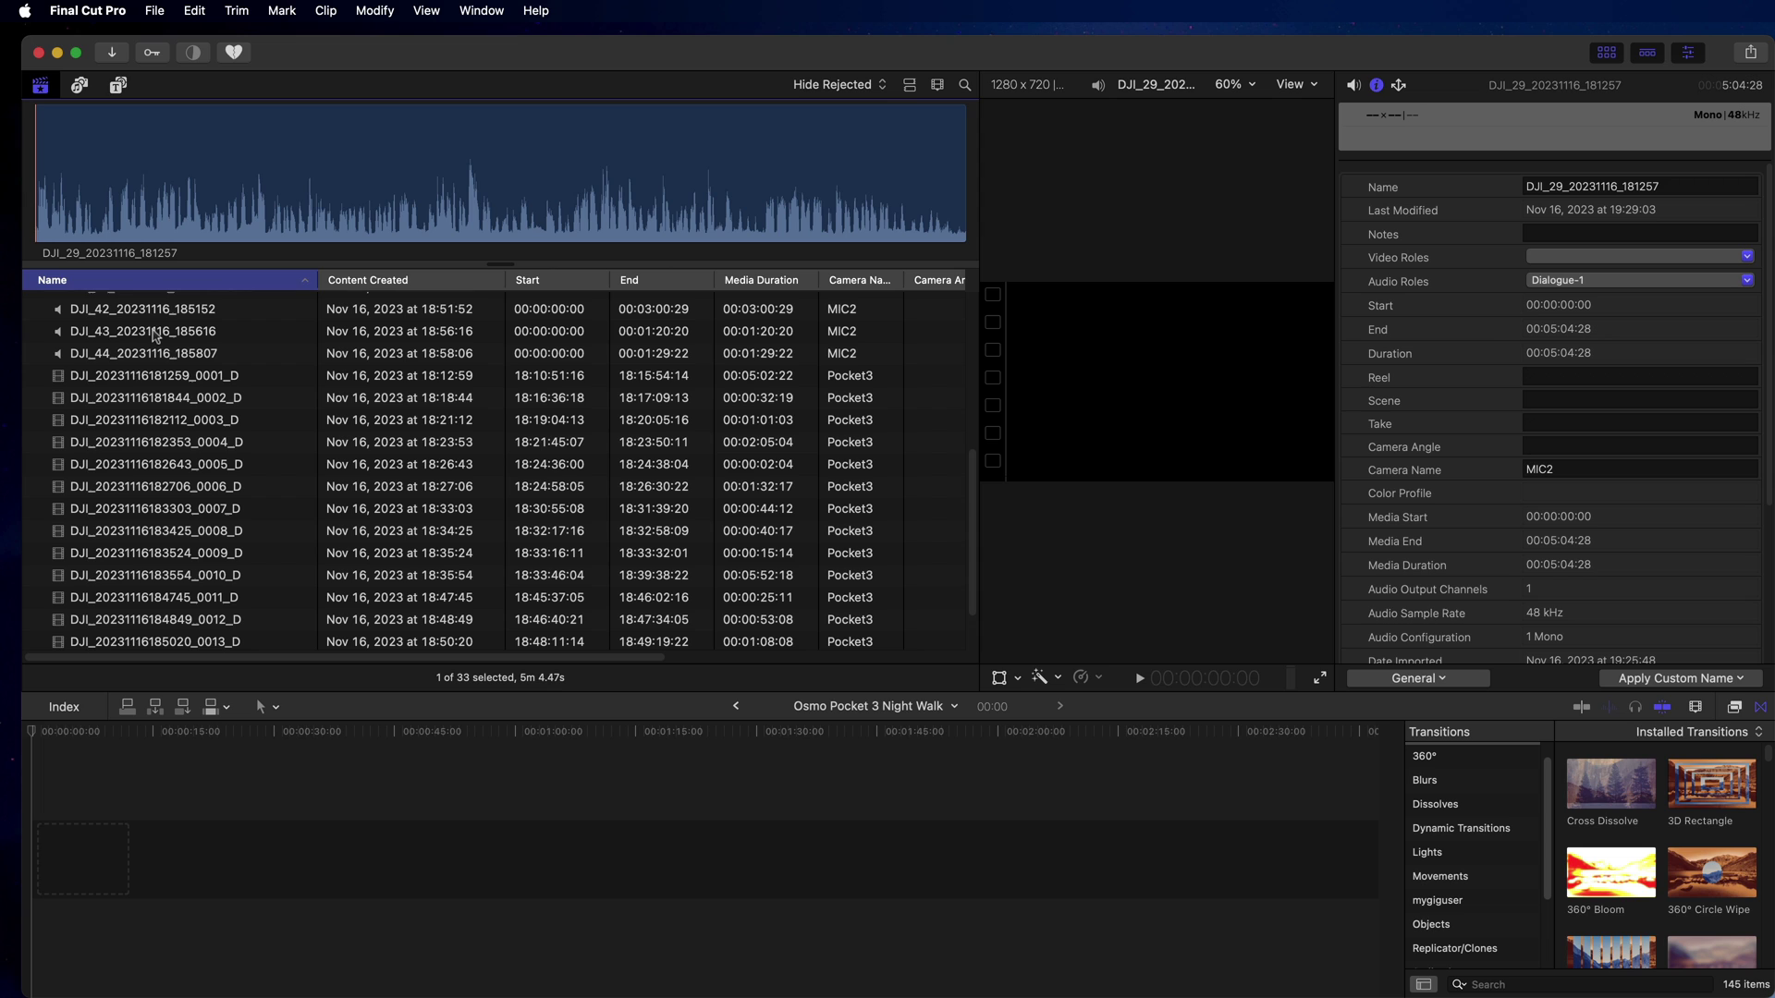
pyautogui.keyDown('super'); pyautogui.click(179, 378); pyautogui.keyUp('super')
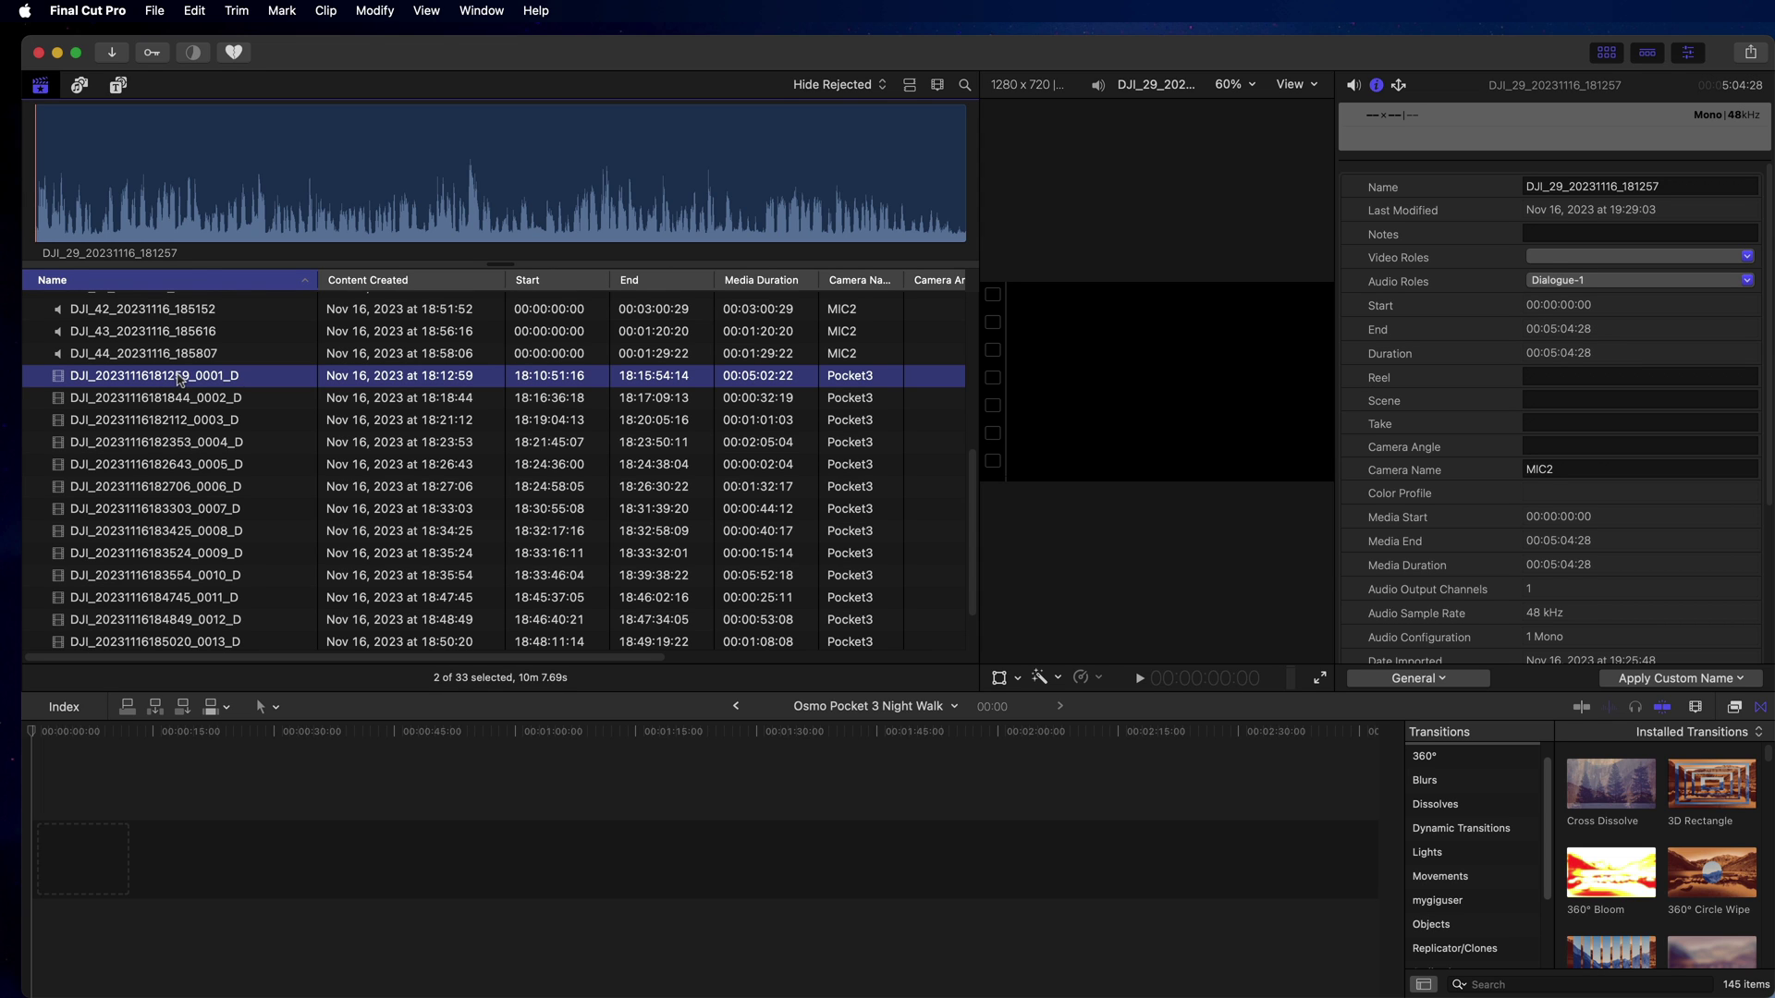
pyautogui.rightClick(180, 378)
pyautogui.click(242, 425)
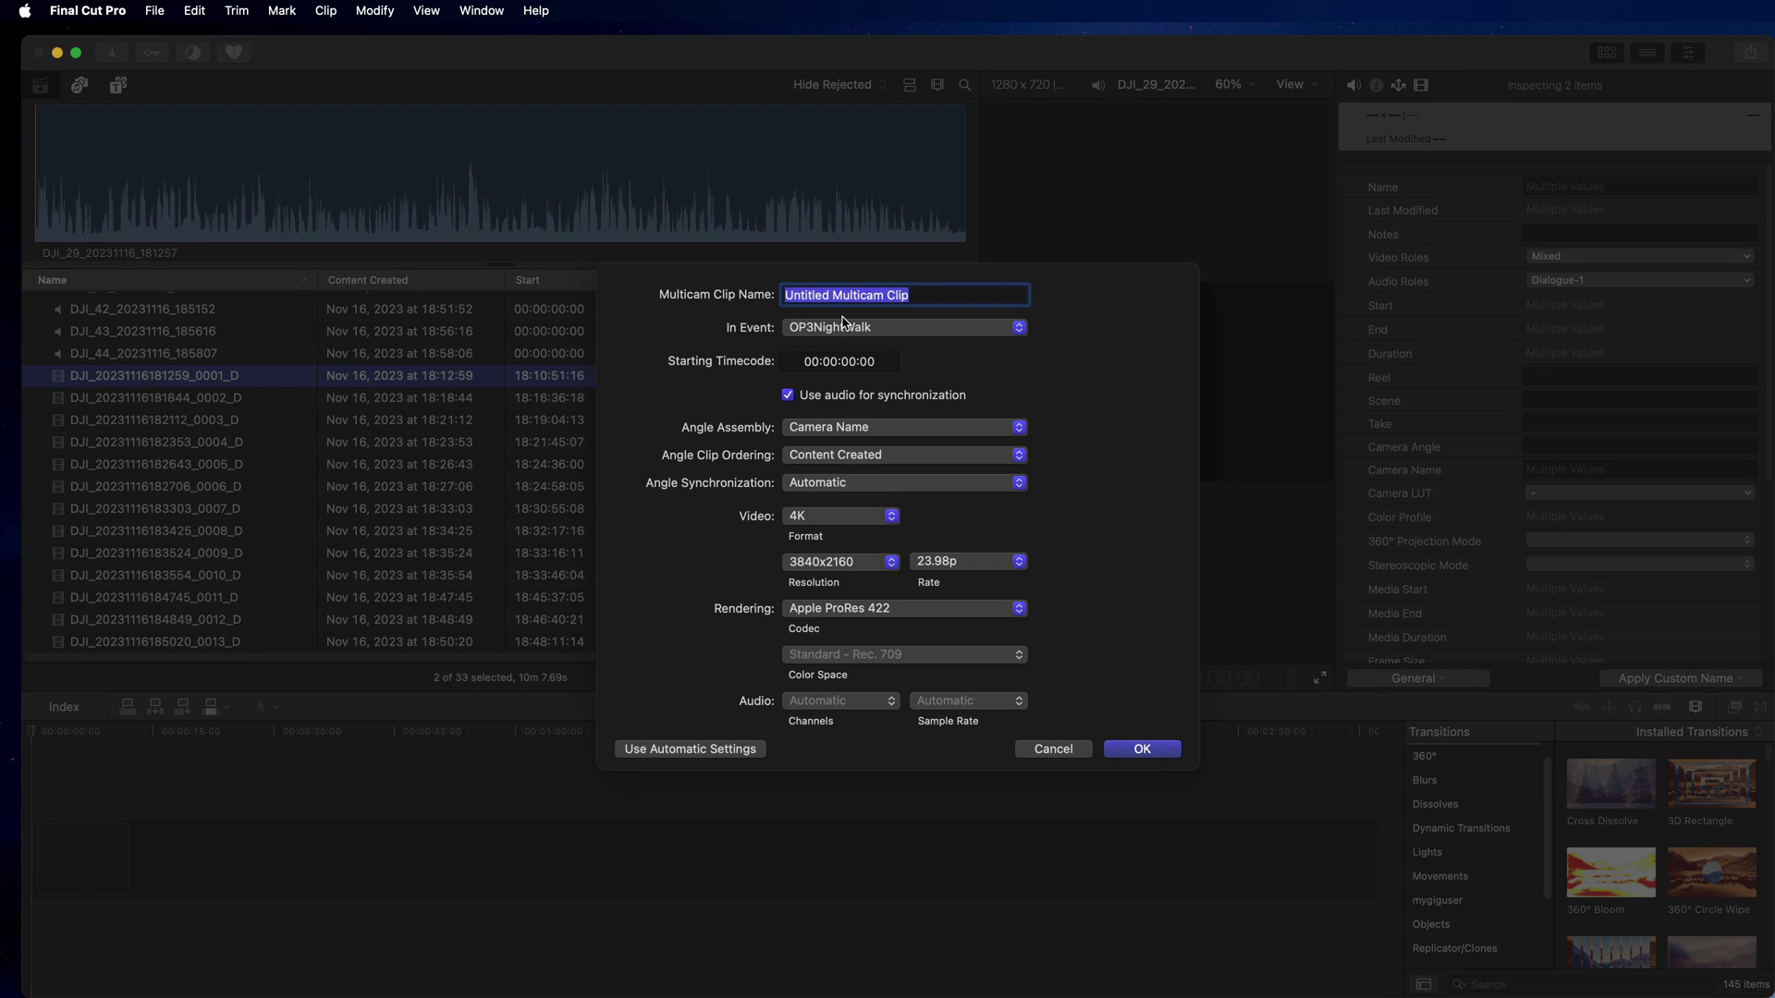
pyautogui.write('C1')
pyautogui.click(1143, 750)
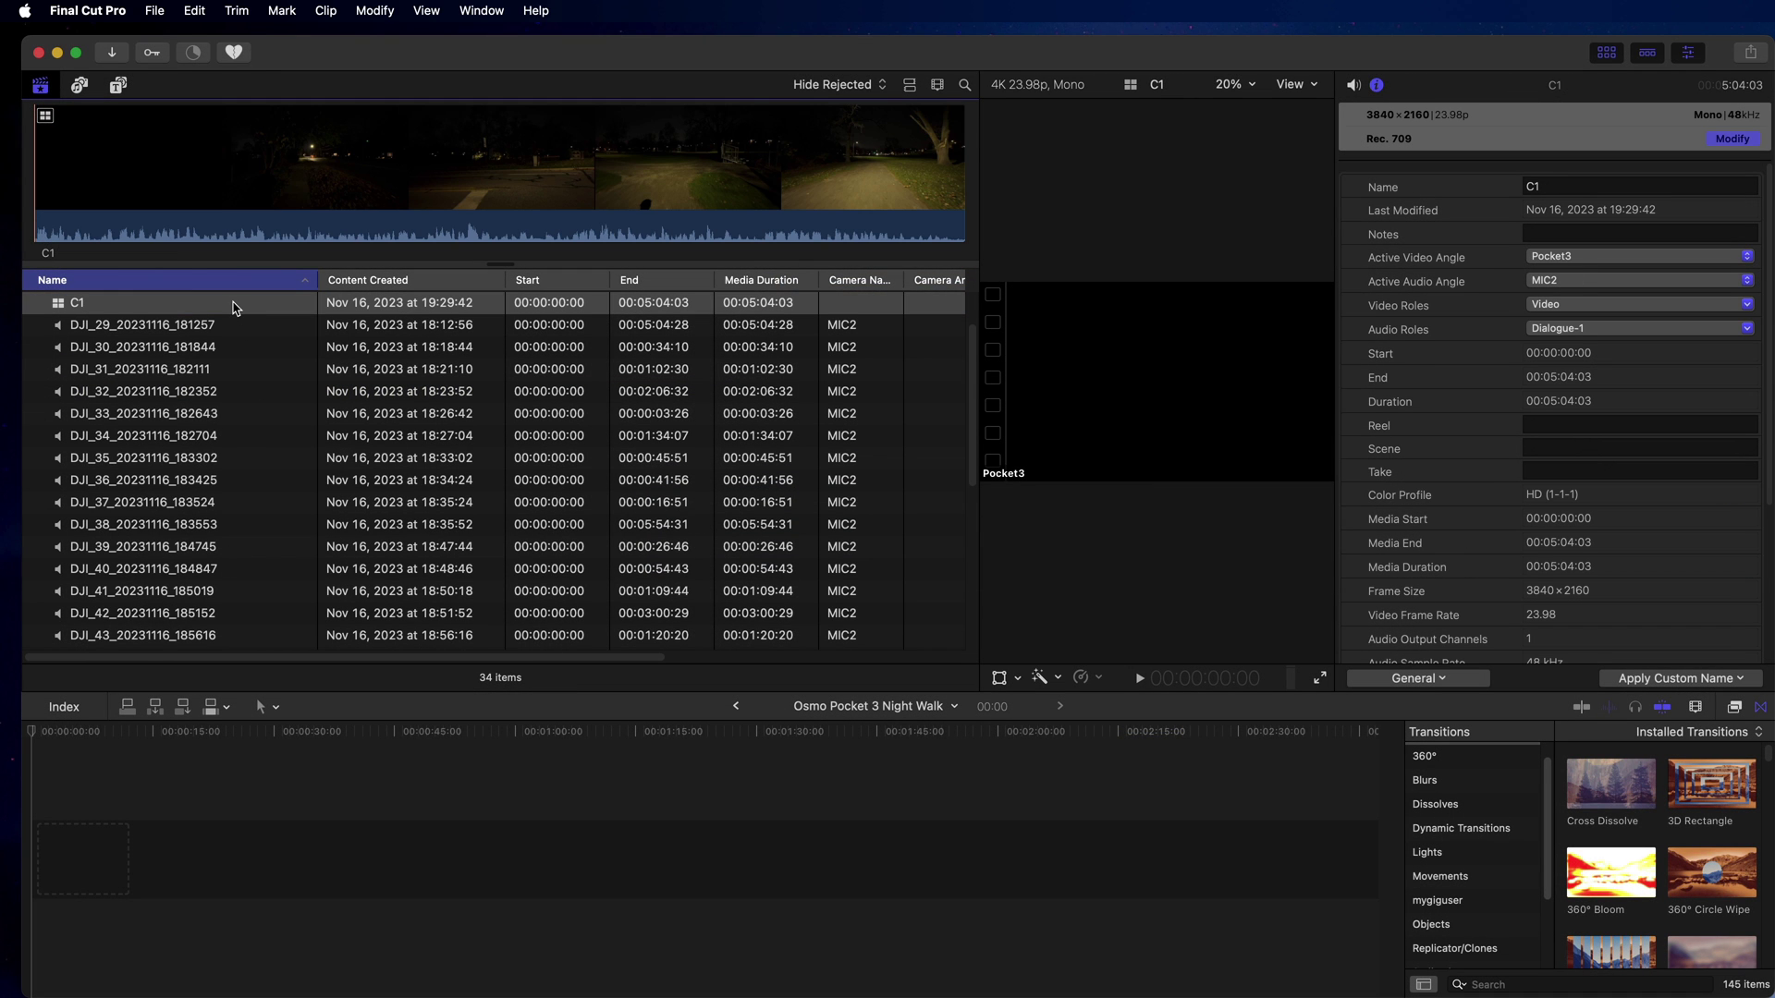
# - Place C1 in the Osmo Pocket 3 Night Walk timeline, confirming Pocket3 video and MIC2 audio angles
pyautogui.moveTo(79, 308); pyautogui.dragTo(93, 849)
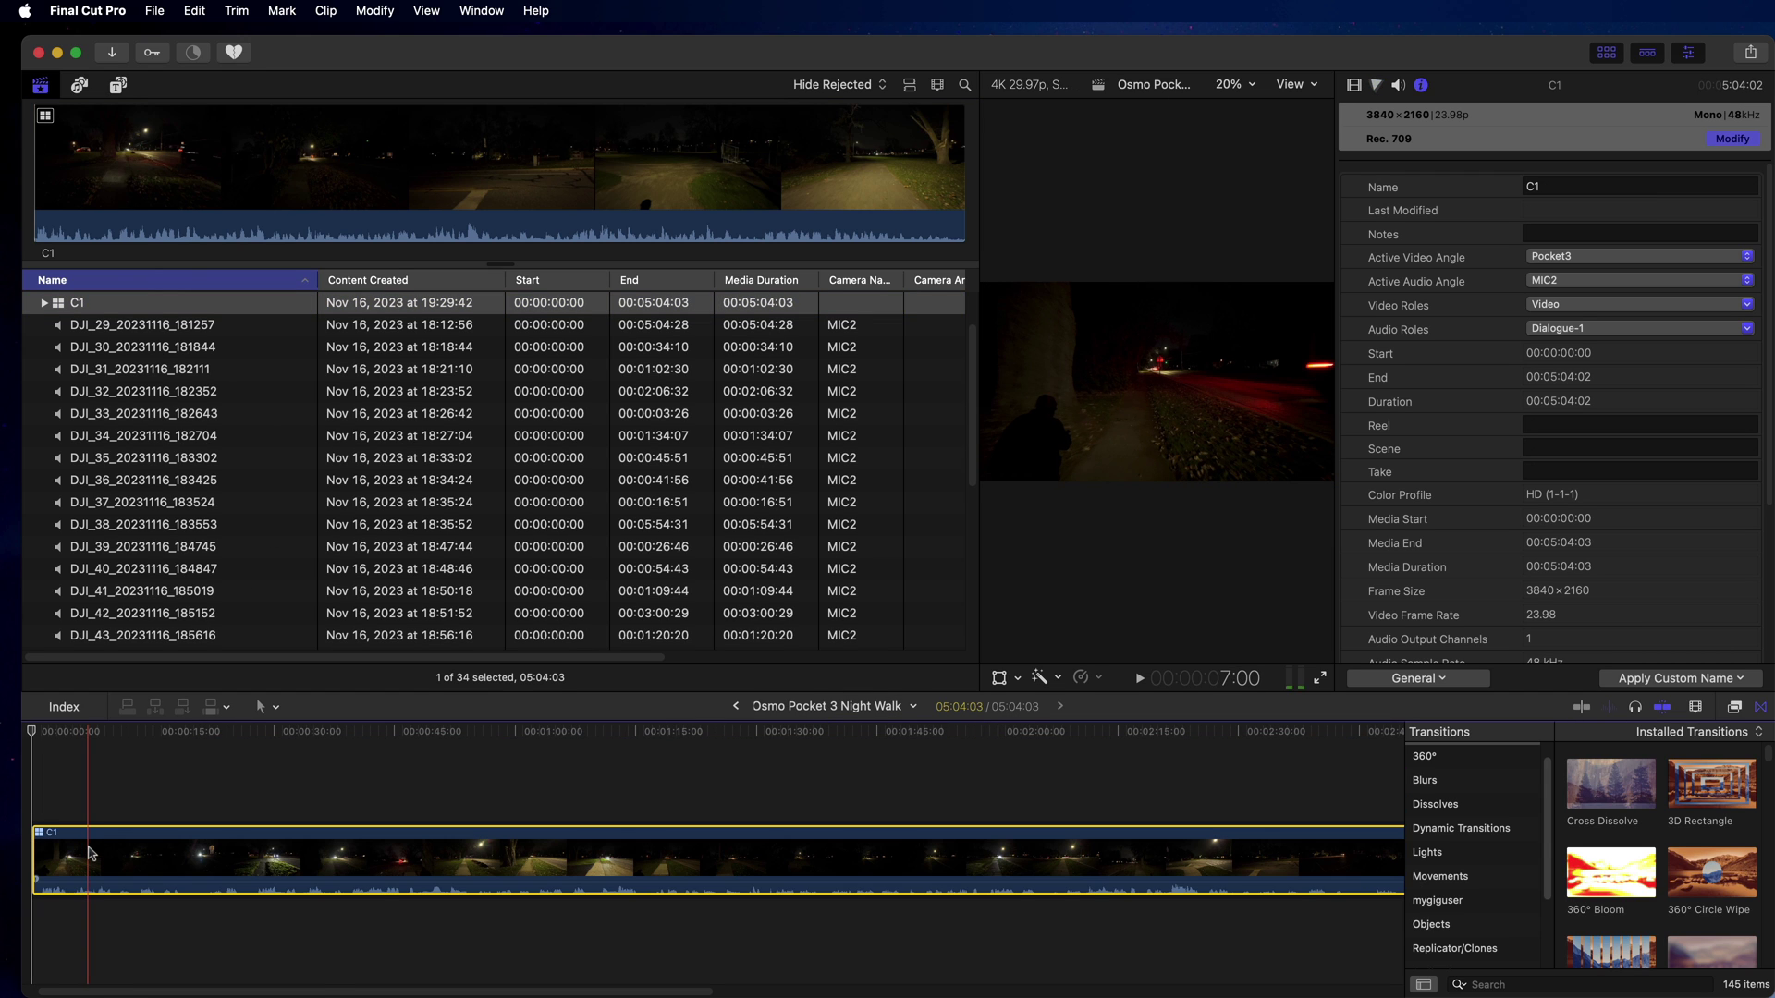
pyautogui.rightClick(90, 852)
pyautogui.moveTo(174, 860)
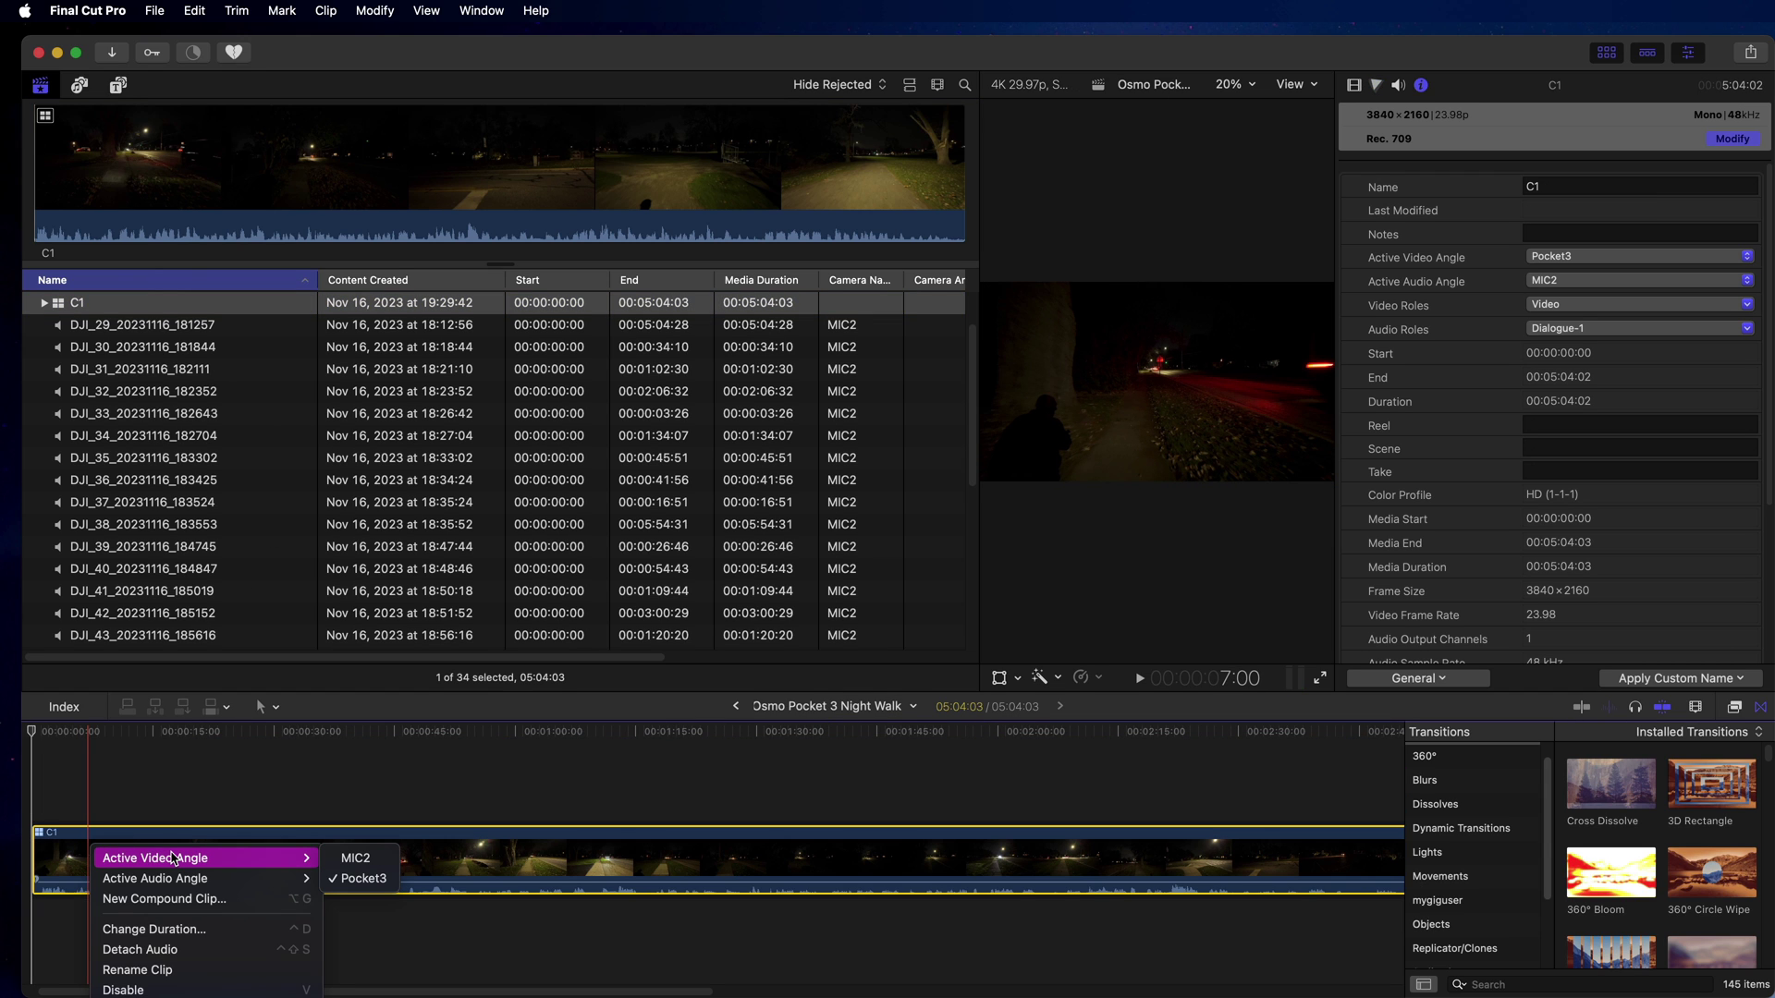
pyautogui.moveTo(239, 881)
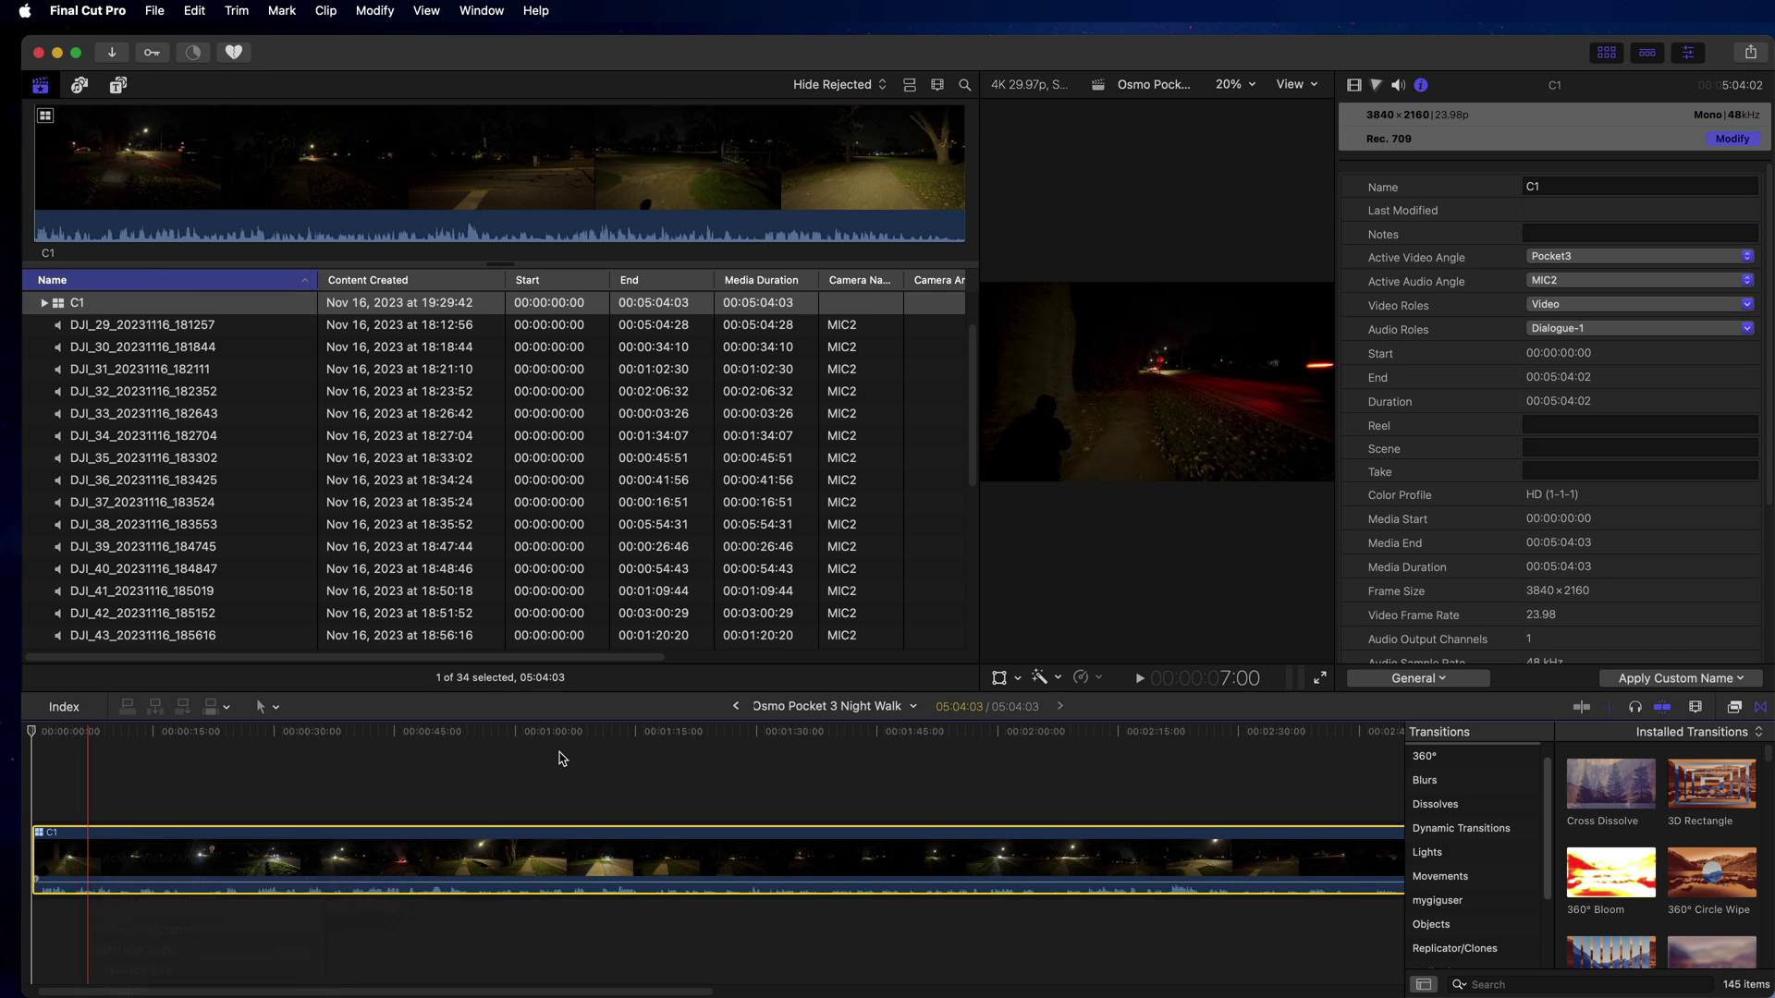
pyautogui.click(564, 758)
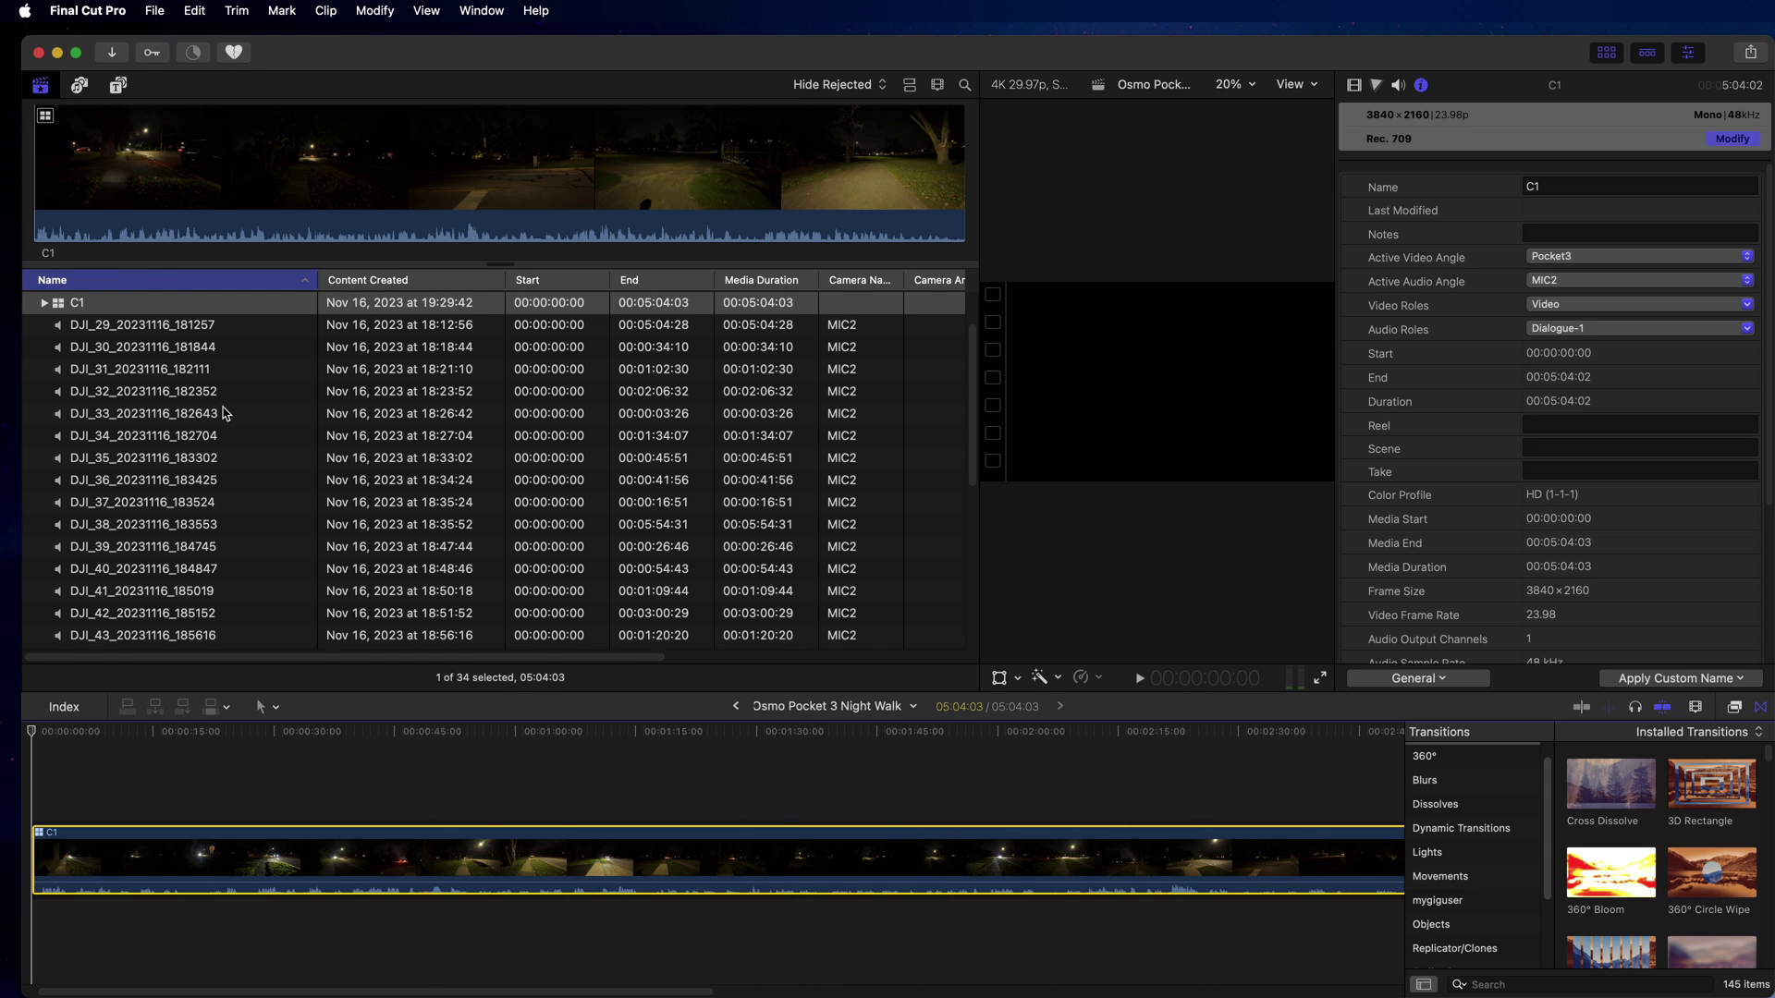
# - Combine DJI_30_20231116_181844 and the _0002_D Pocket3 clip into a multicam clip named C2
pyautogui.scroll(1, 228, 414)
pyautogui.scroll(2, 227, 414)
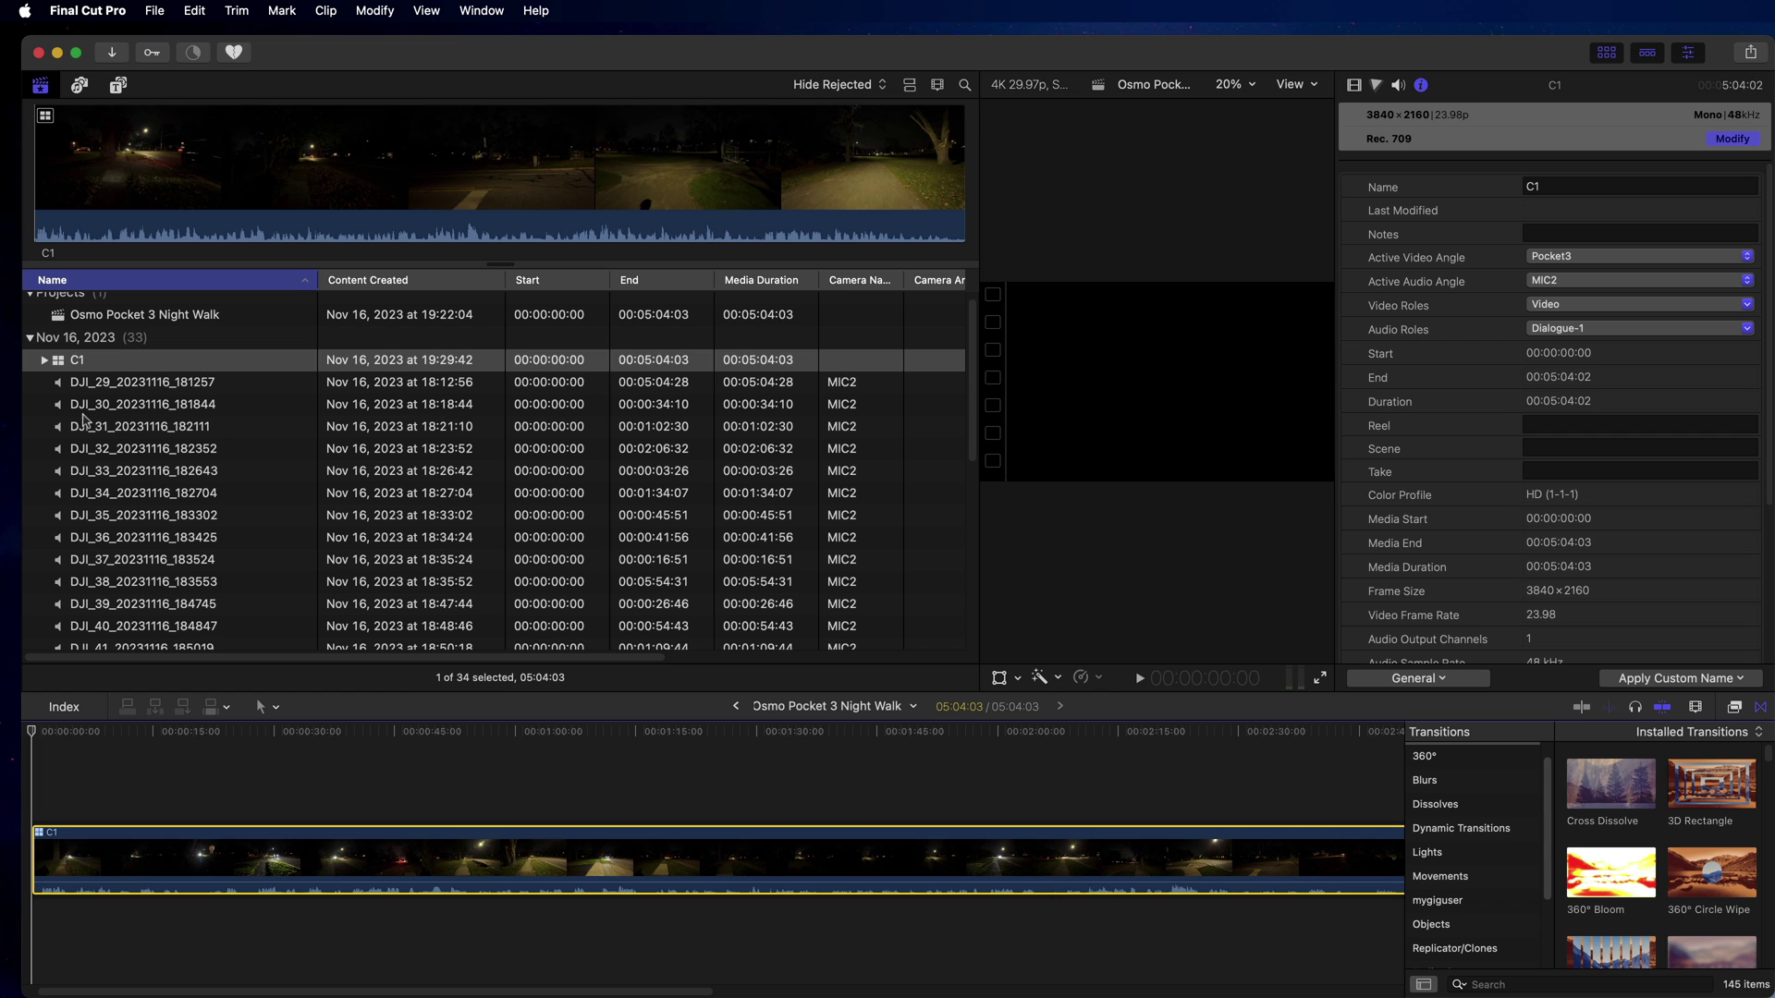
pyautogui.click(174, 407)
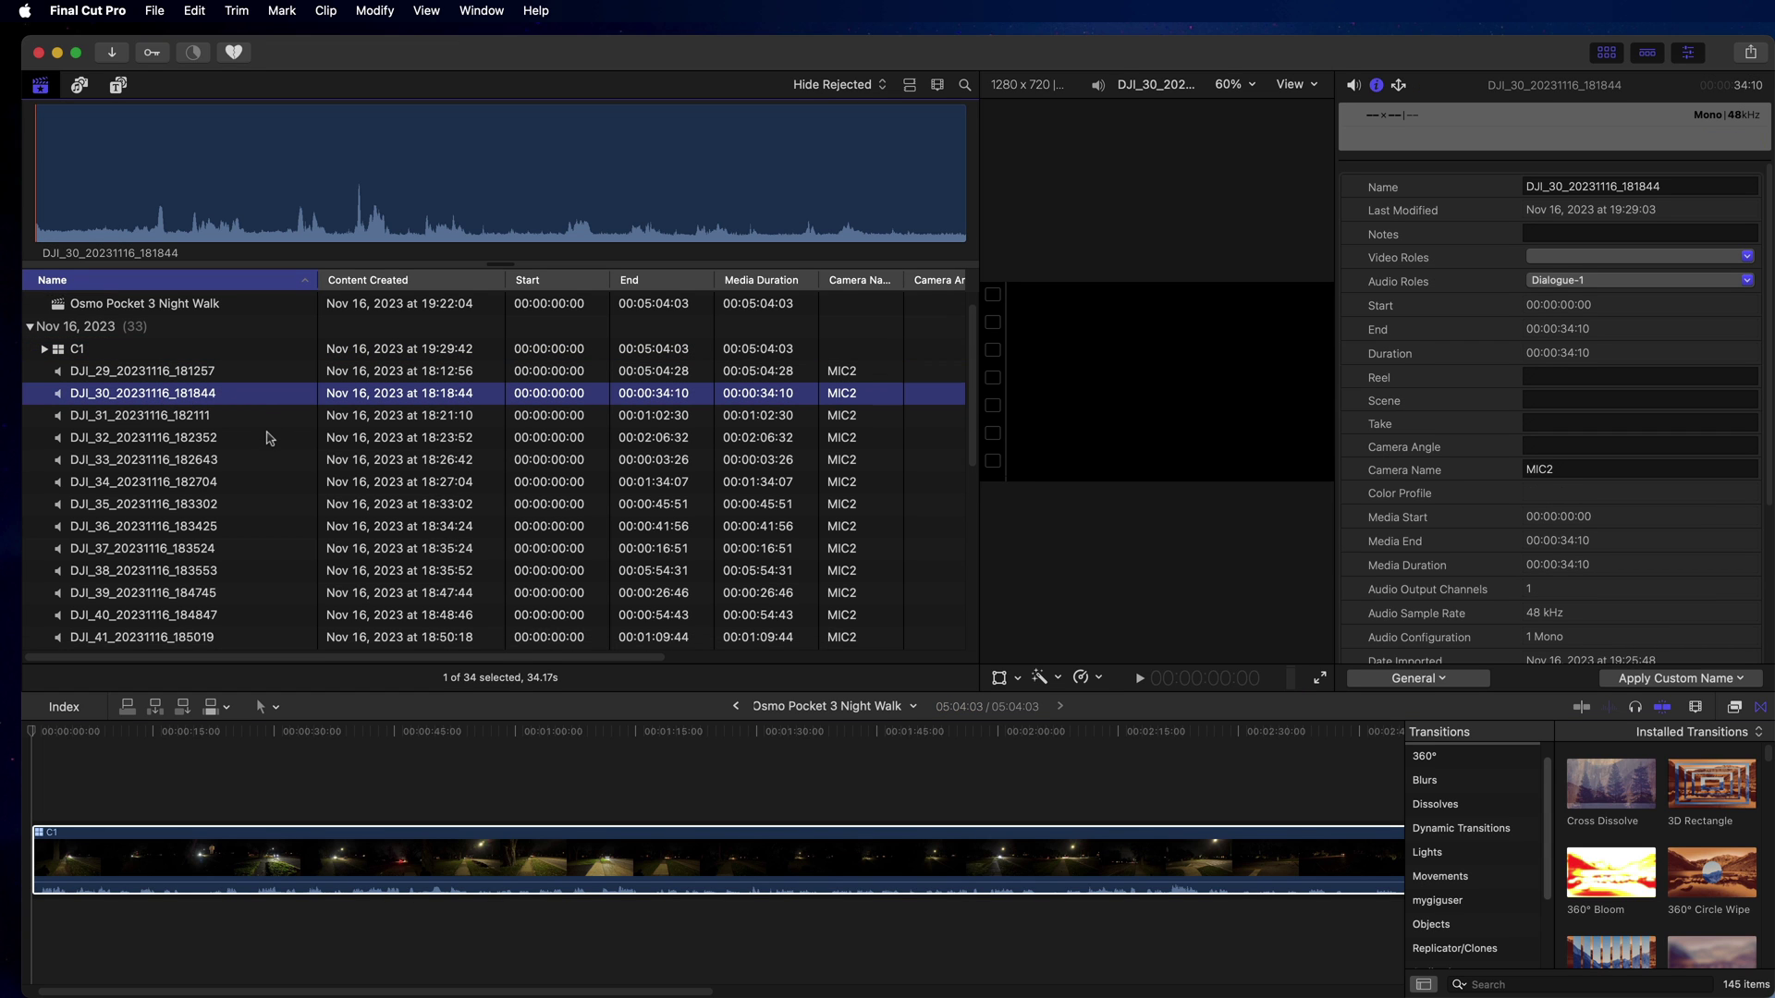
pyautogui.scroll(-4, 269, 438)
pyautogui.scroll(-2, 269, 438)
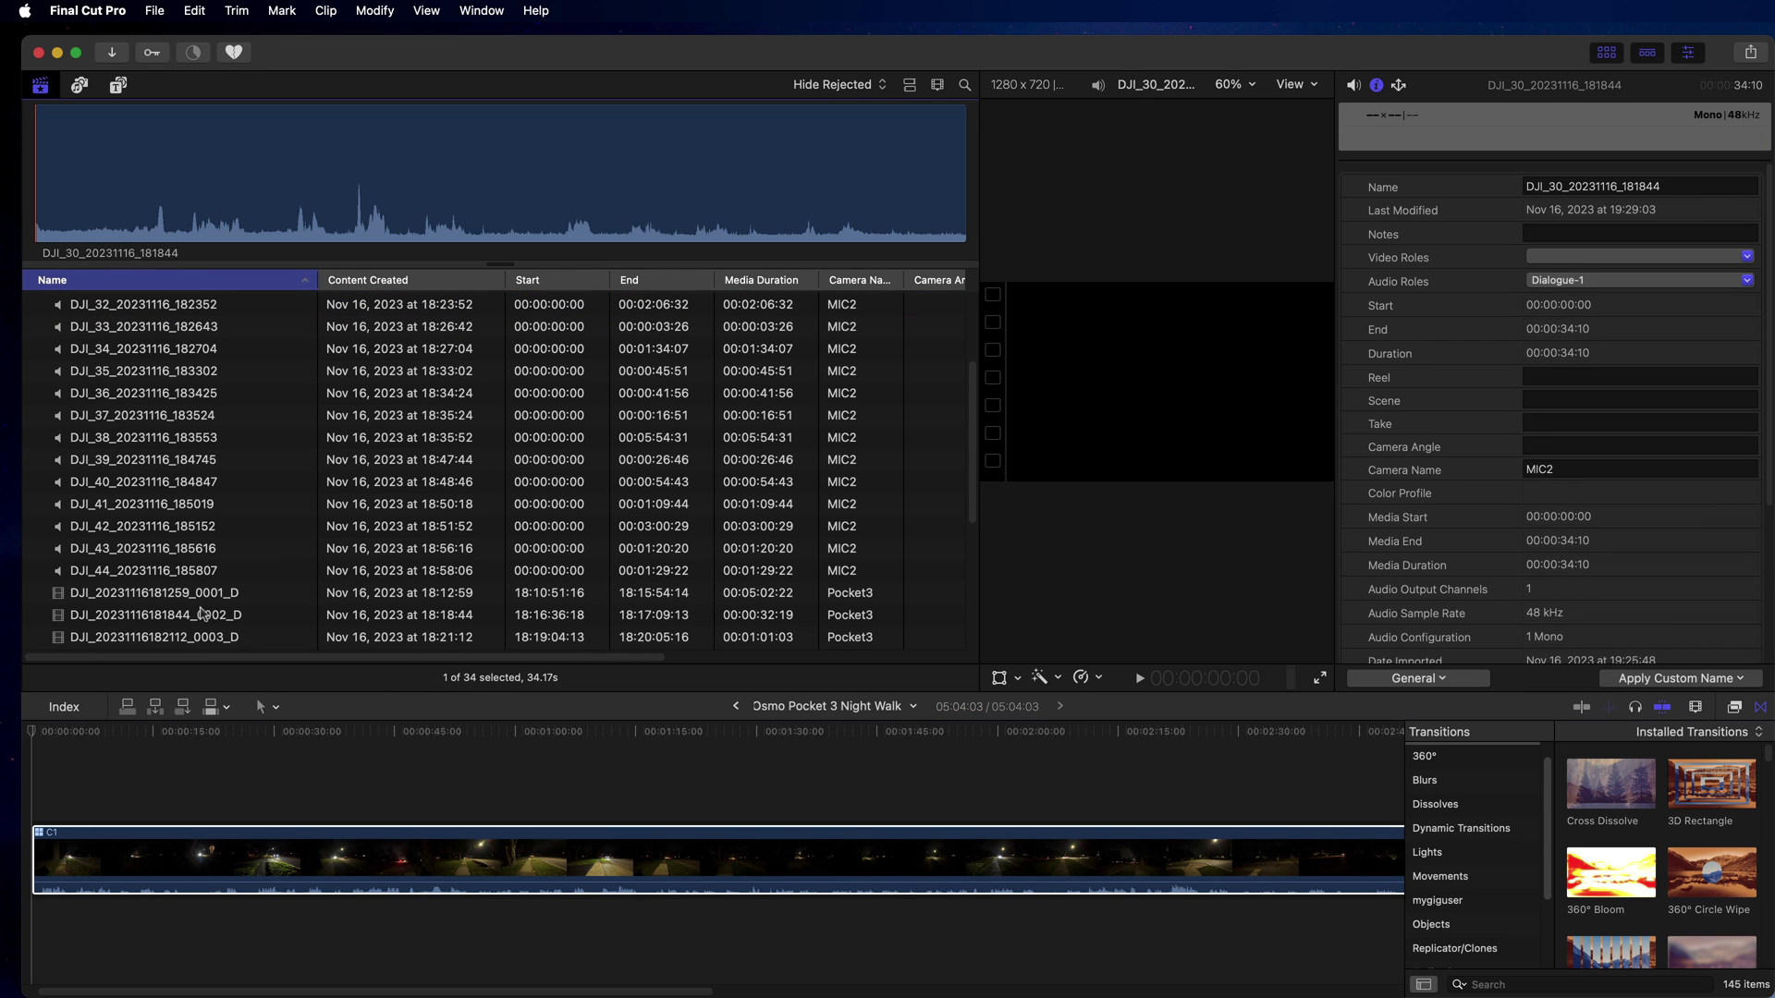
pyautogui.keyDown('super'); pyautogui.click(203, 615); pyautogui.keyUp('super')
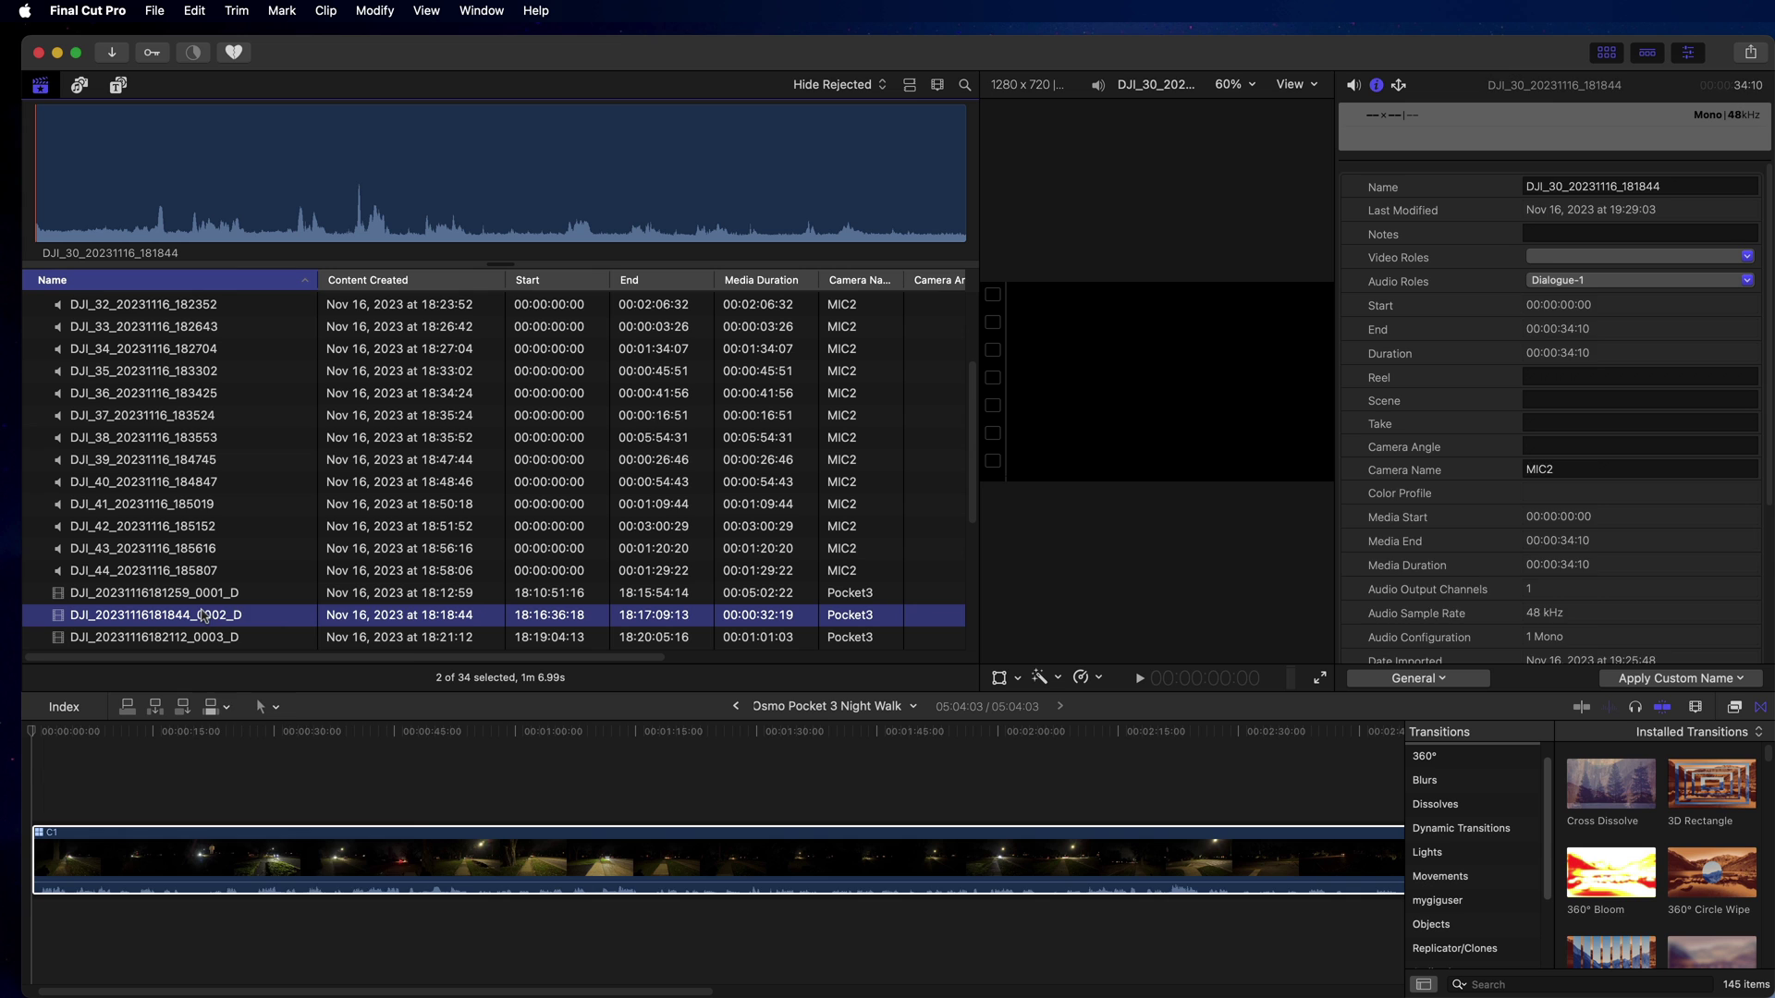
pyautogui.rightClick(203, 615)
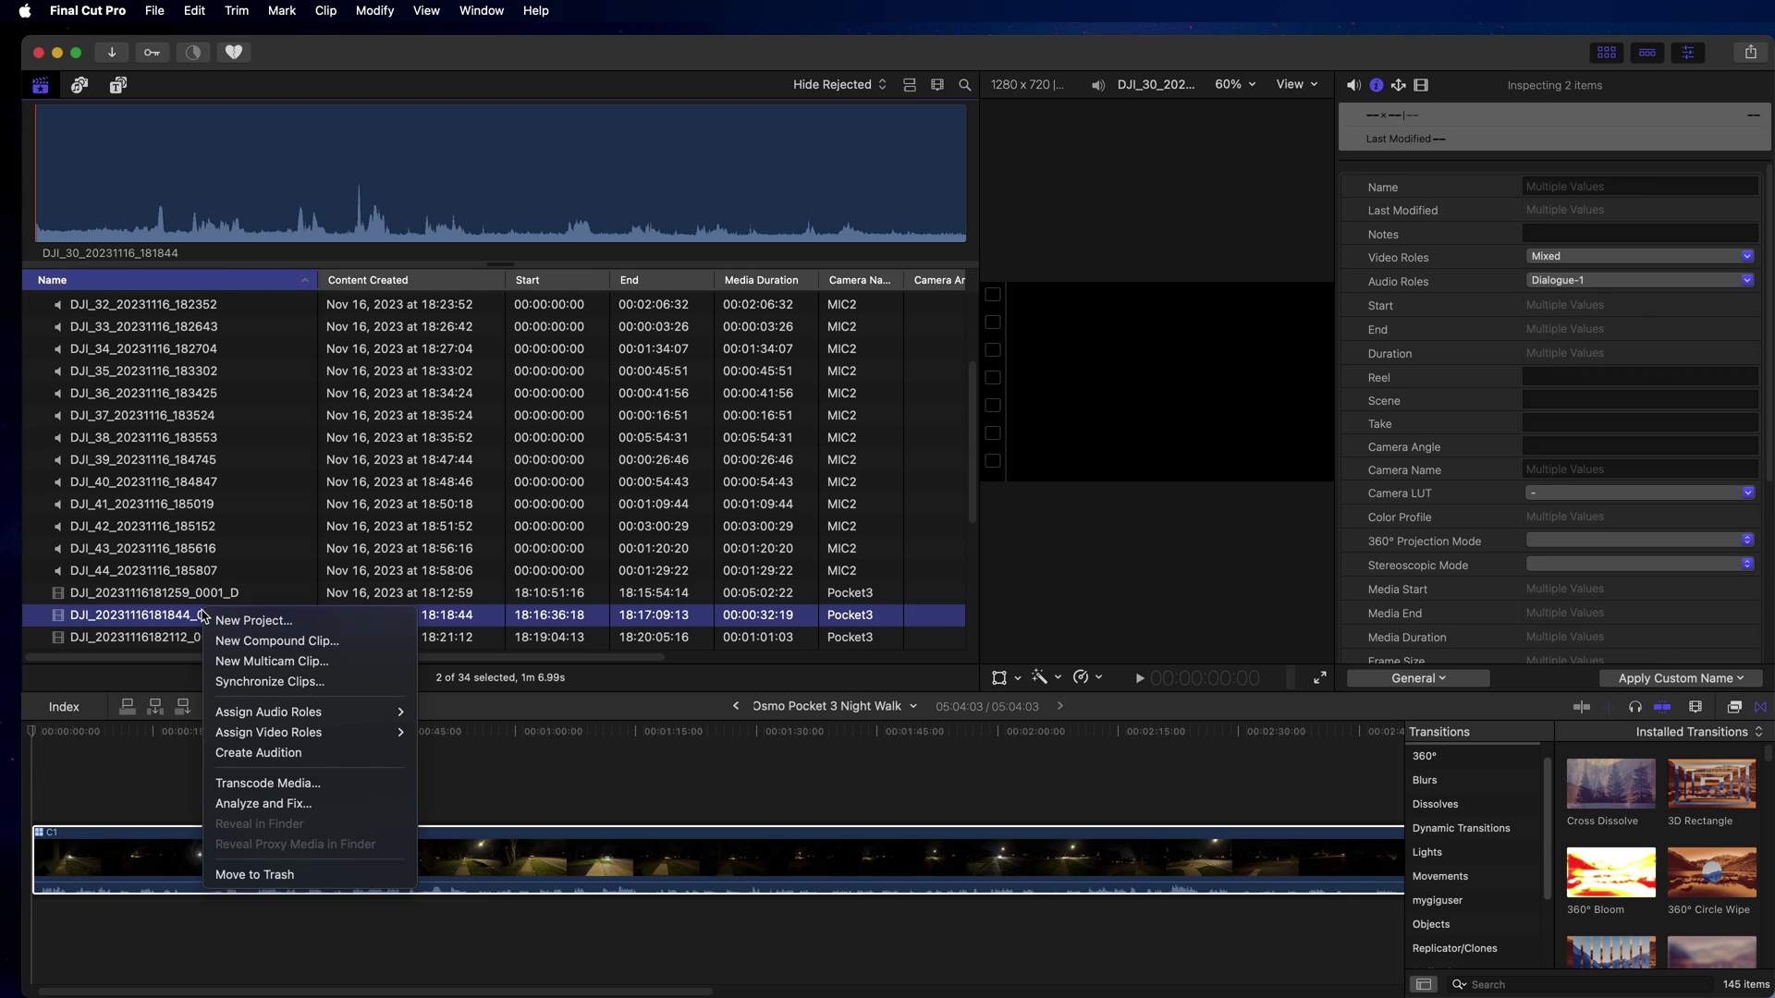
pyautogui.click(246, 662)
pyautogui.write('C2')
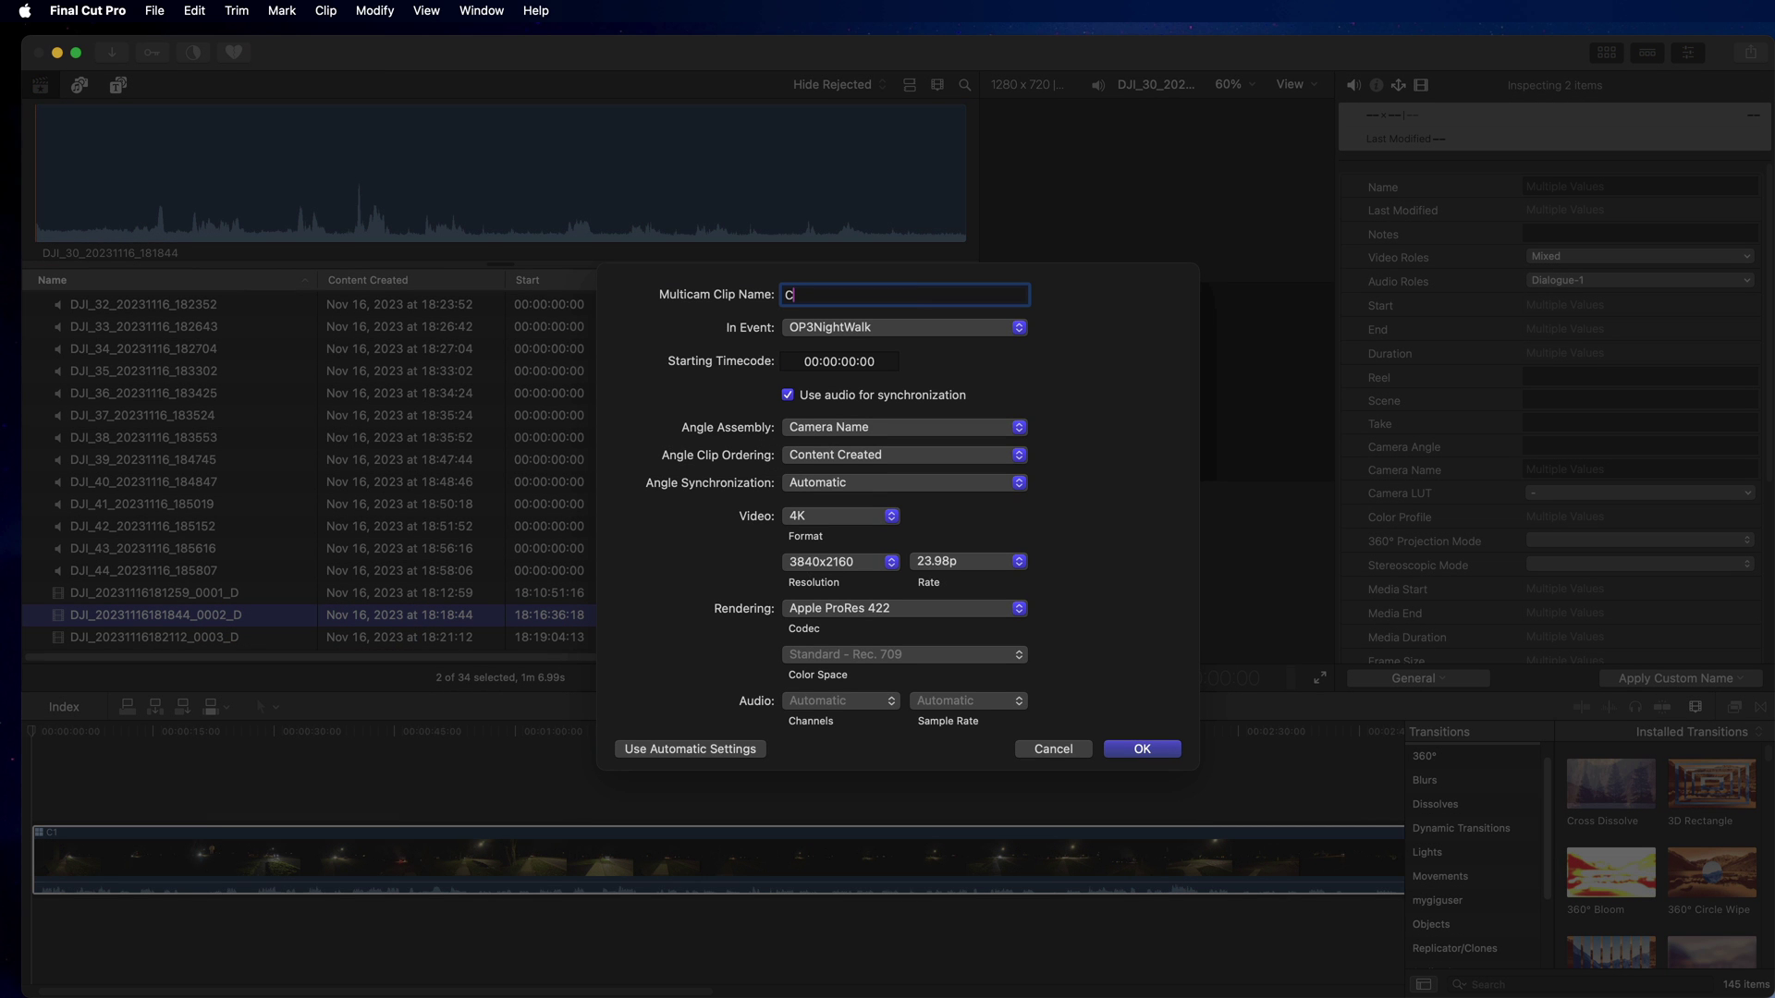
pyautogui.click(1141, 750)
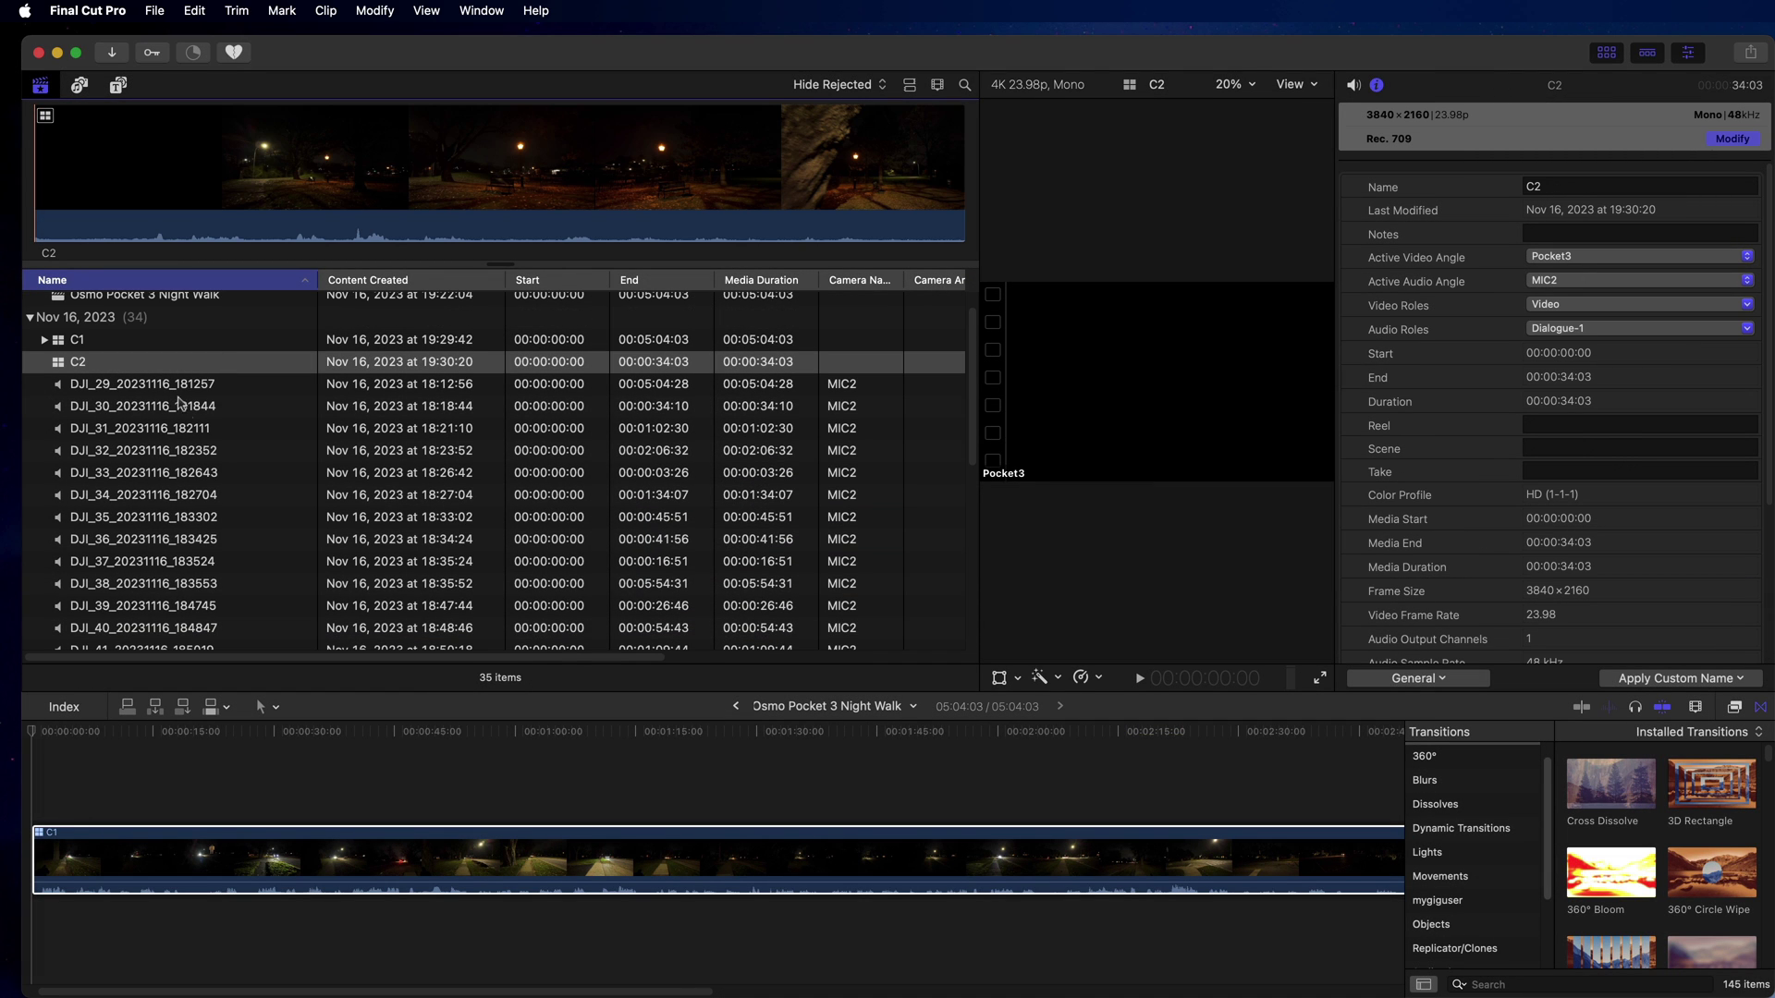
# - Combine DJI_31_20231116_182111 and the _0003_D Pocket3 clip into a multicam clip named C3
pyautogui.click(177, 430)
pyautogui.scroll(-5, 261, 504)
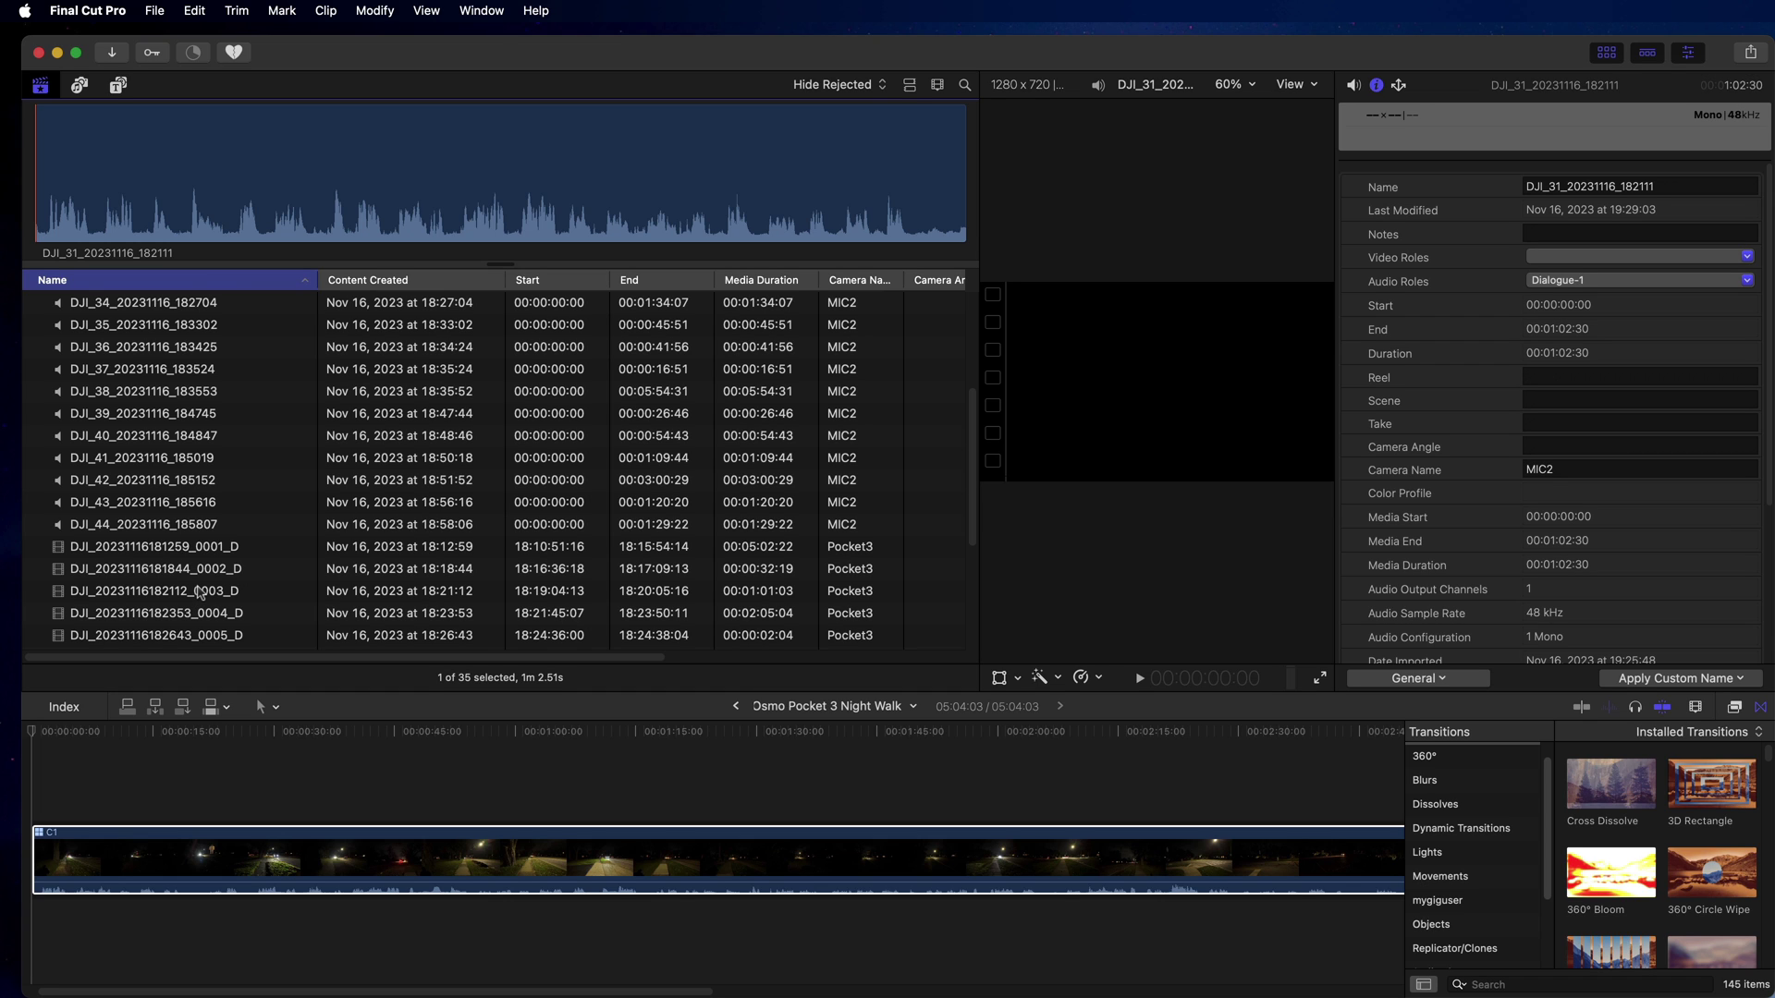
pyautogui.keyDown('super'); pyautogui.click(200, 592); pyautogui.keyUp('super')
pyautogui.rightClick(200, 591)
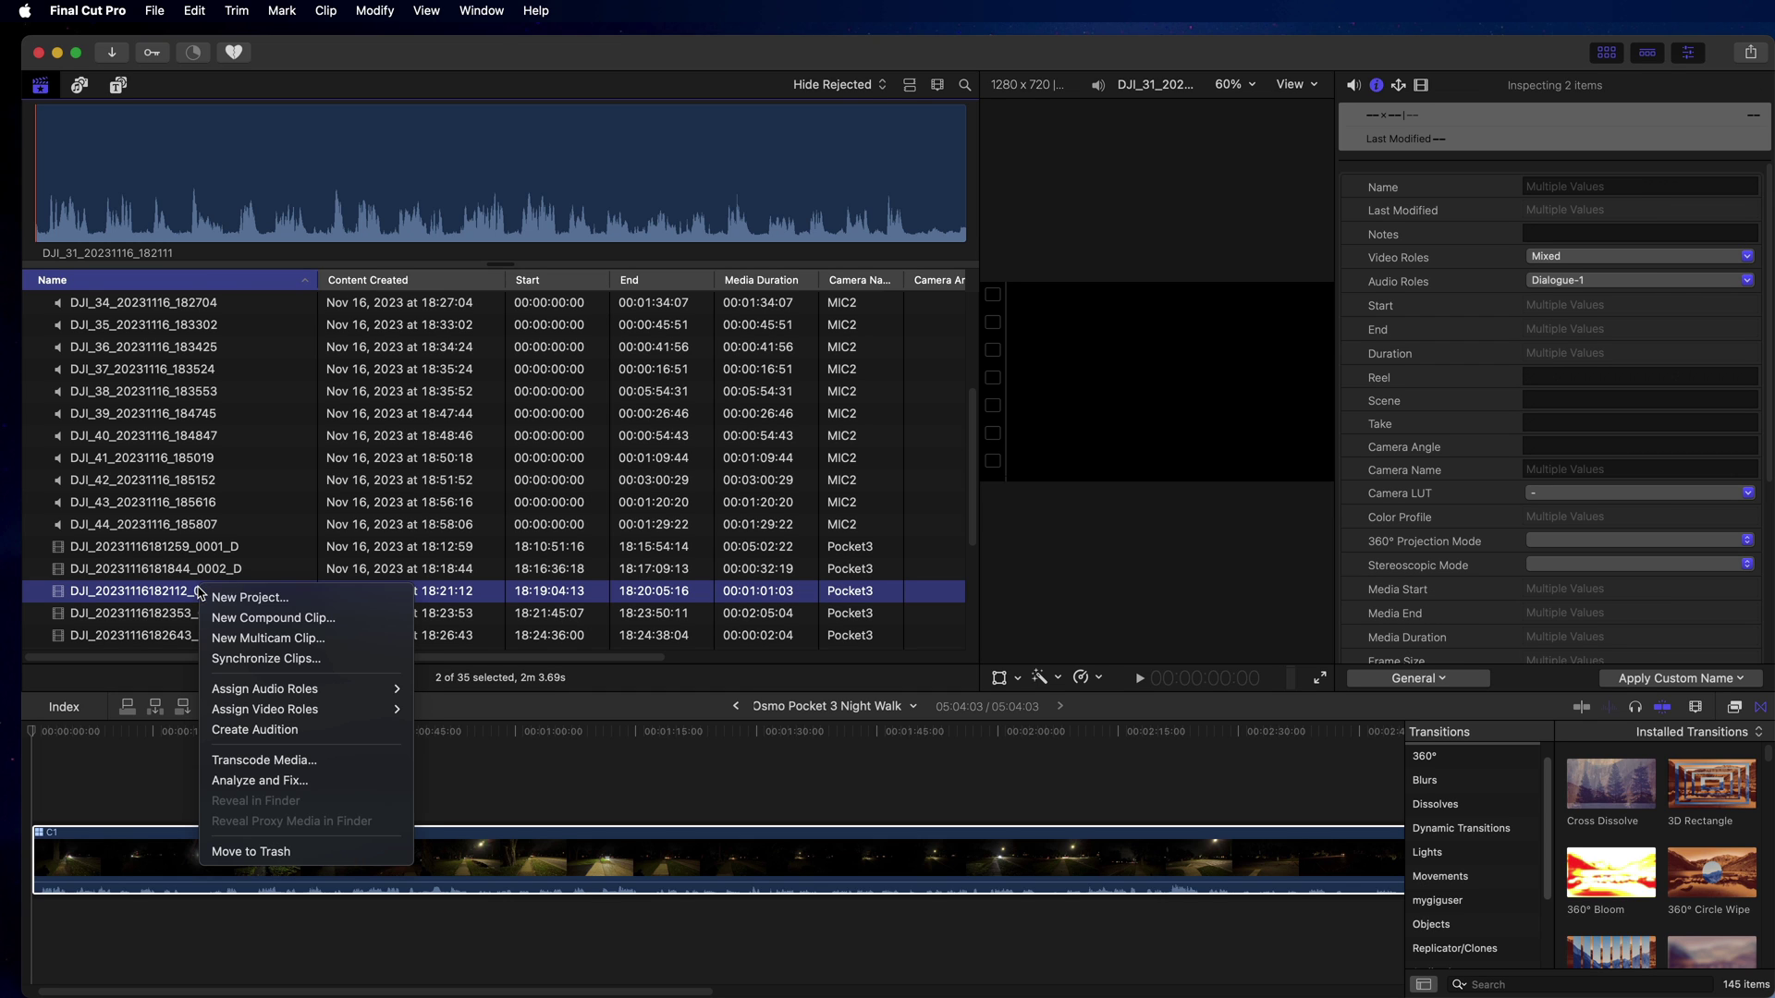
pyautogui.click(297, 639)
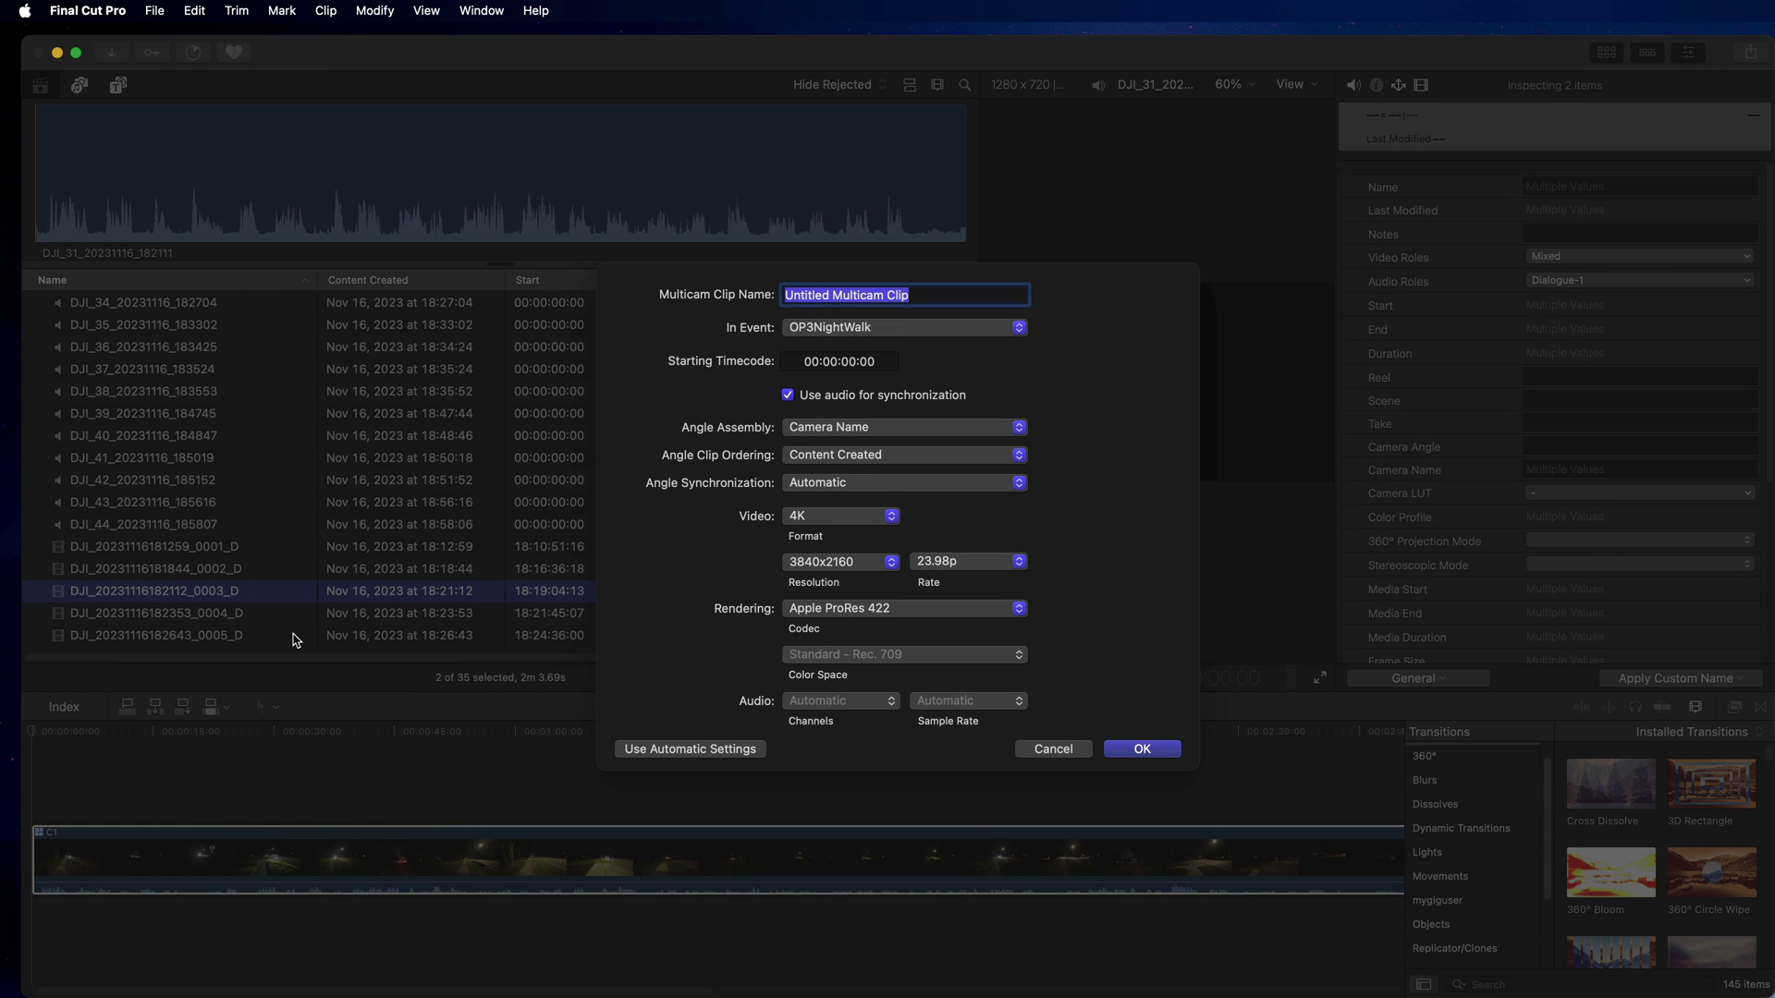
pyautogui.write('C3')
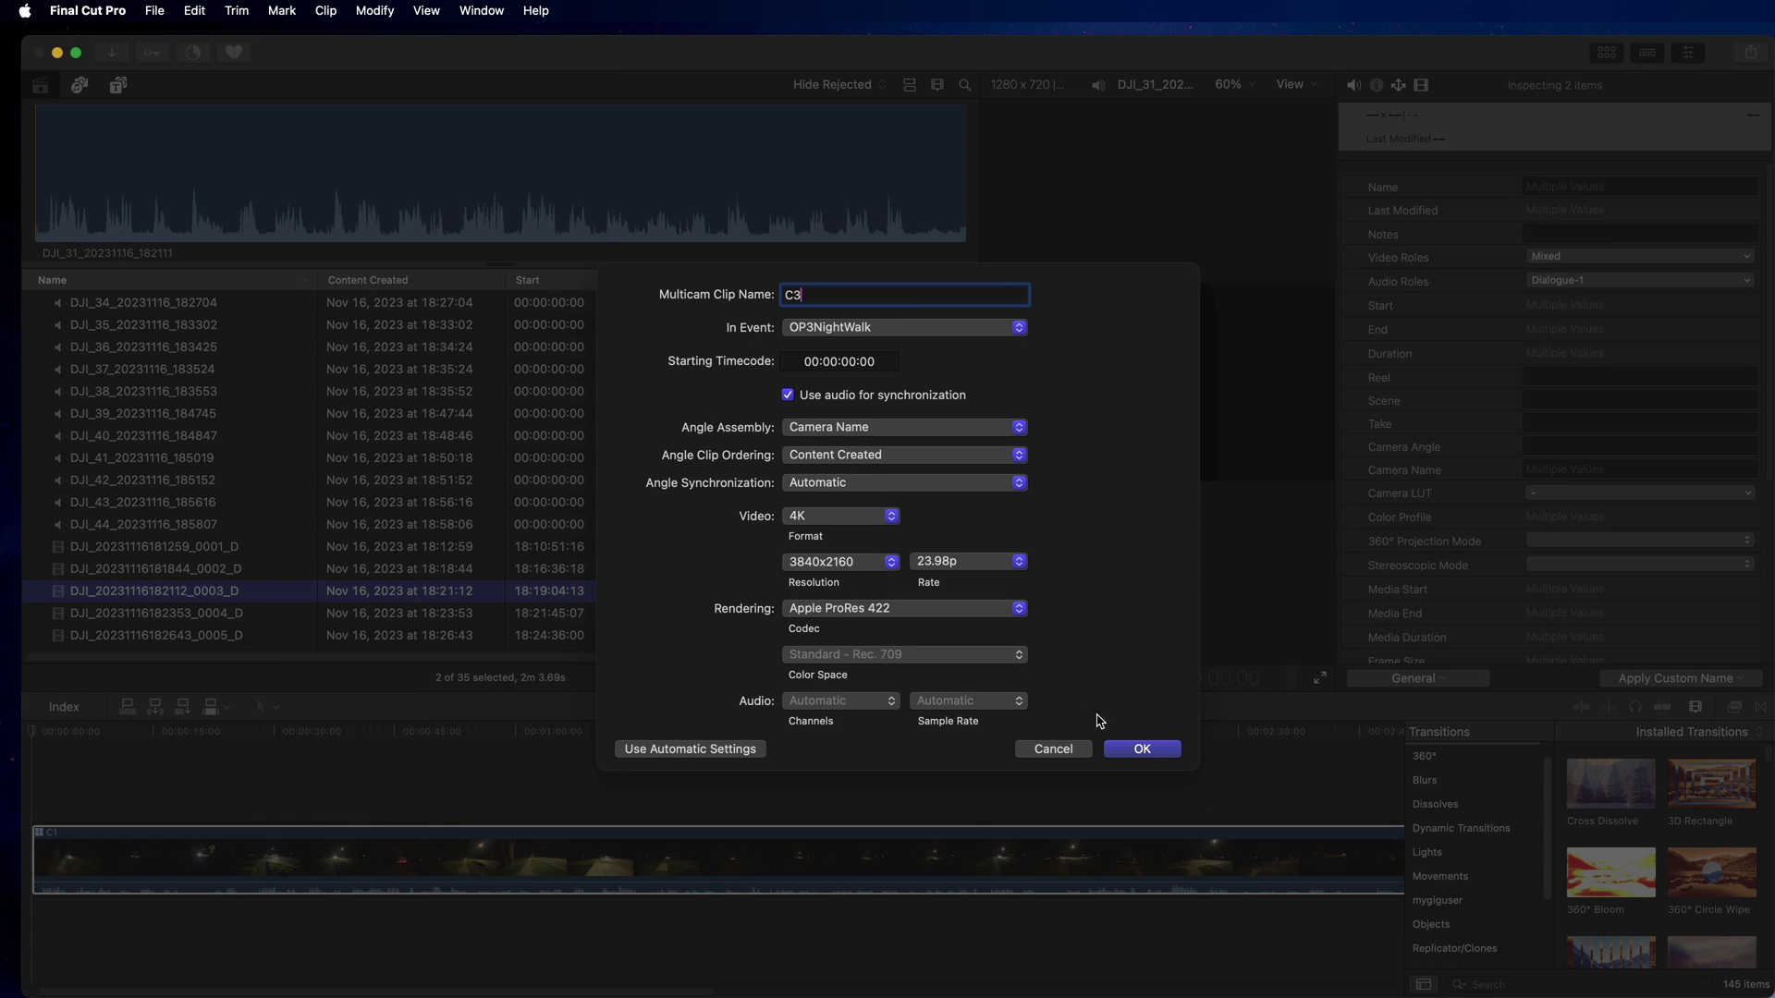
pyautogui.click(1133, 749)
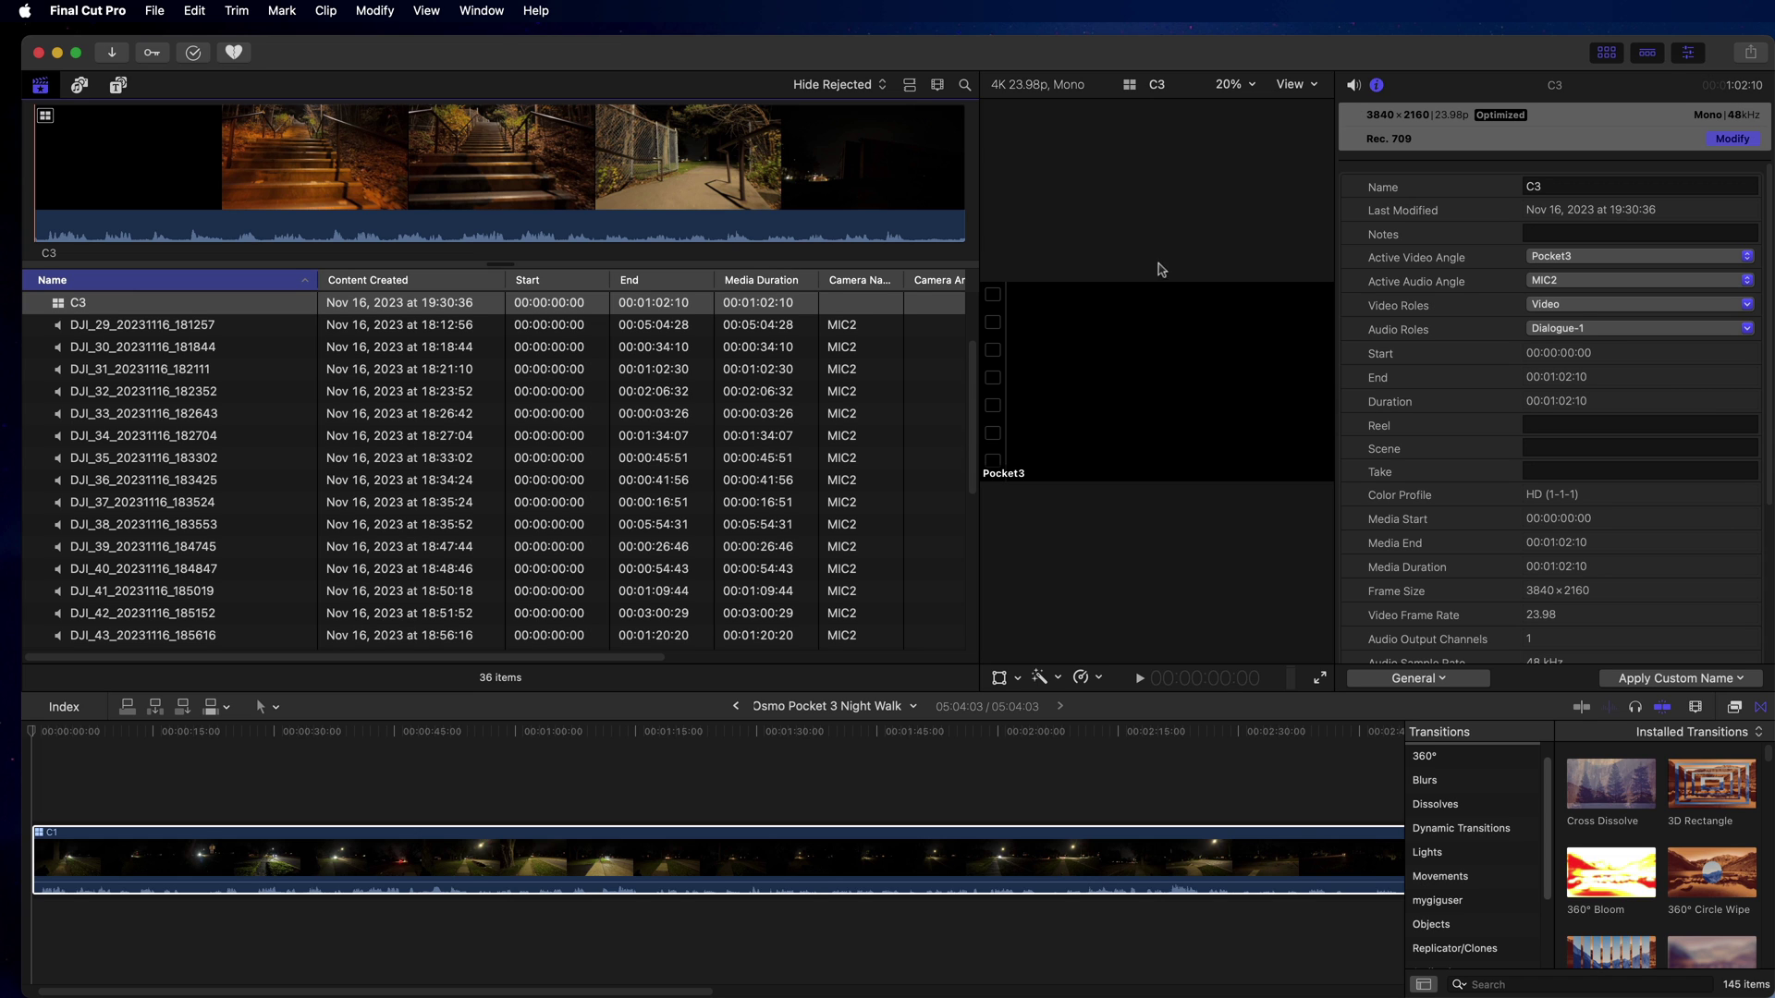
# - Show the About This Mac window from the Apple menu
pyautogui.click(26, 12)
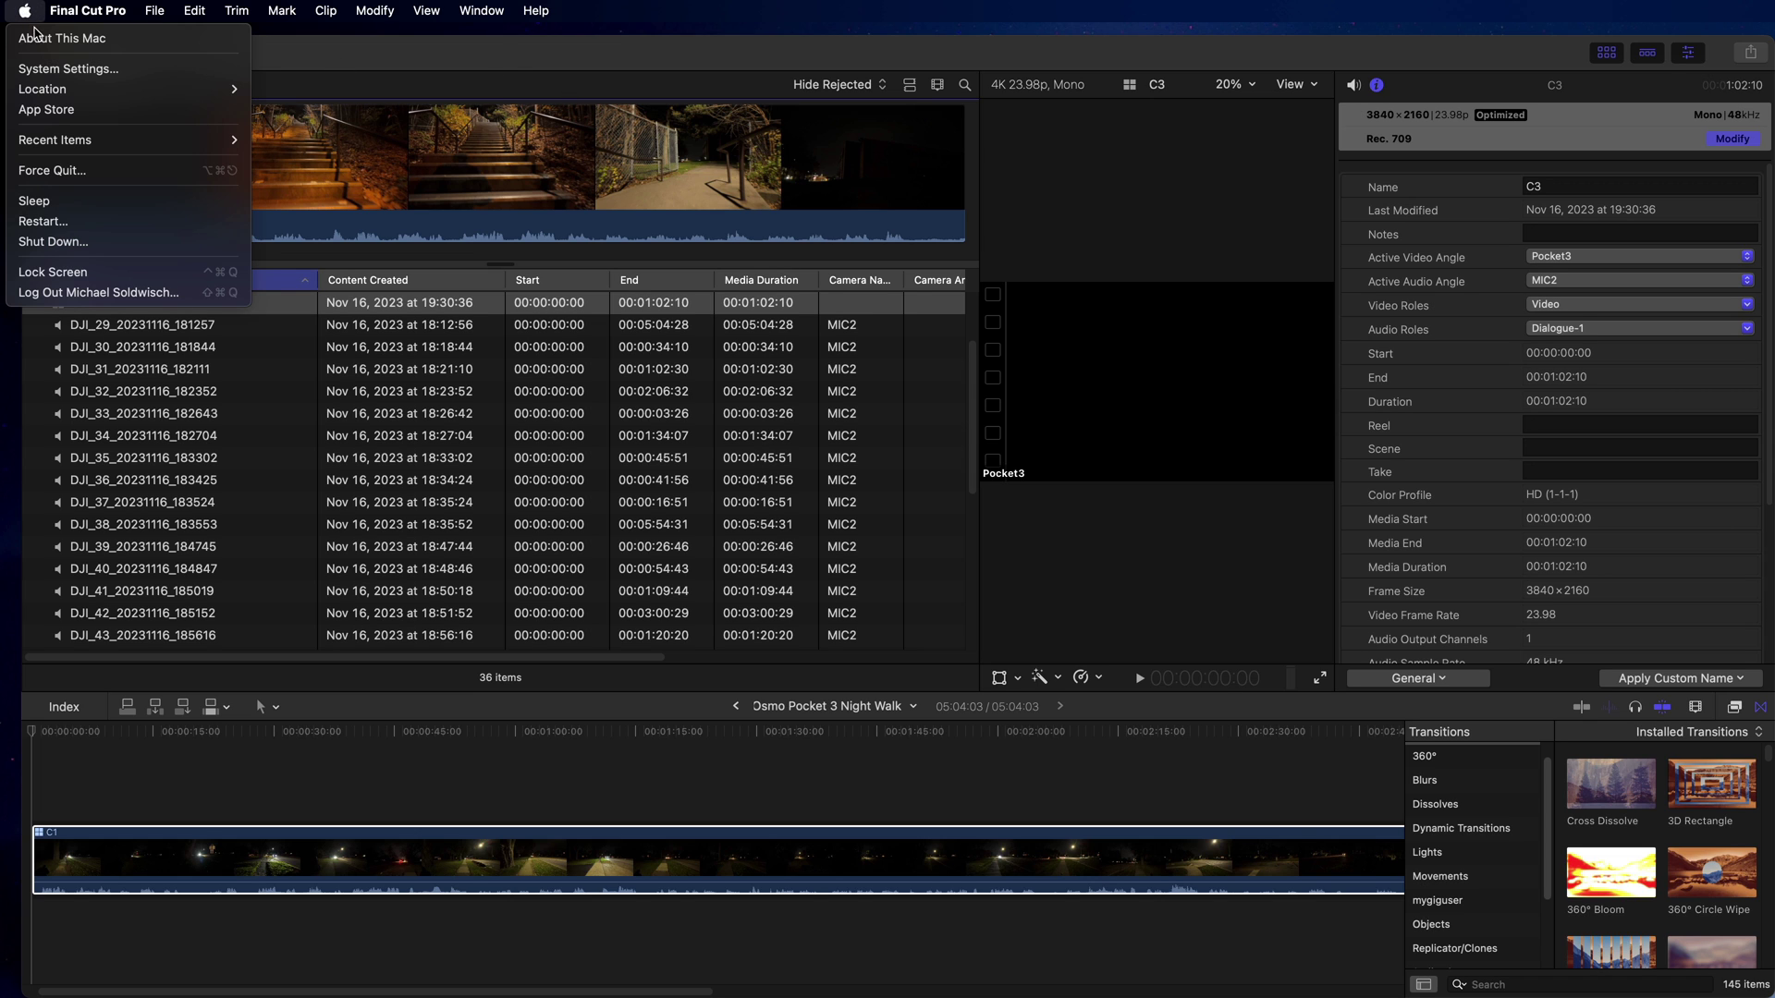
pyautogui.click(40, 38)
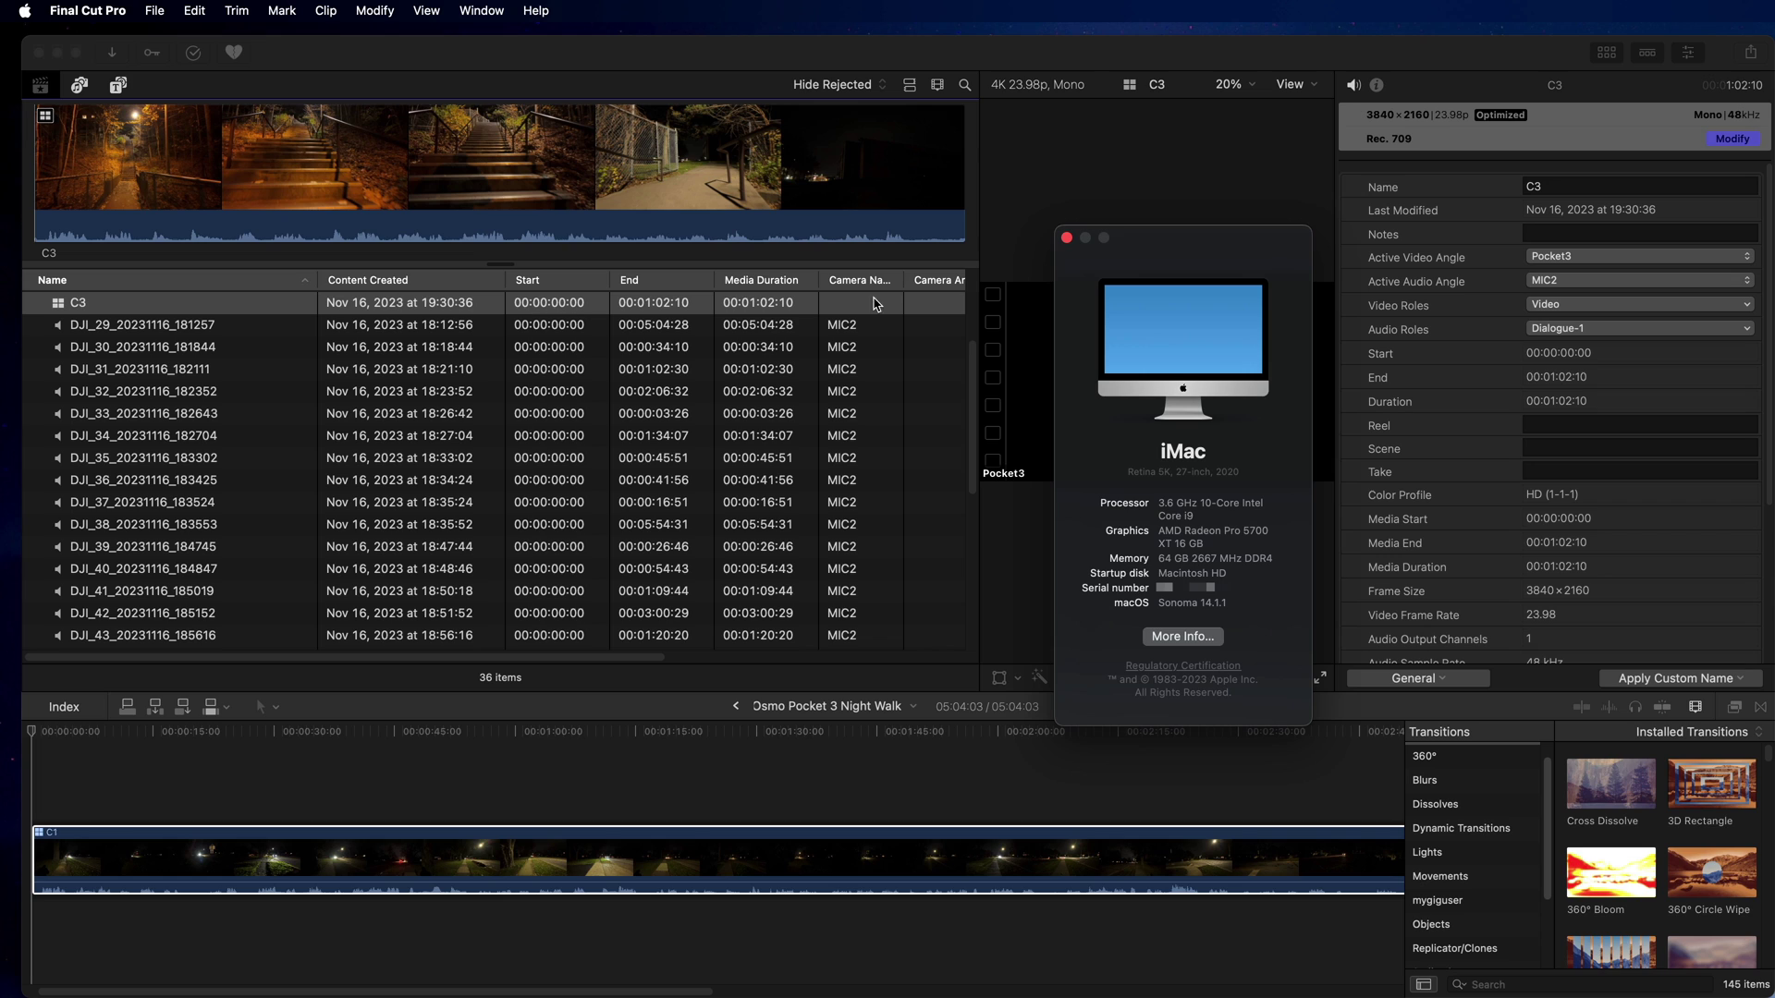